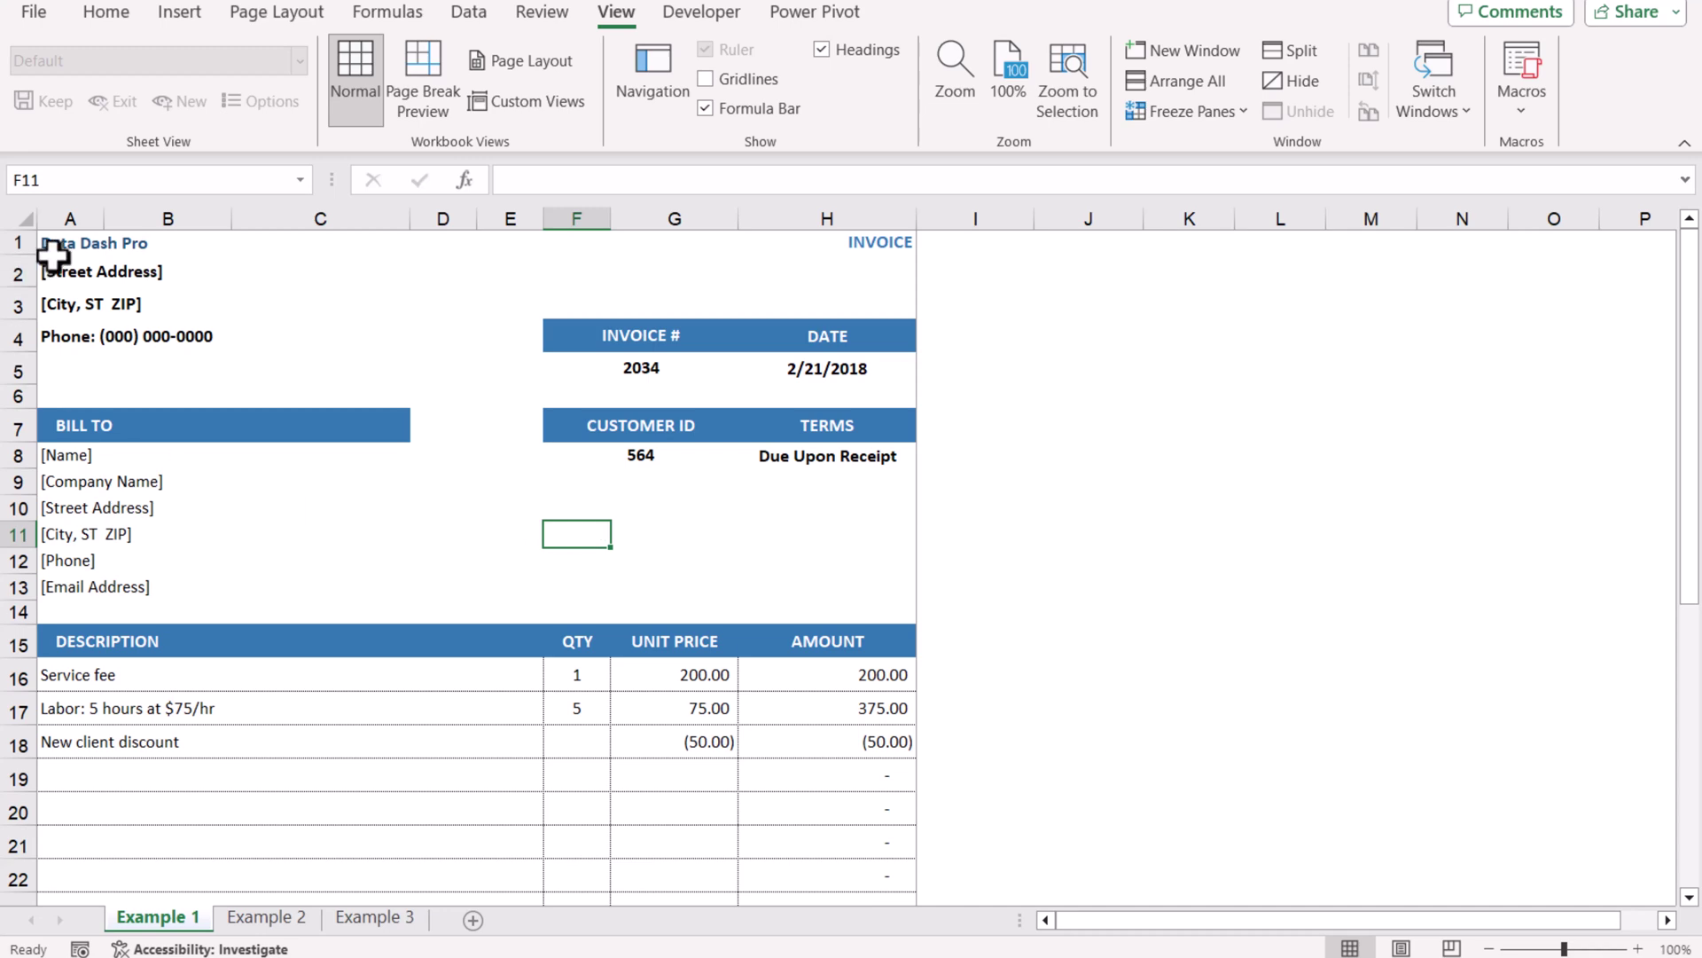
- Select the invoice range A1:H and bring up the Home Conditional Formatting menu
left_click_drag(53, 243, 660, 834)
scroll(539, 638, "up", 6)
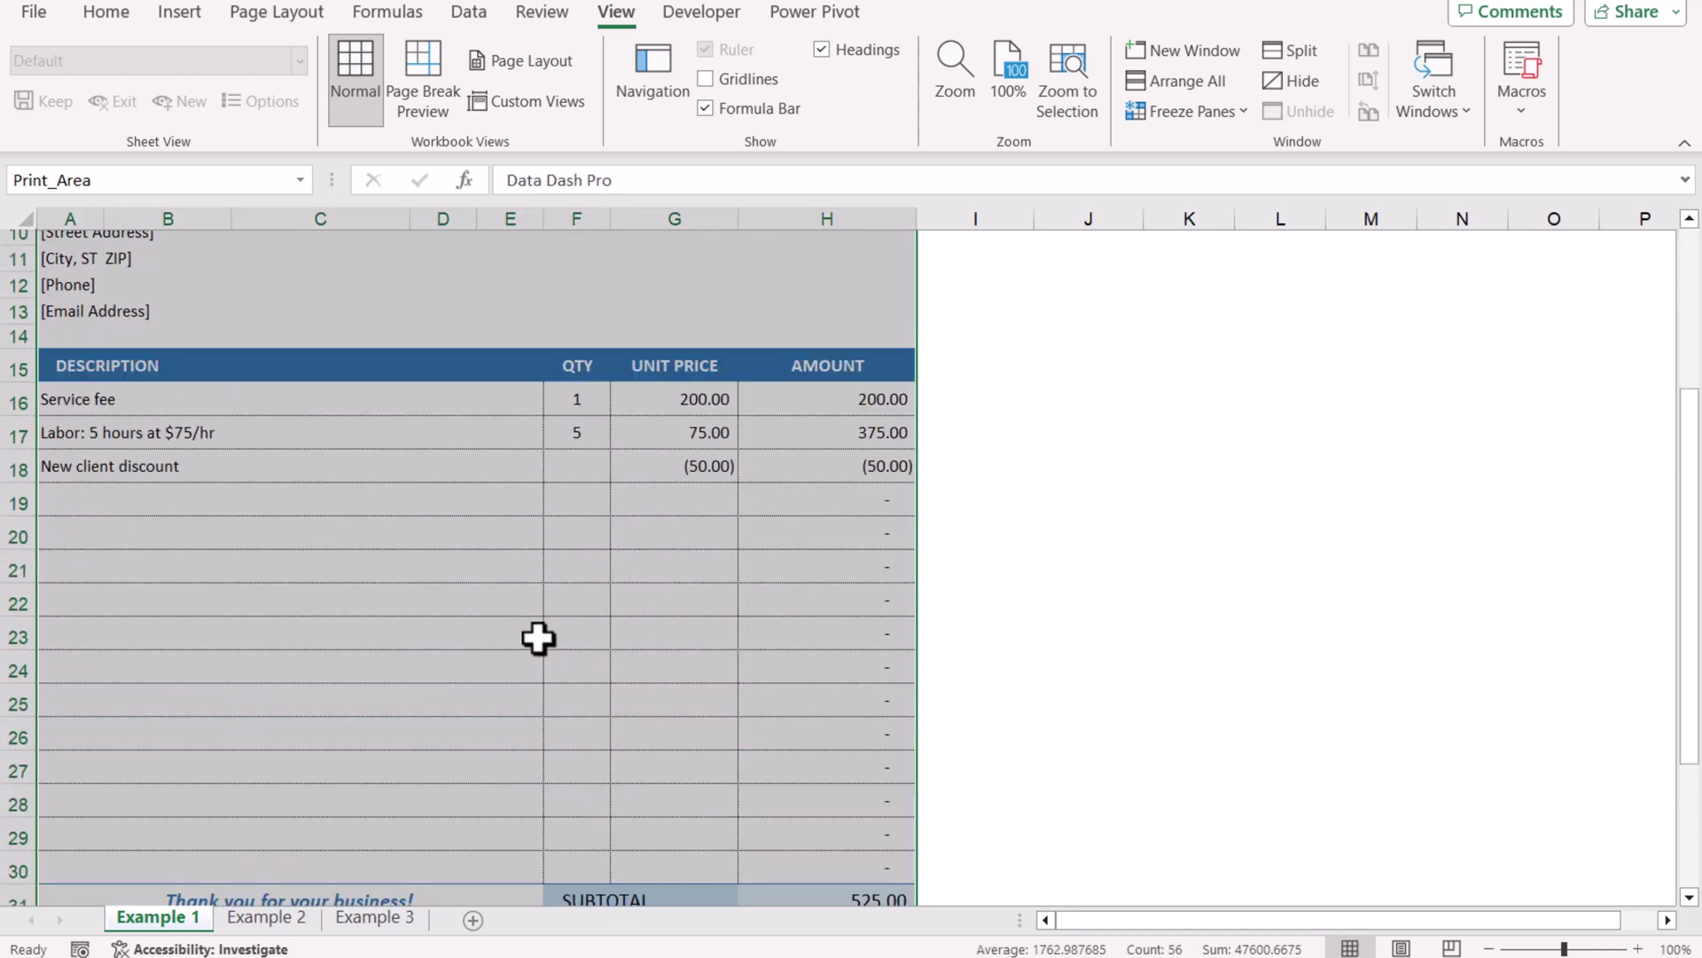
left_click(106, 13)
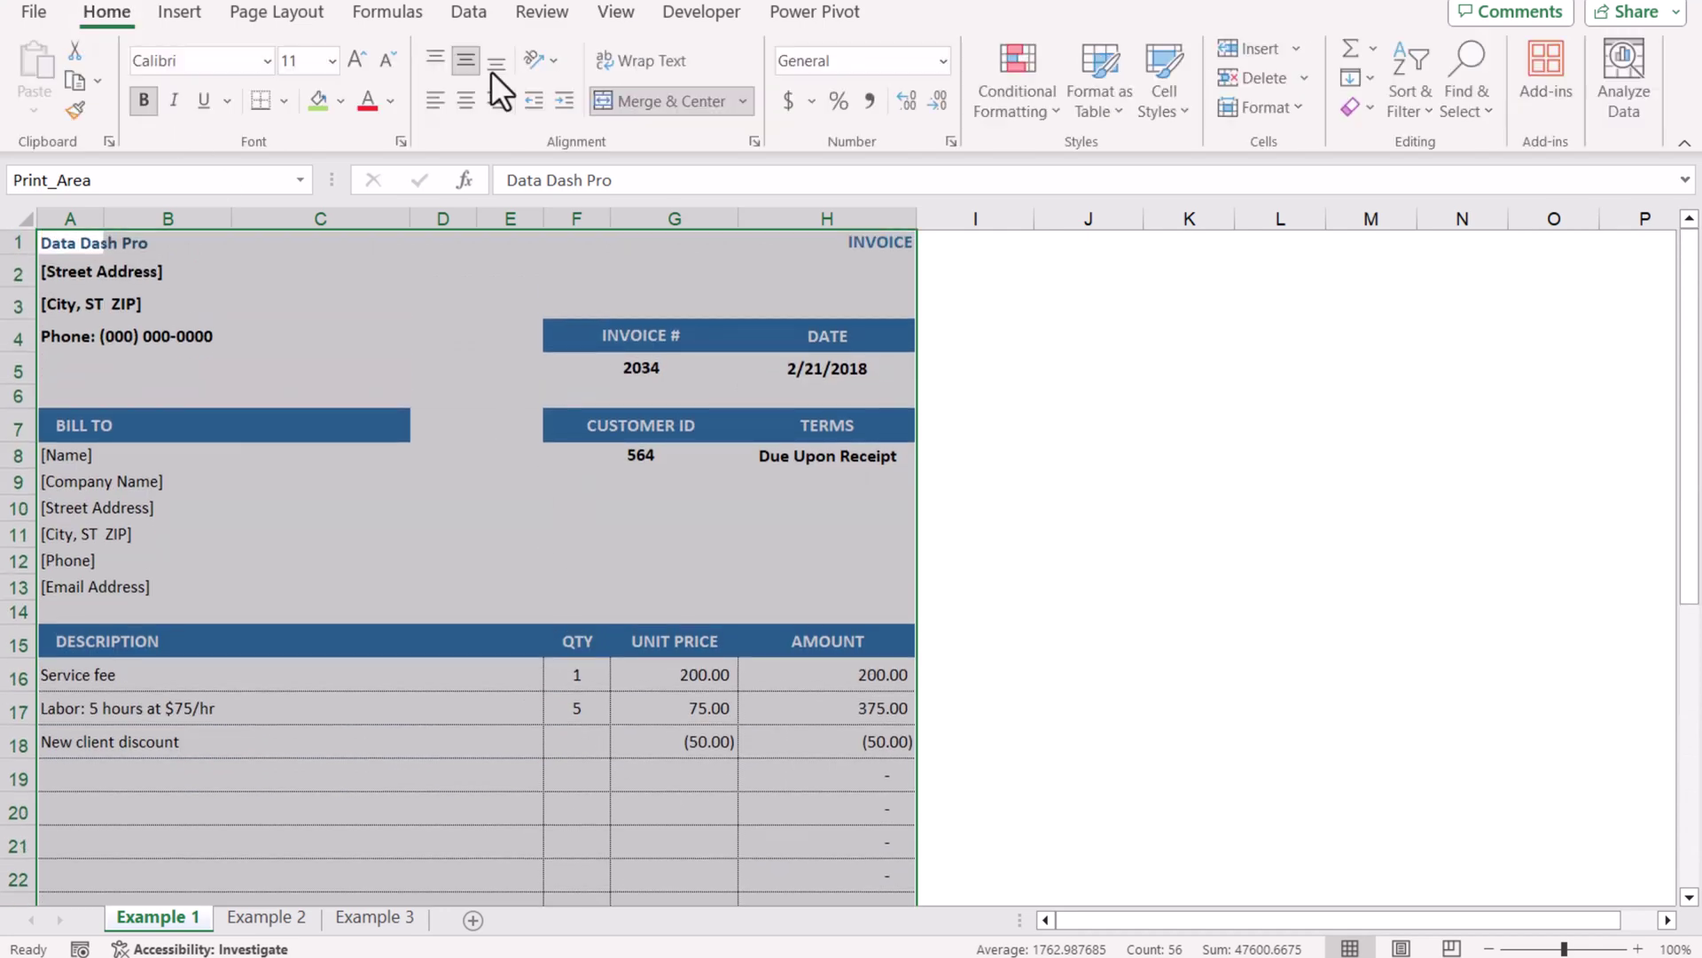
left_click(1005, 105)
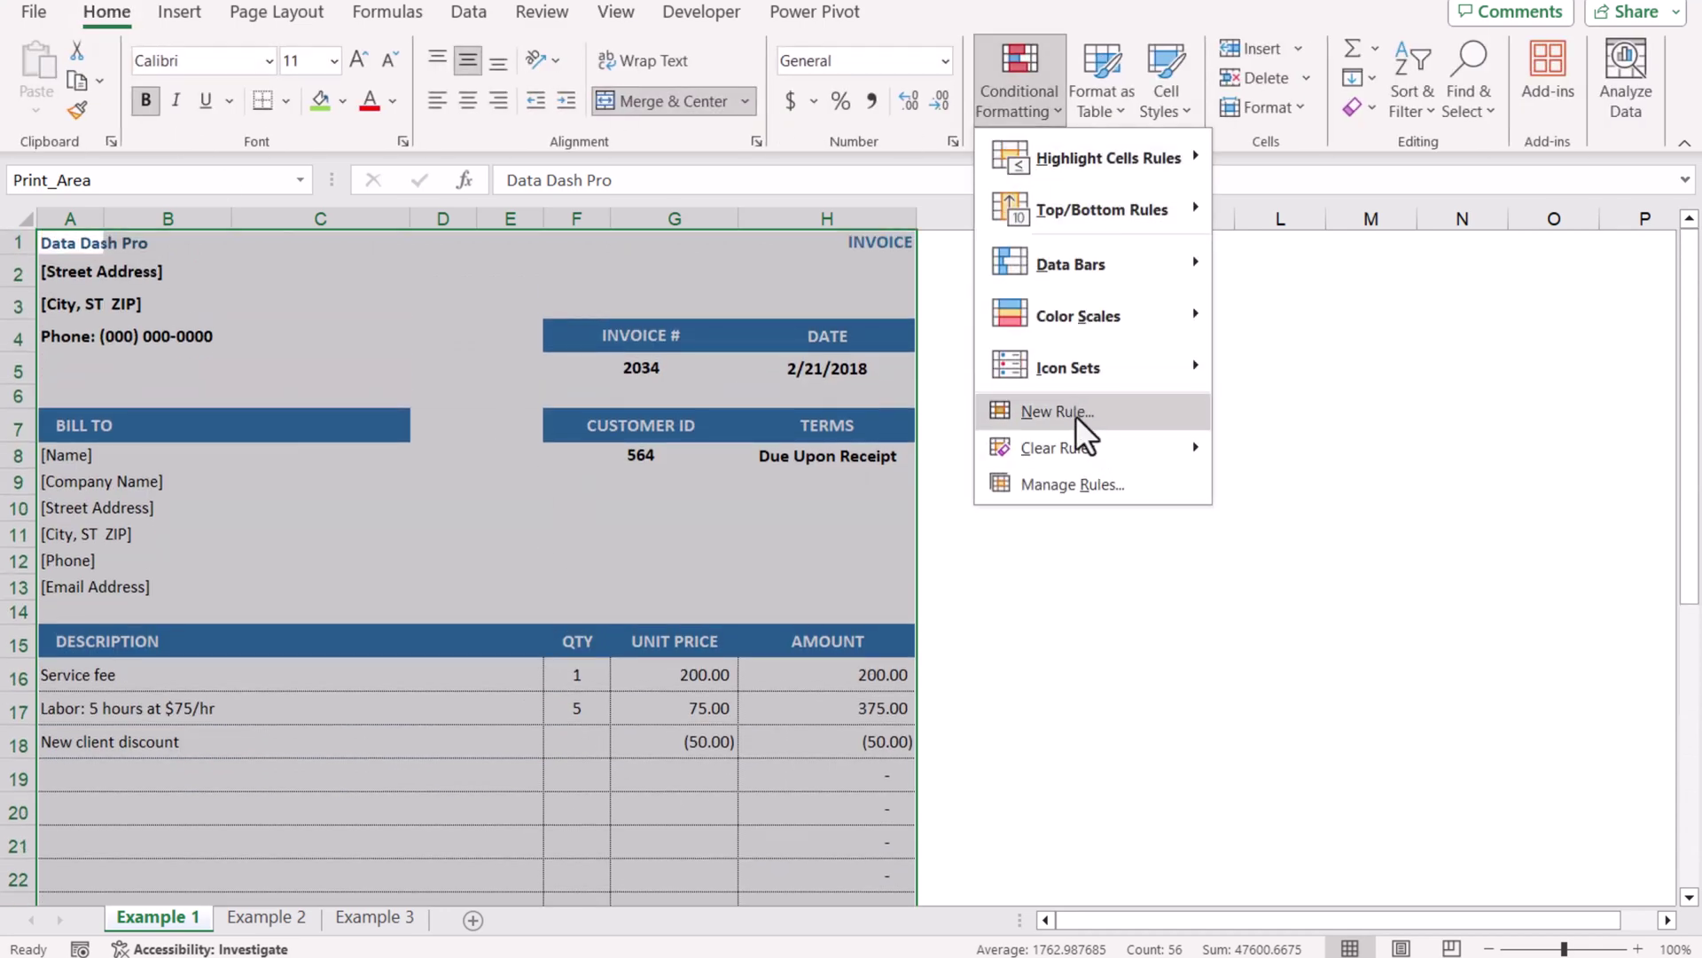
- Add a formula rule =ISFORMULA(A1) with a yellow fill, then clear the invoice selection
left_click(1076, 416)
left_click(929, 583)
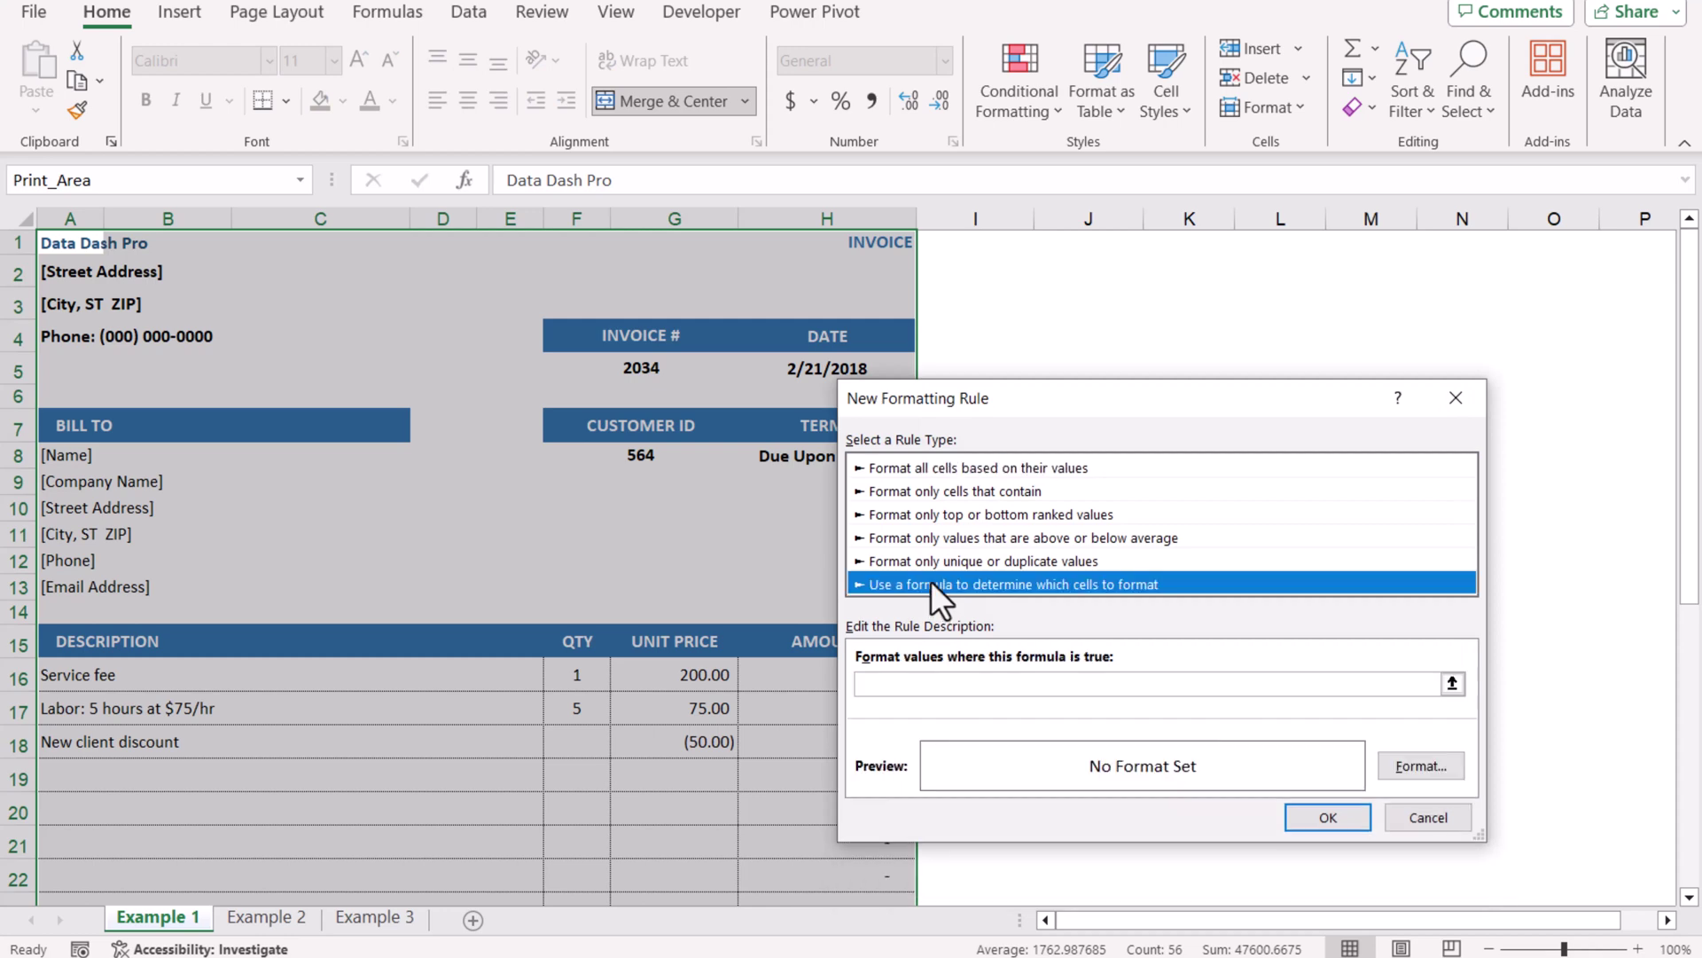
left_click(947, 682)
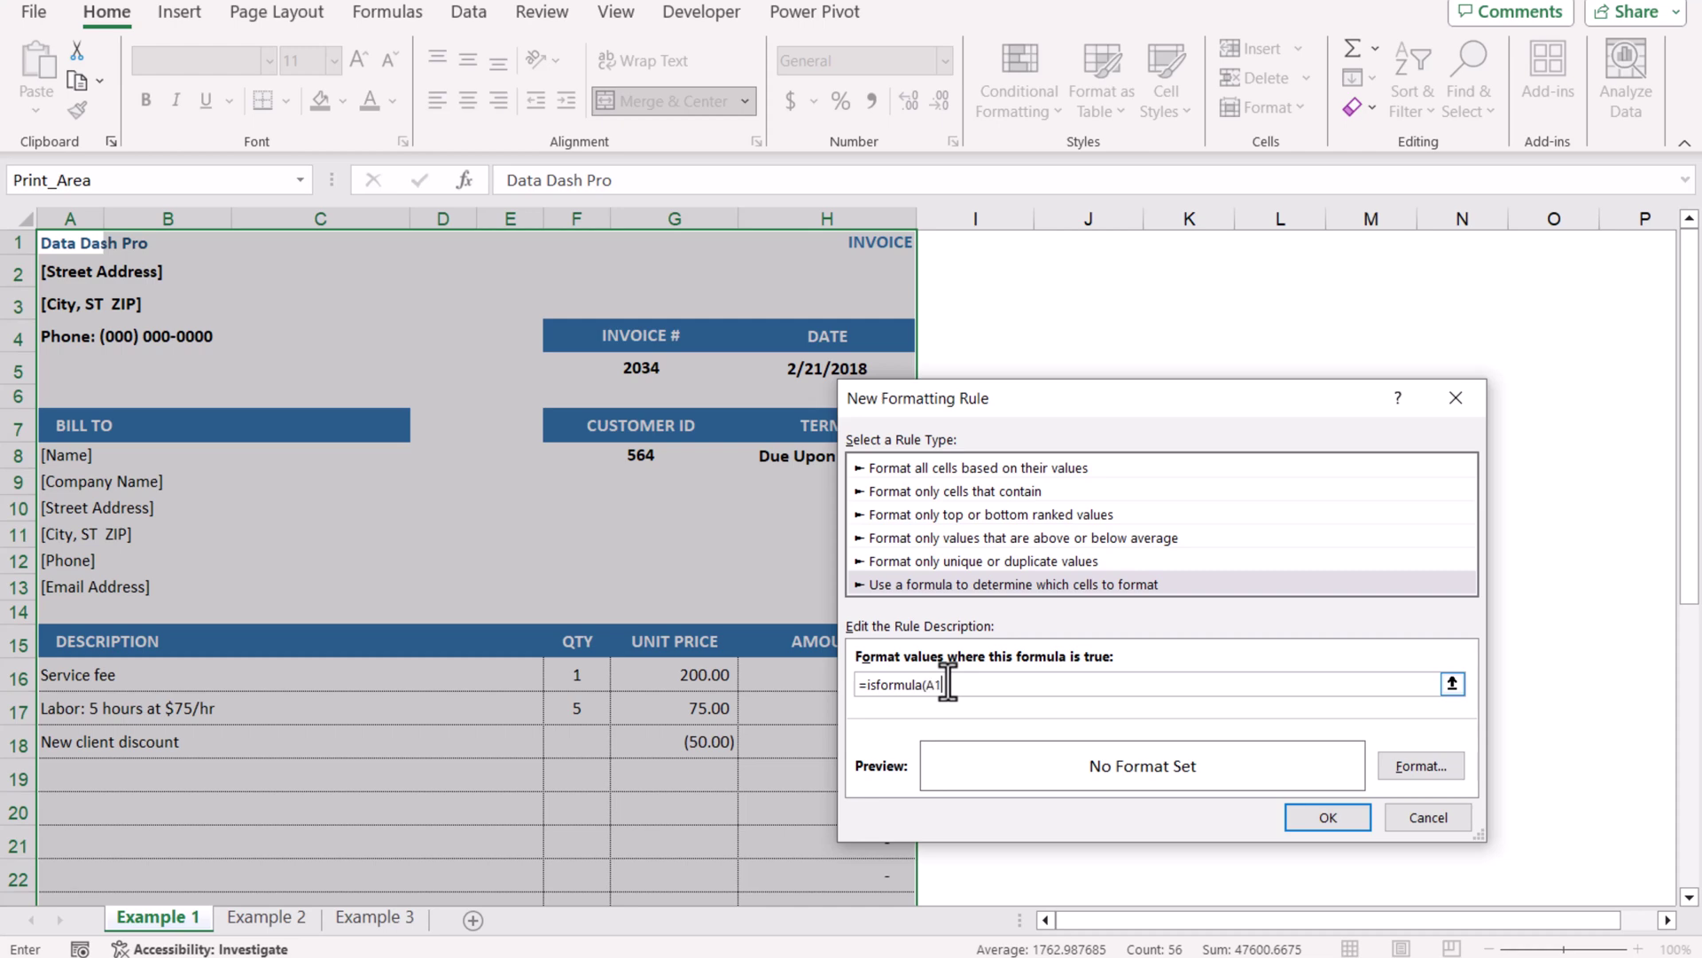
left_click(1430, 768)
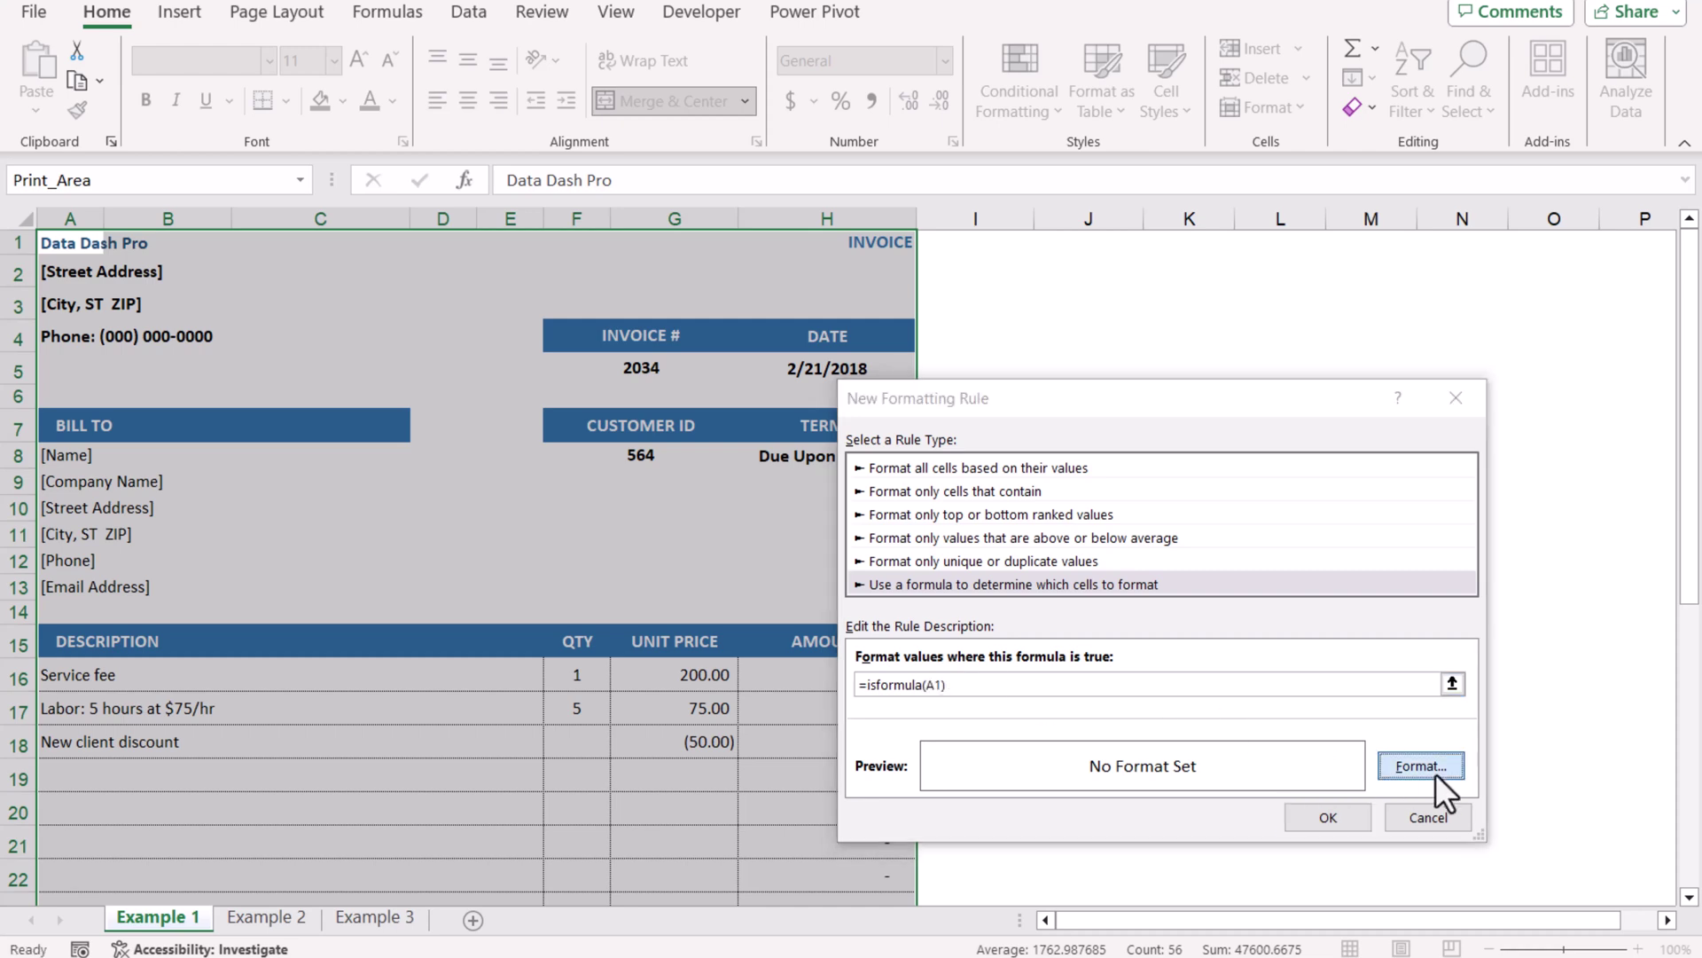
left_click(942, 554)
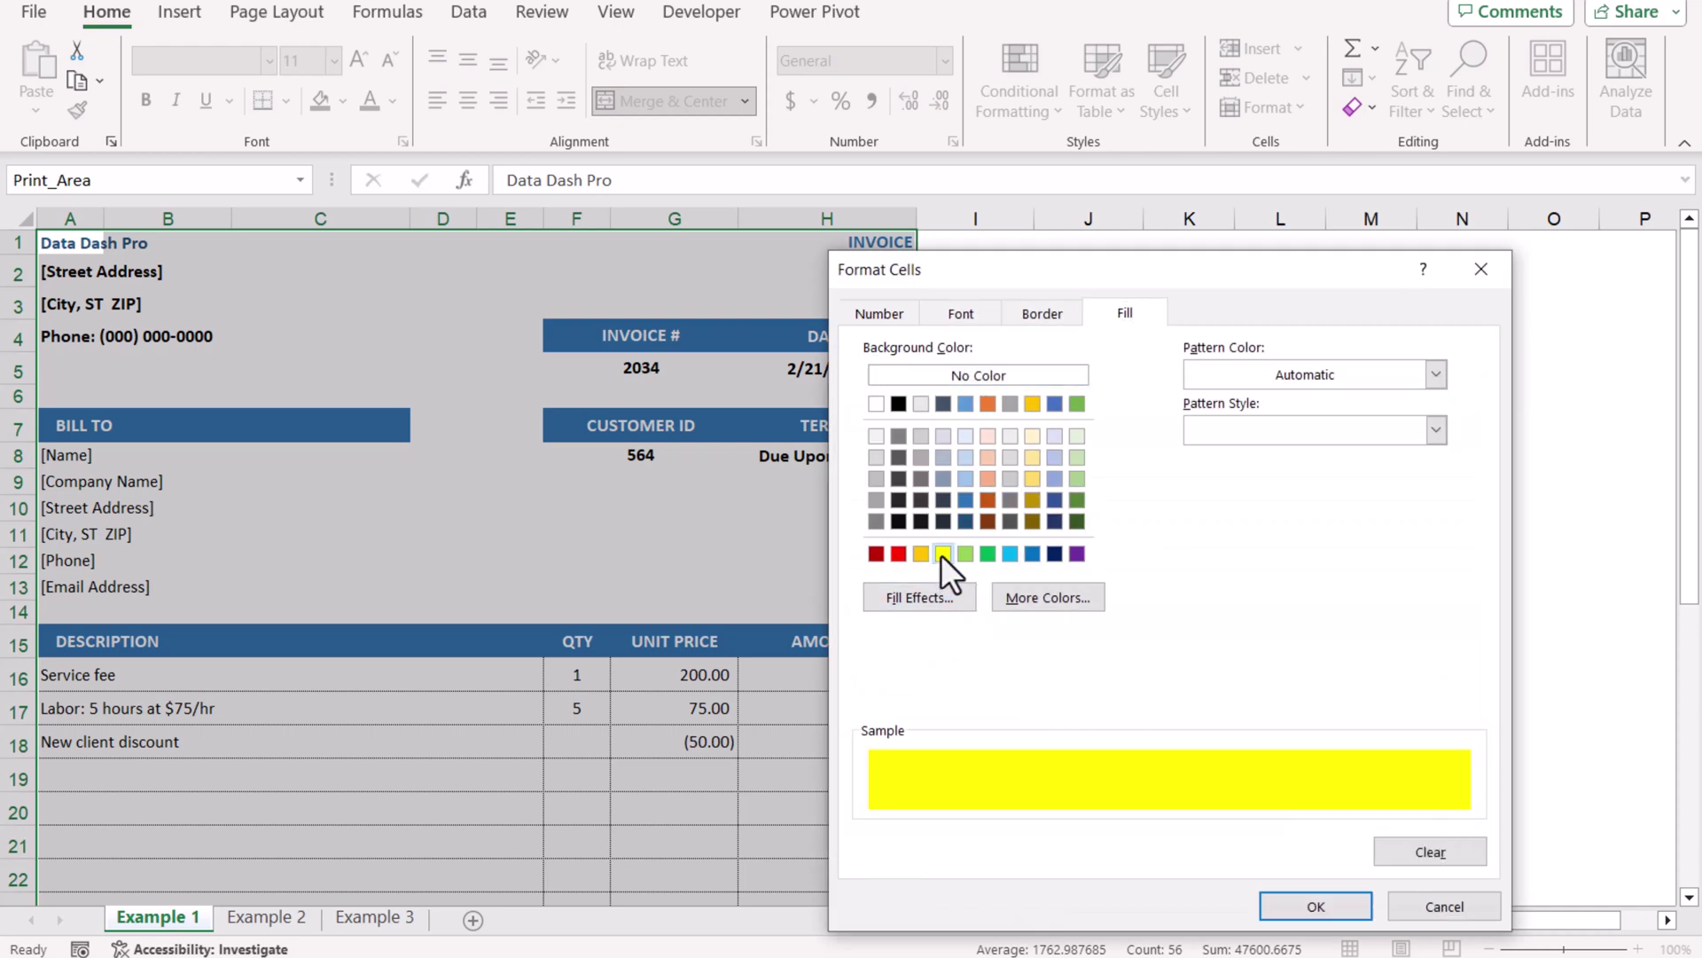
left_click(1332, 908)
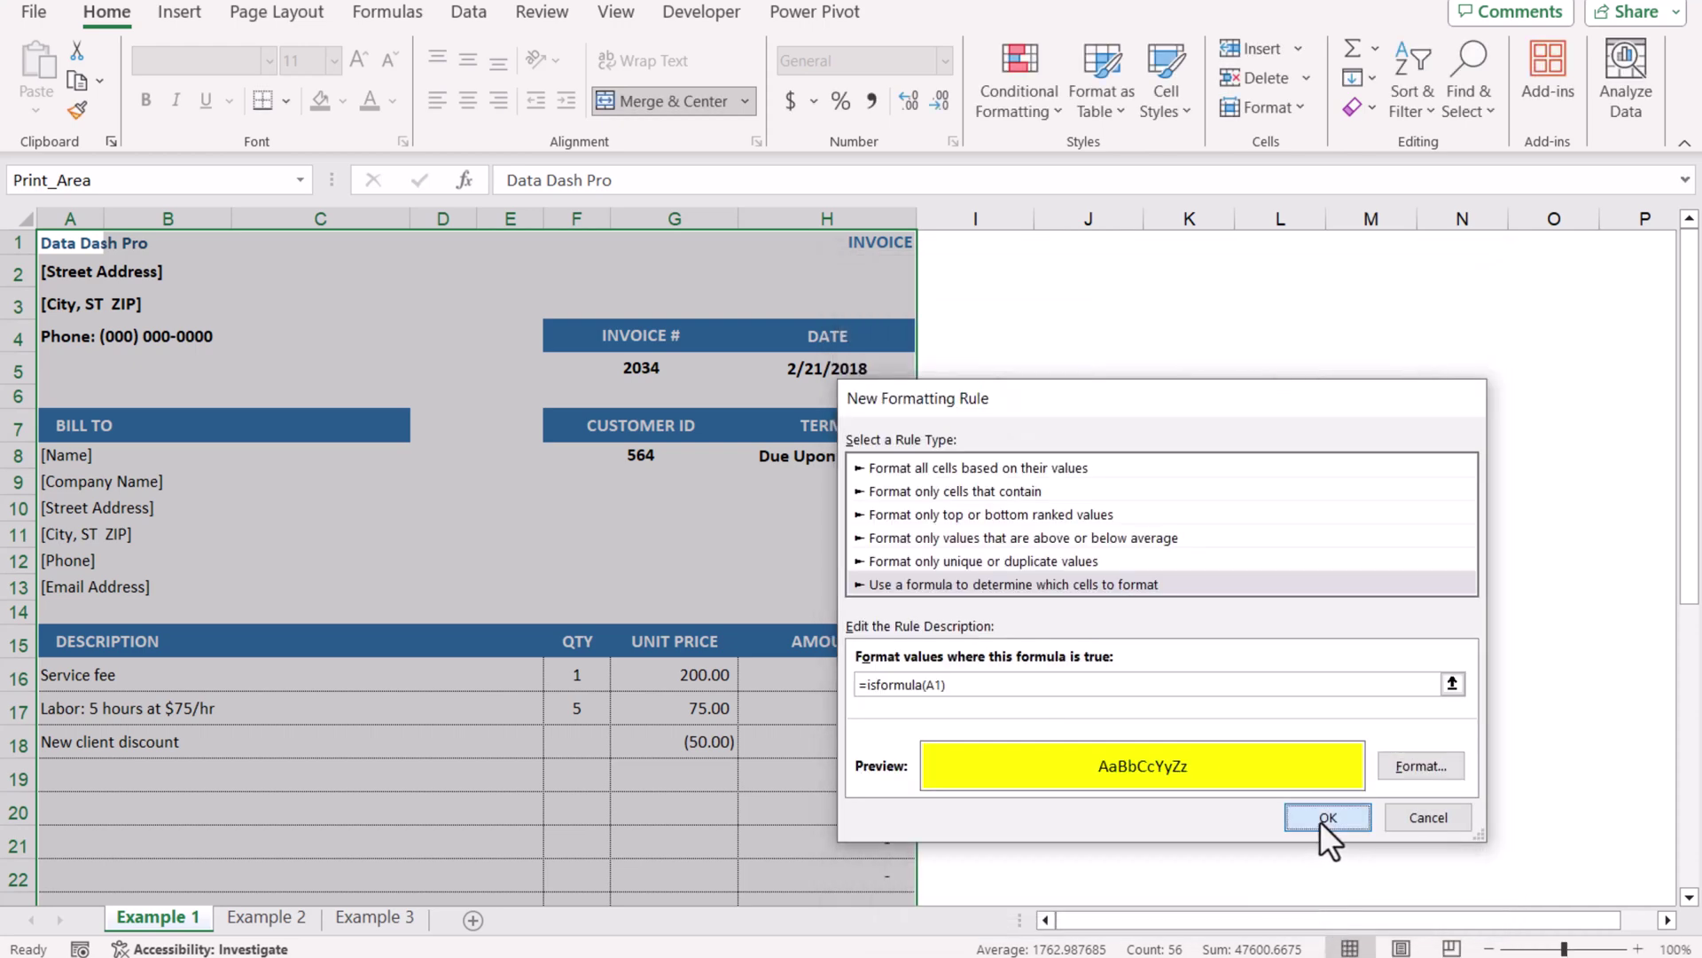
left_click(1320, 821)
scroll(908, 681, "down", 3)
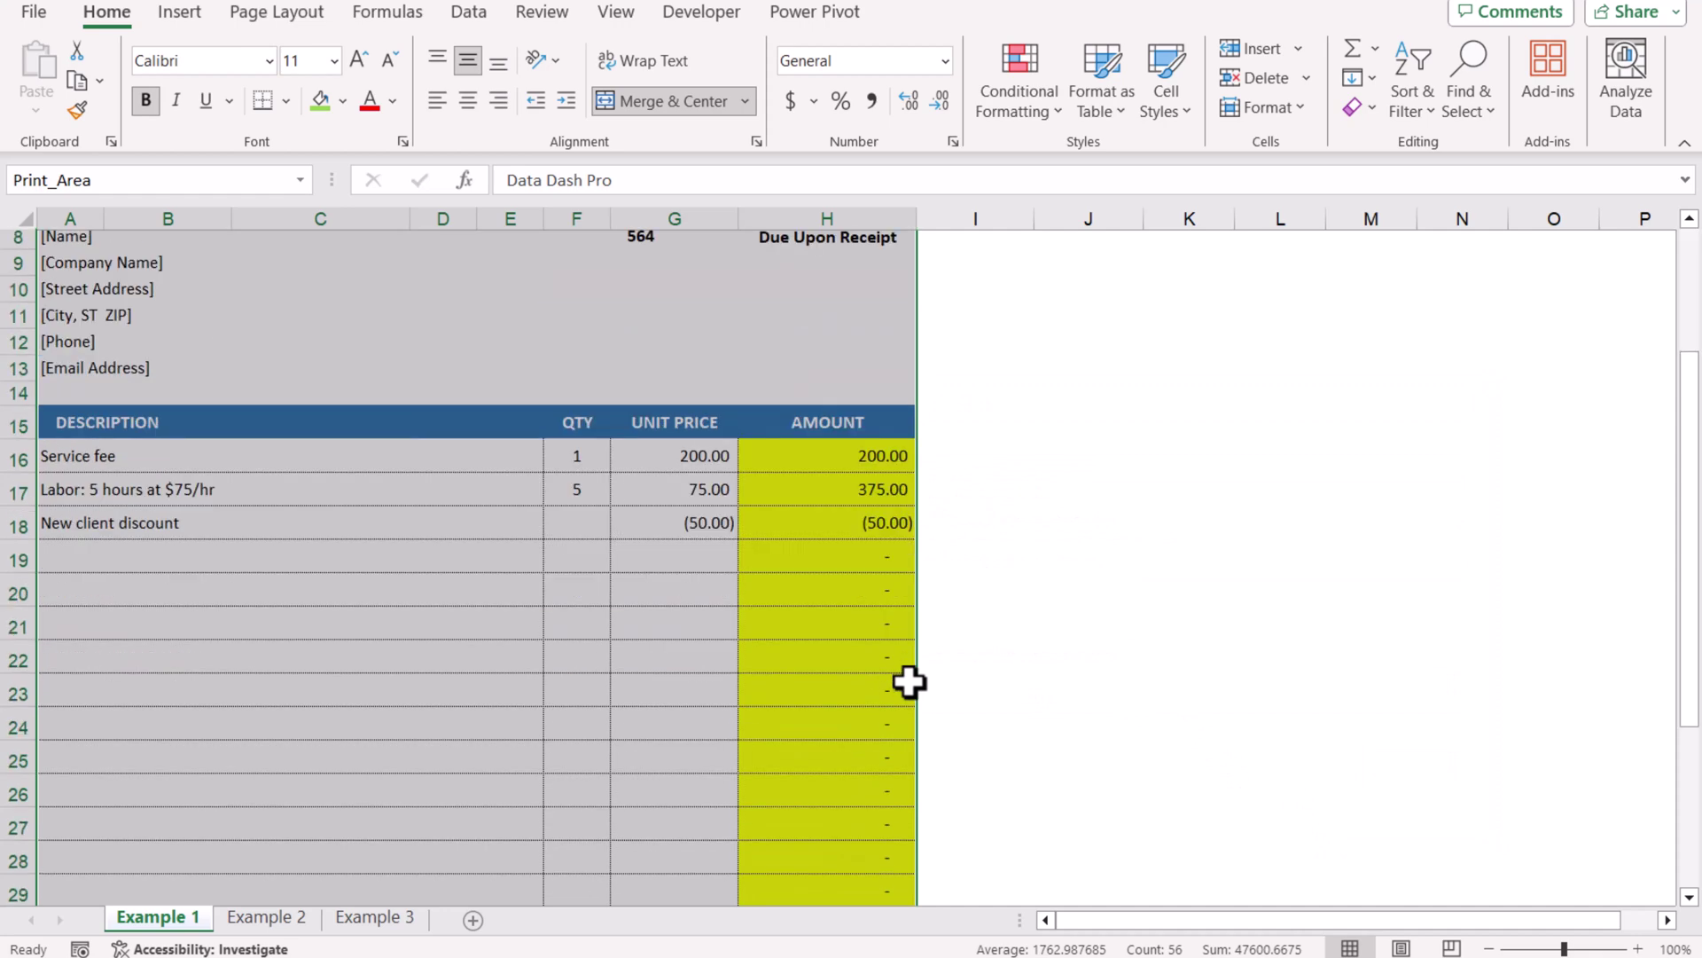
left_click(826, 884)
scroll(768, 692, "up", 3)
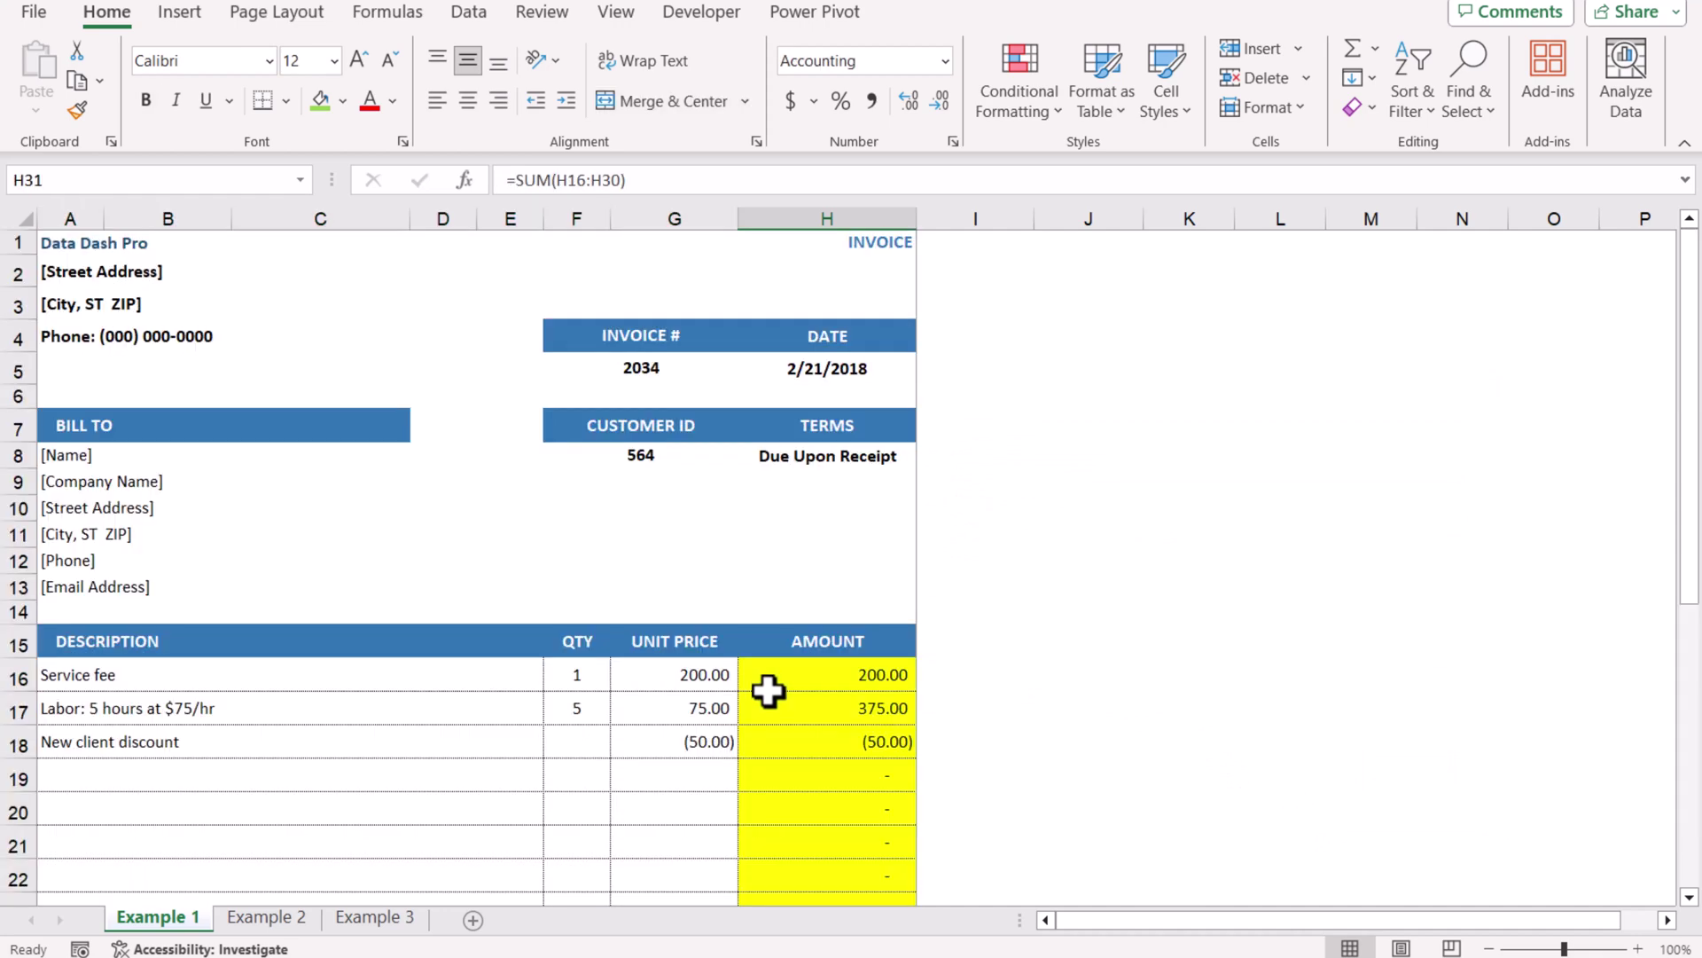
- Give cell J2 a List data validation with source 'on,off'
left_click(1110, 271)
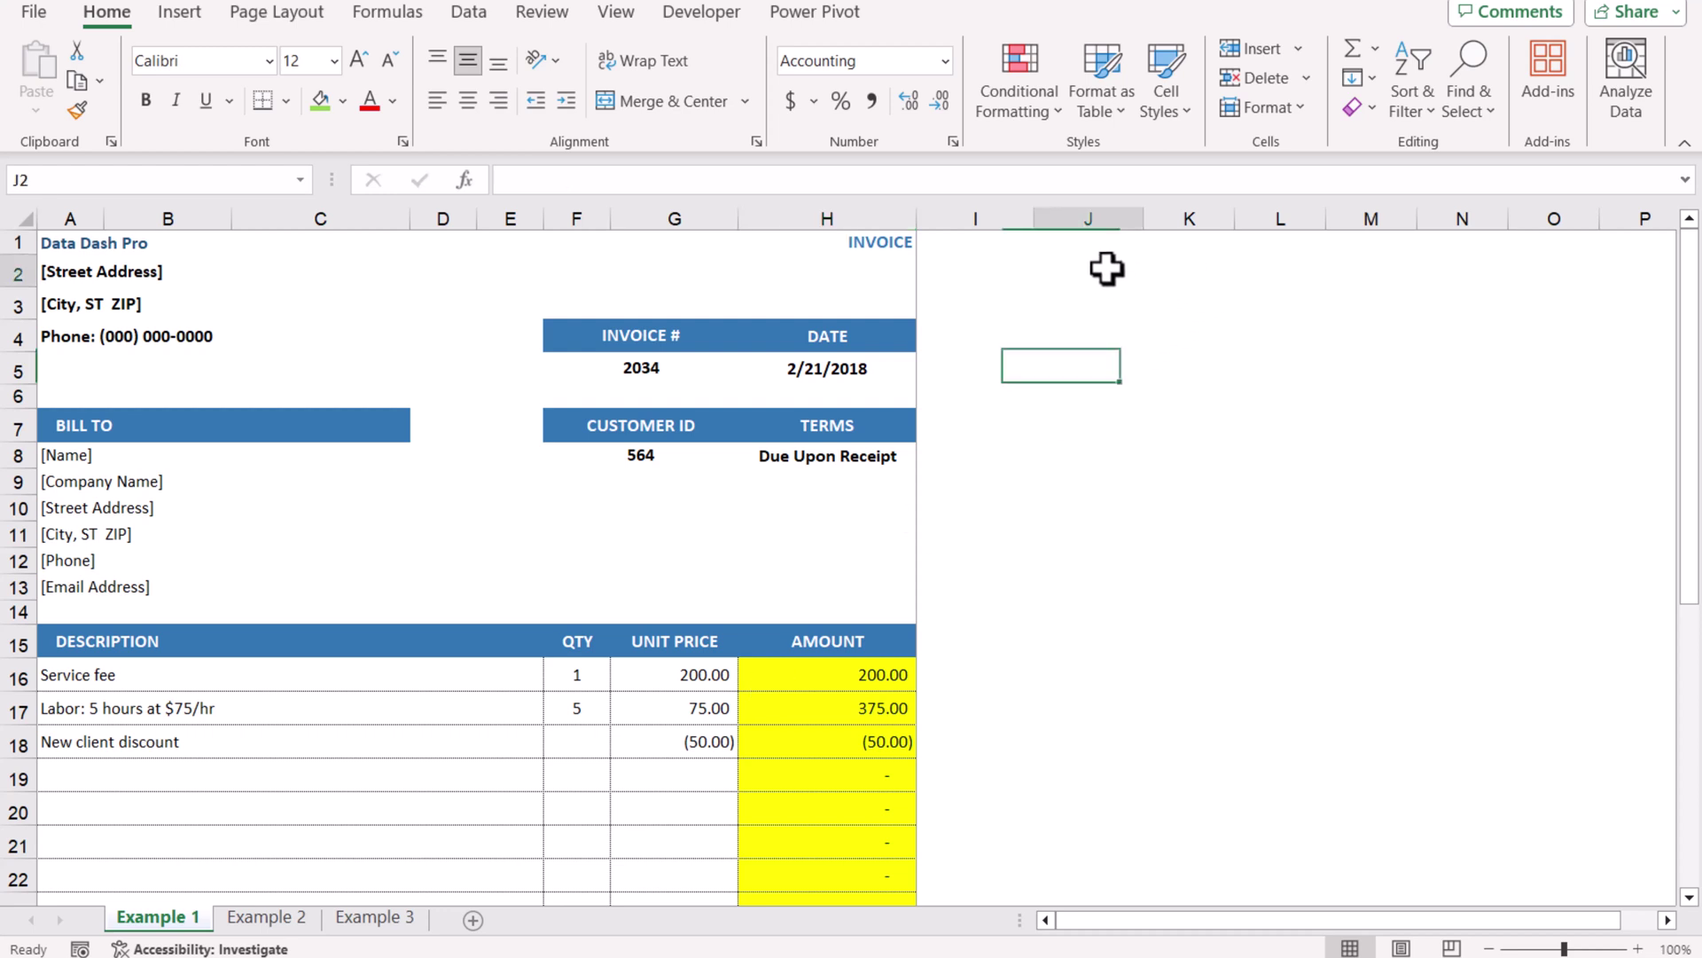
left_click(464, 12)
left_click(1037, 105)
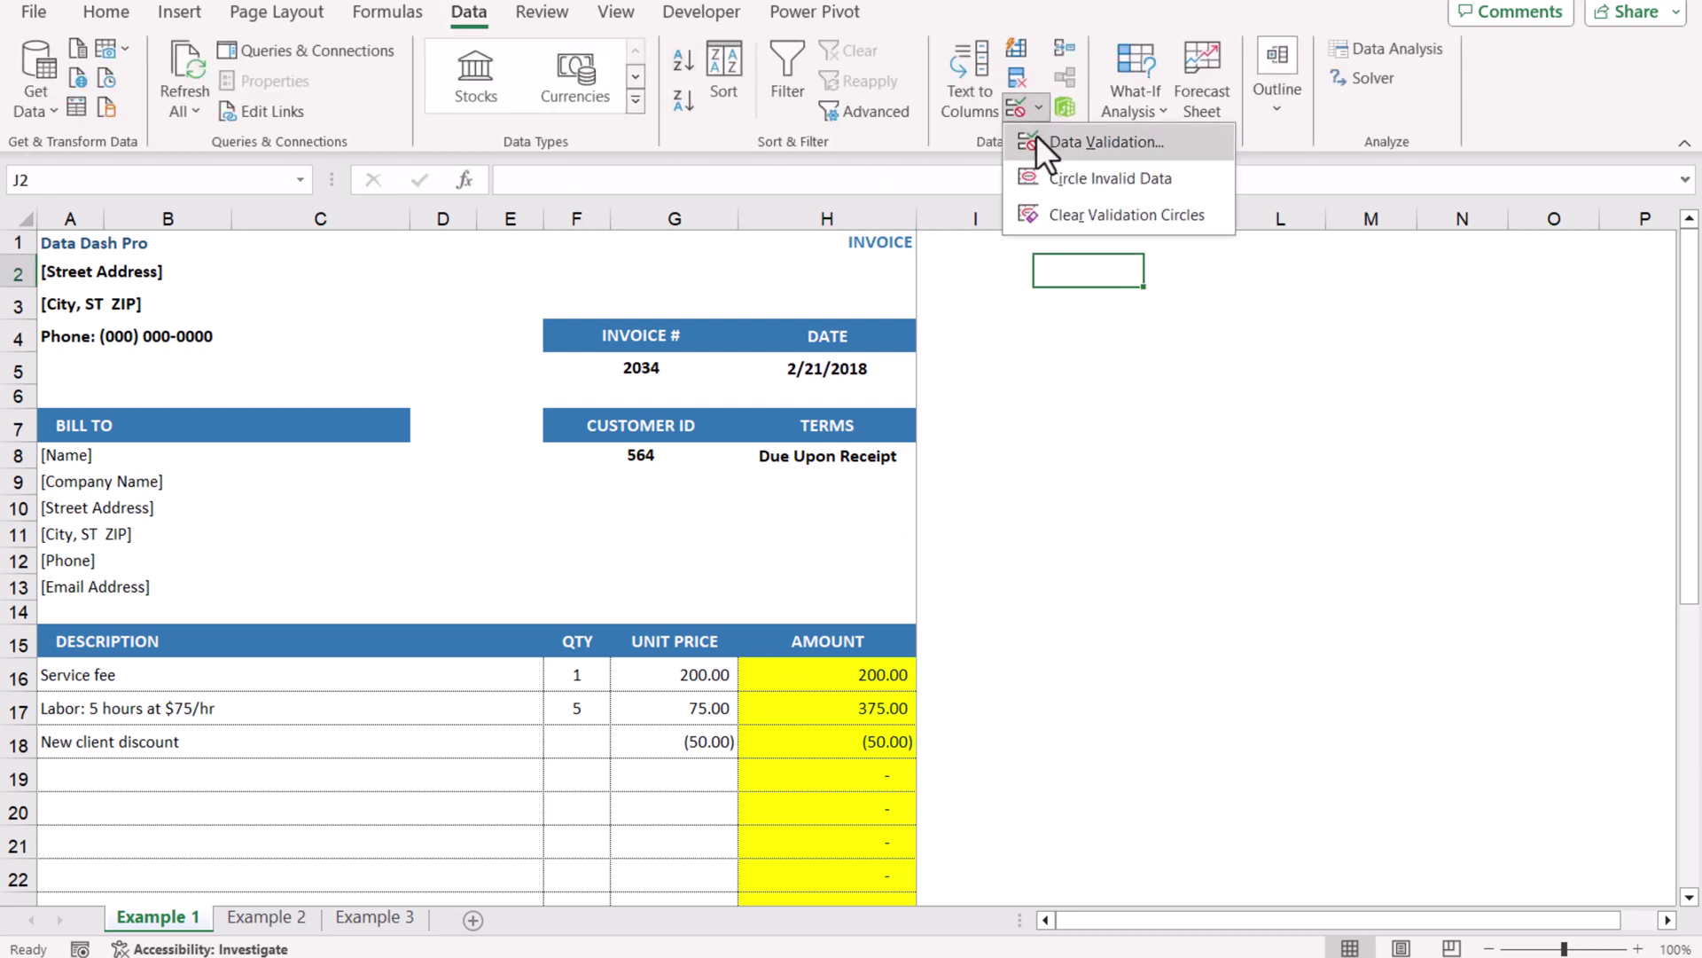
left_click(1035, 138)
left_click(1085, 508)
left_click(976, 584)
left_click(1026, 614)
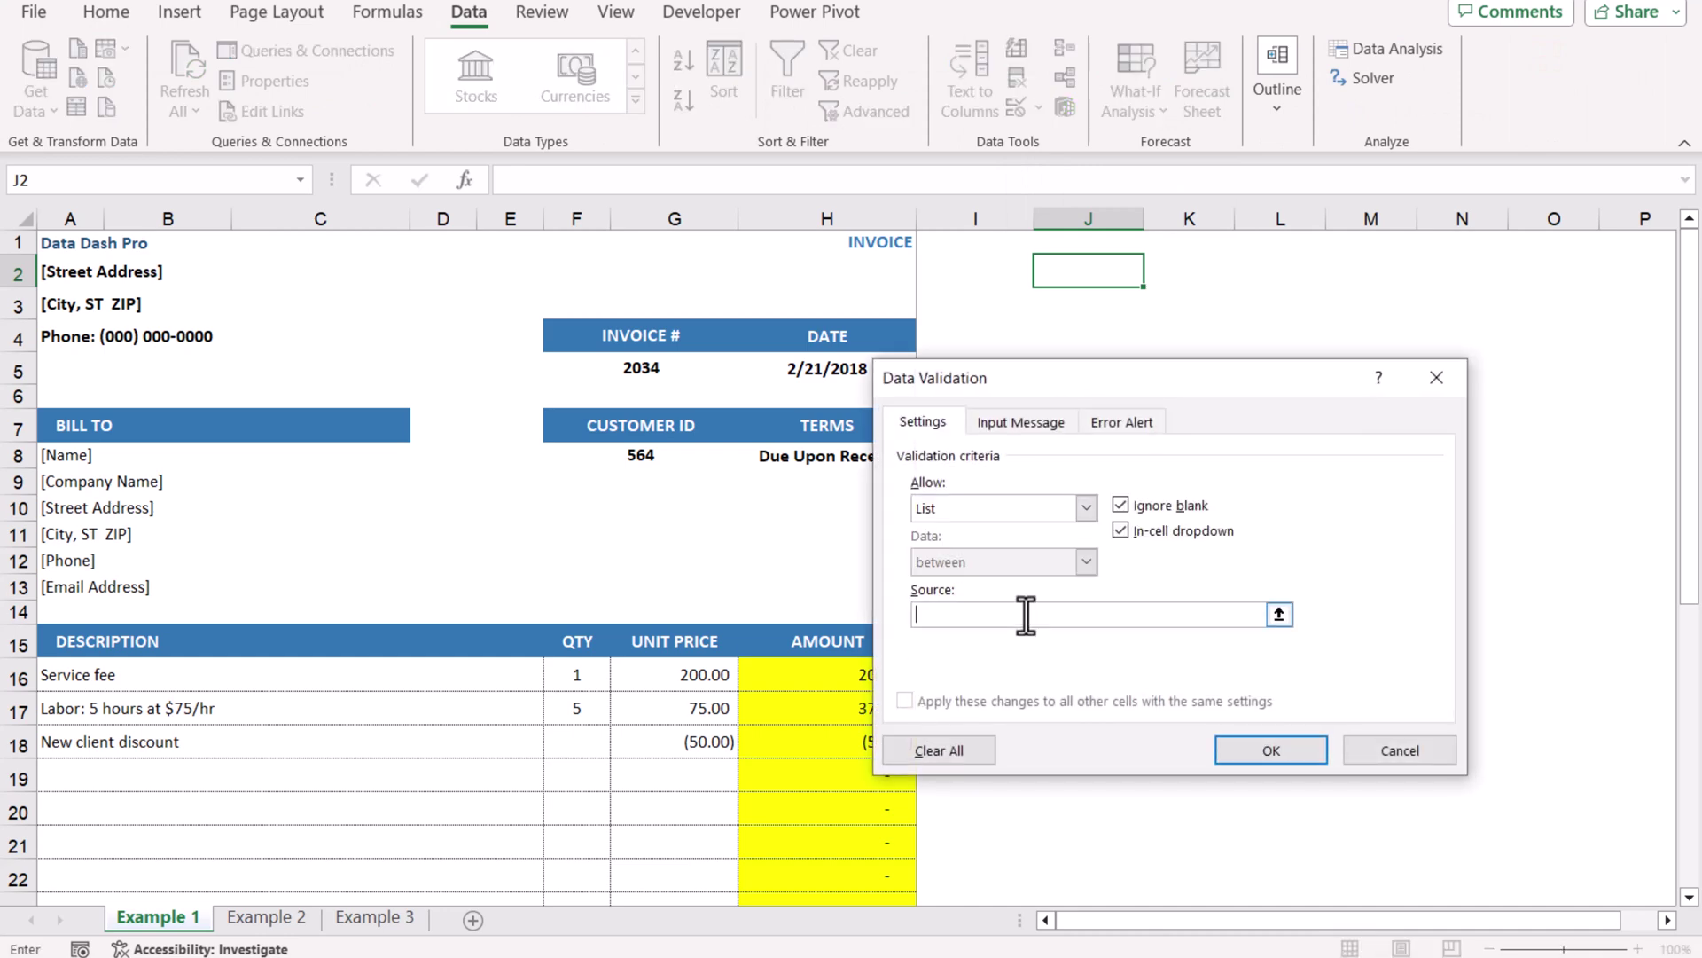
type("on,off")
key("Return")
- Set J2 to 'off' and select the invoice range A1:H35
left_click(1154, 274)
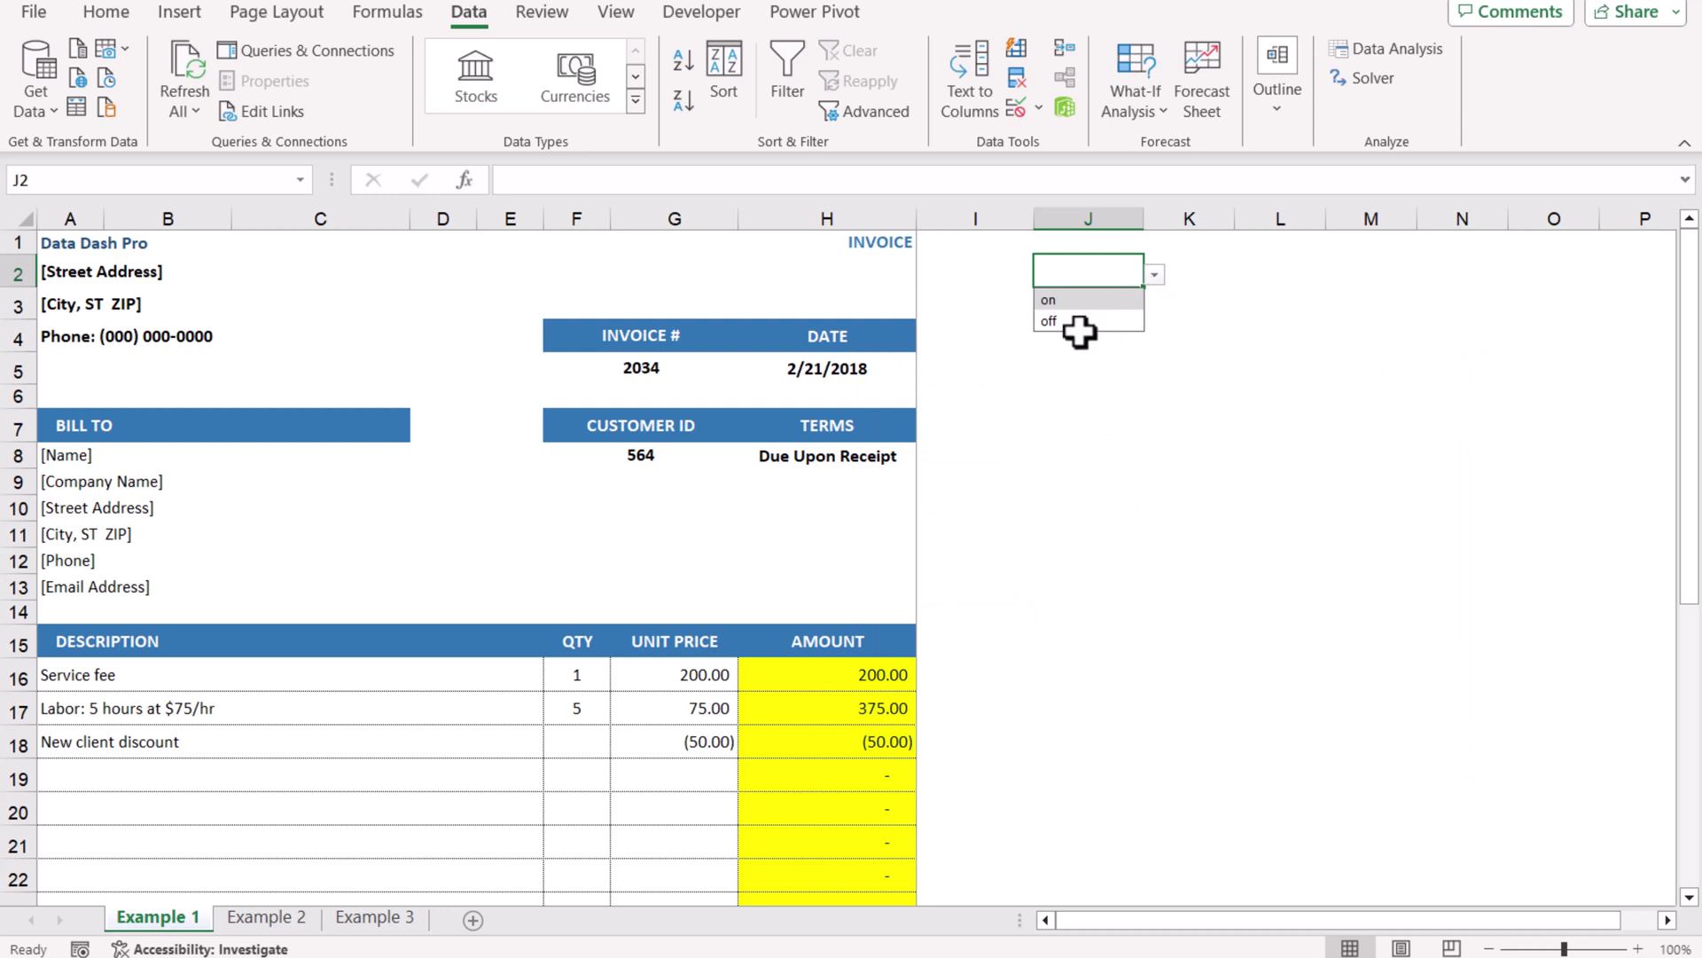
left_click(1073, 323)
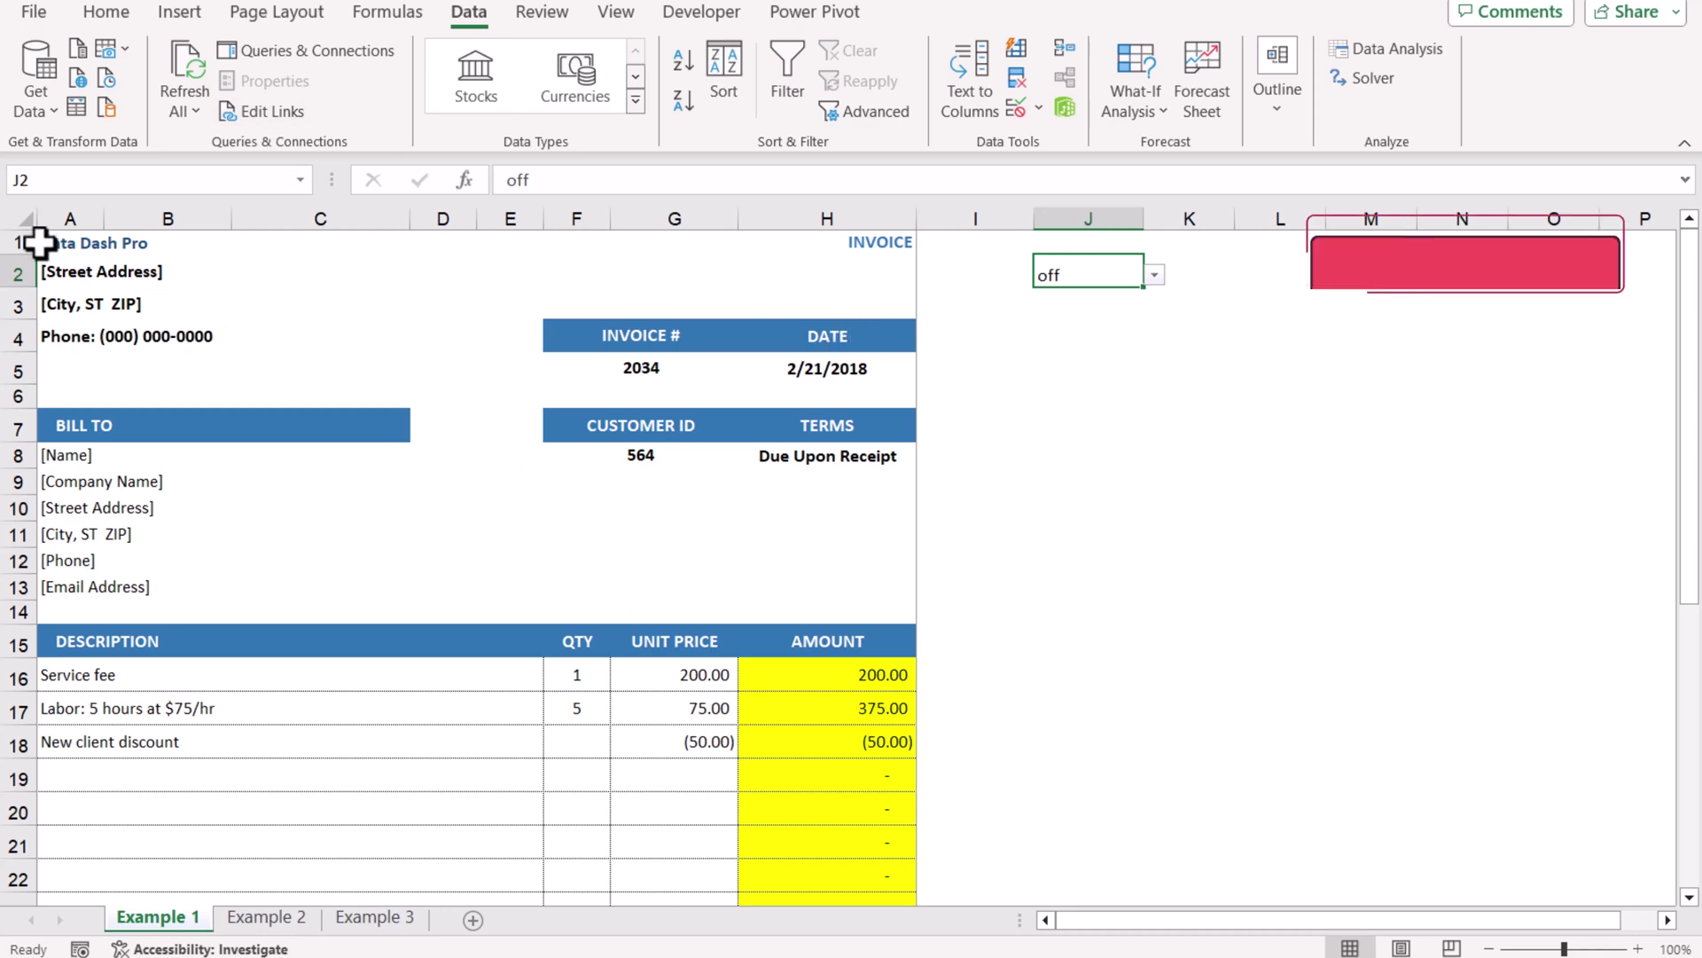
left_click_drag(46, 242, 646, 856)
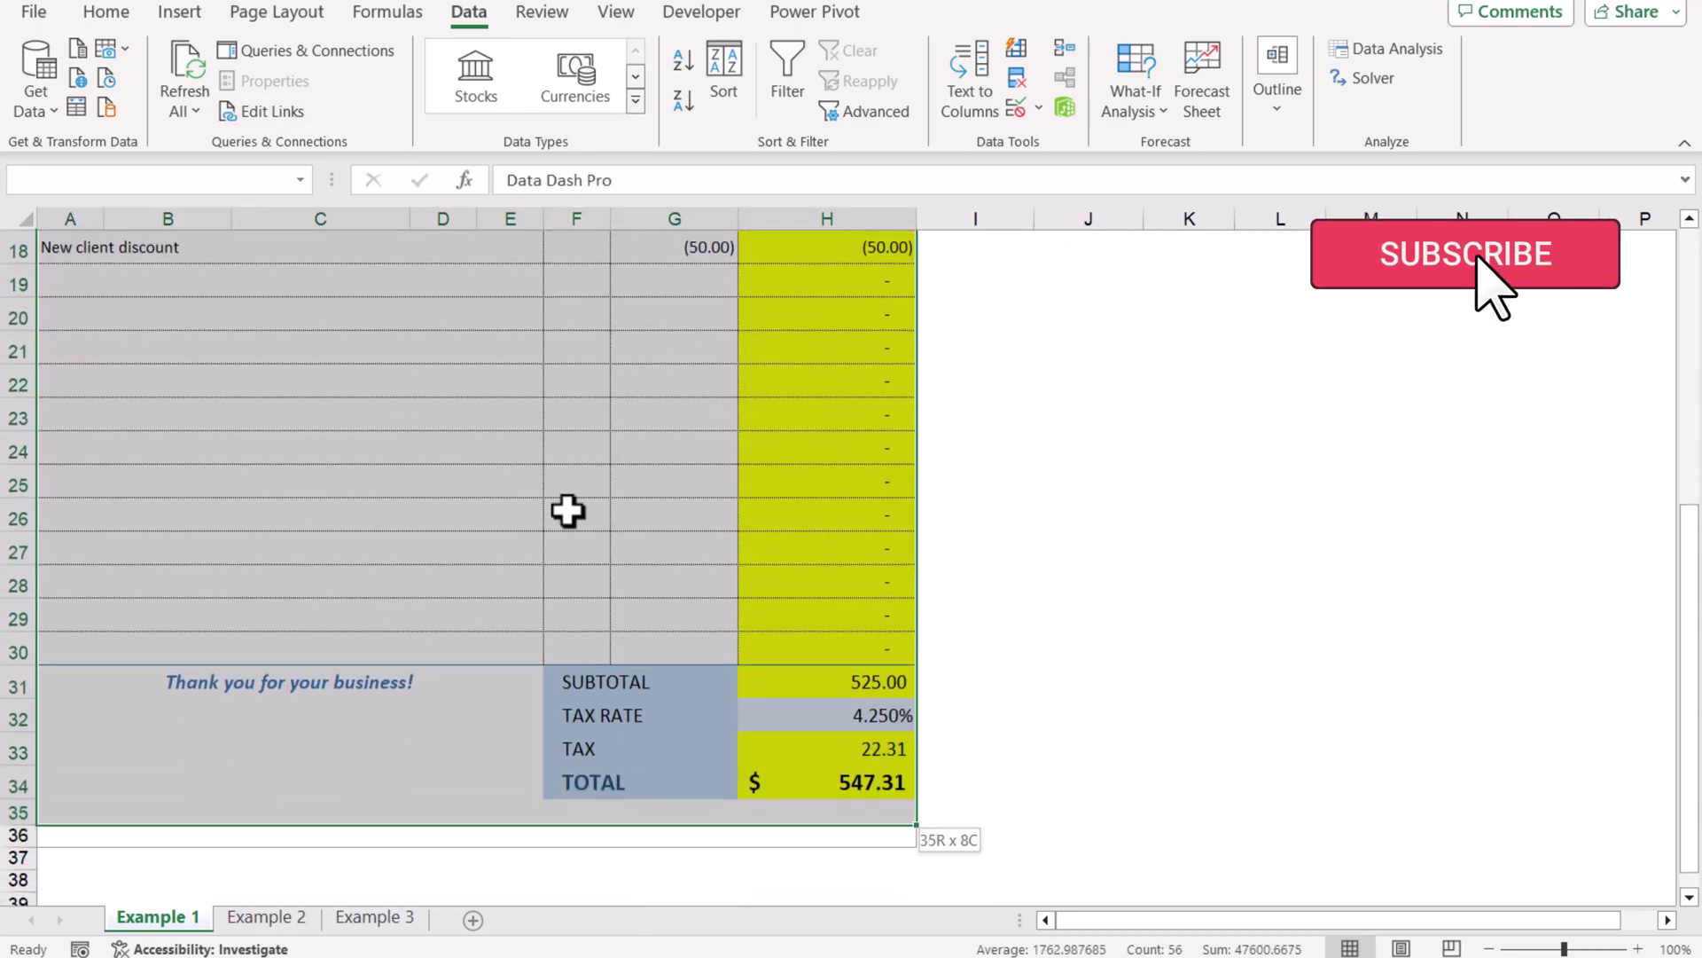
scroll(566, 510, "up", 6)
- Add a no-format formula rule =$J$2="off" to the invoice and open the Rules Manager
left_click(105, 11)
left_click(1020, 88)
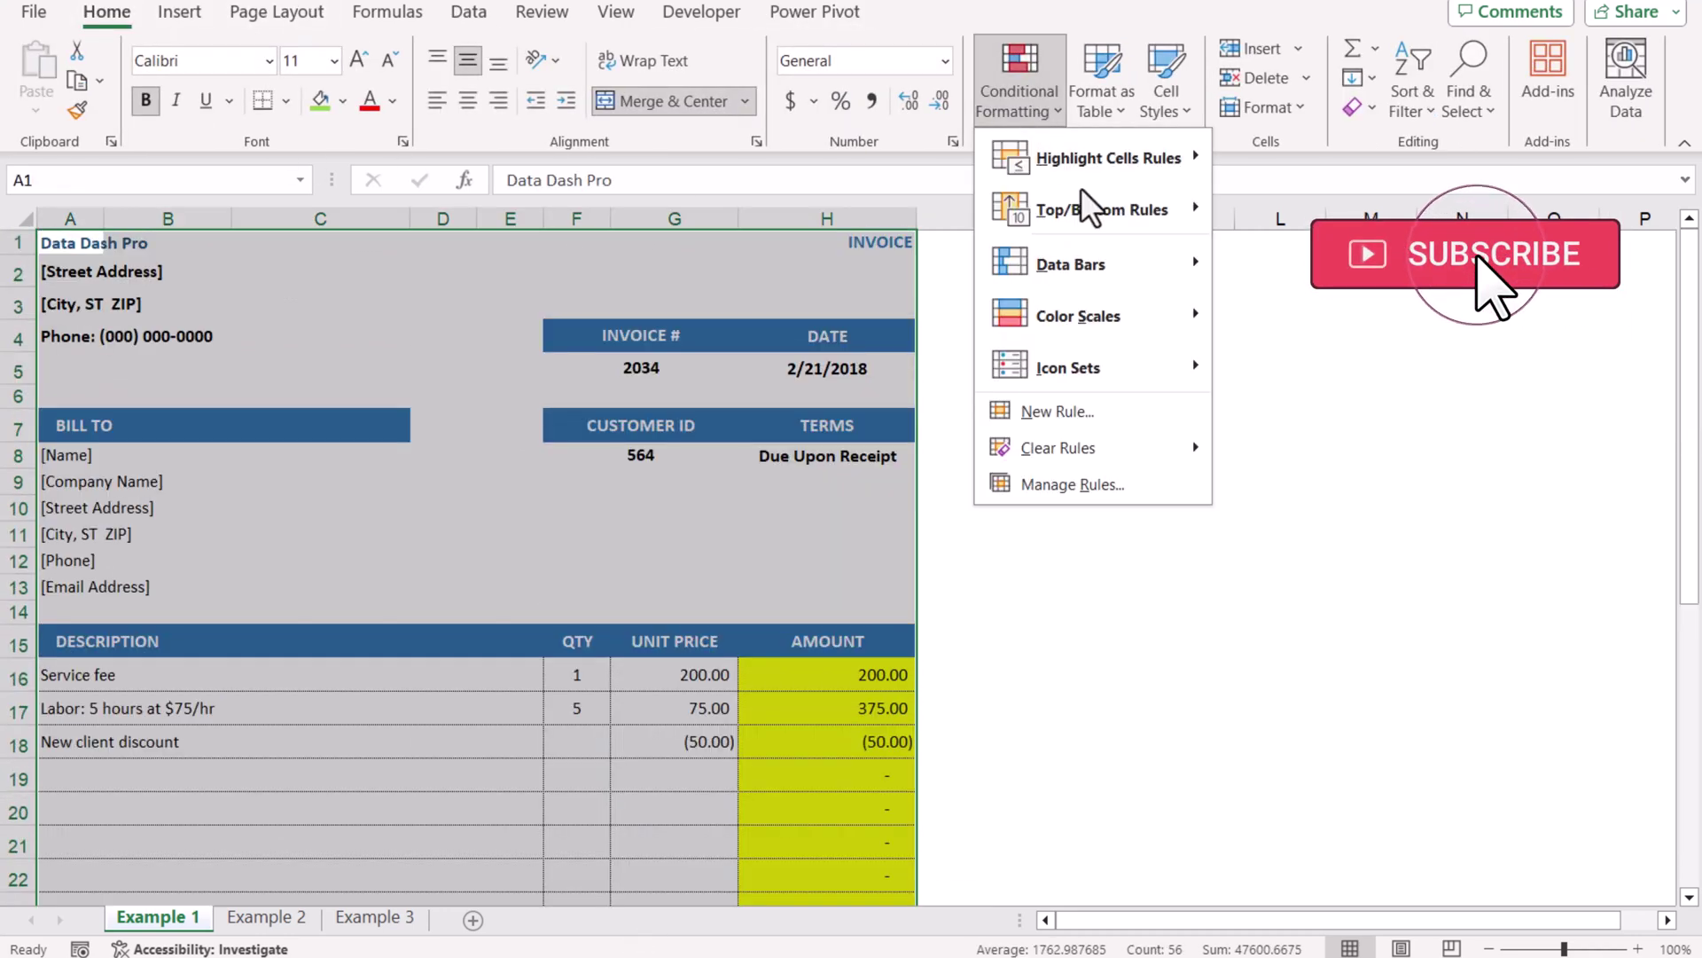
left_click(1108, 410)
left_click(981, 560)
left_click(982, 659)
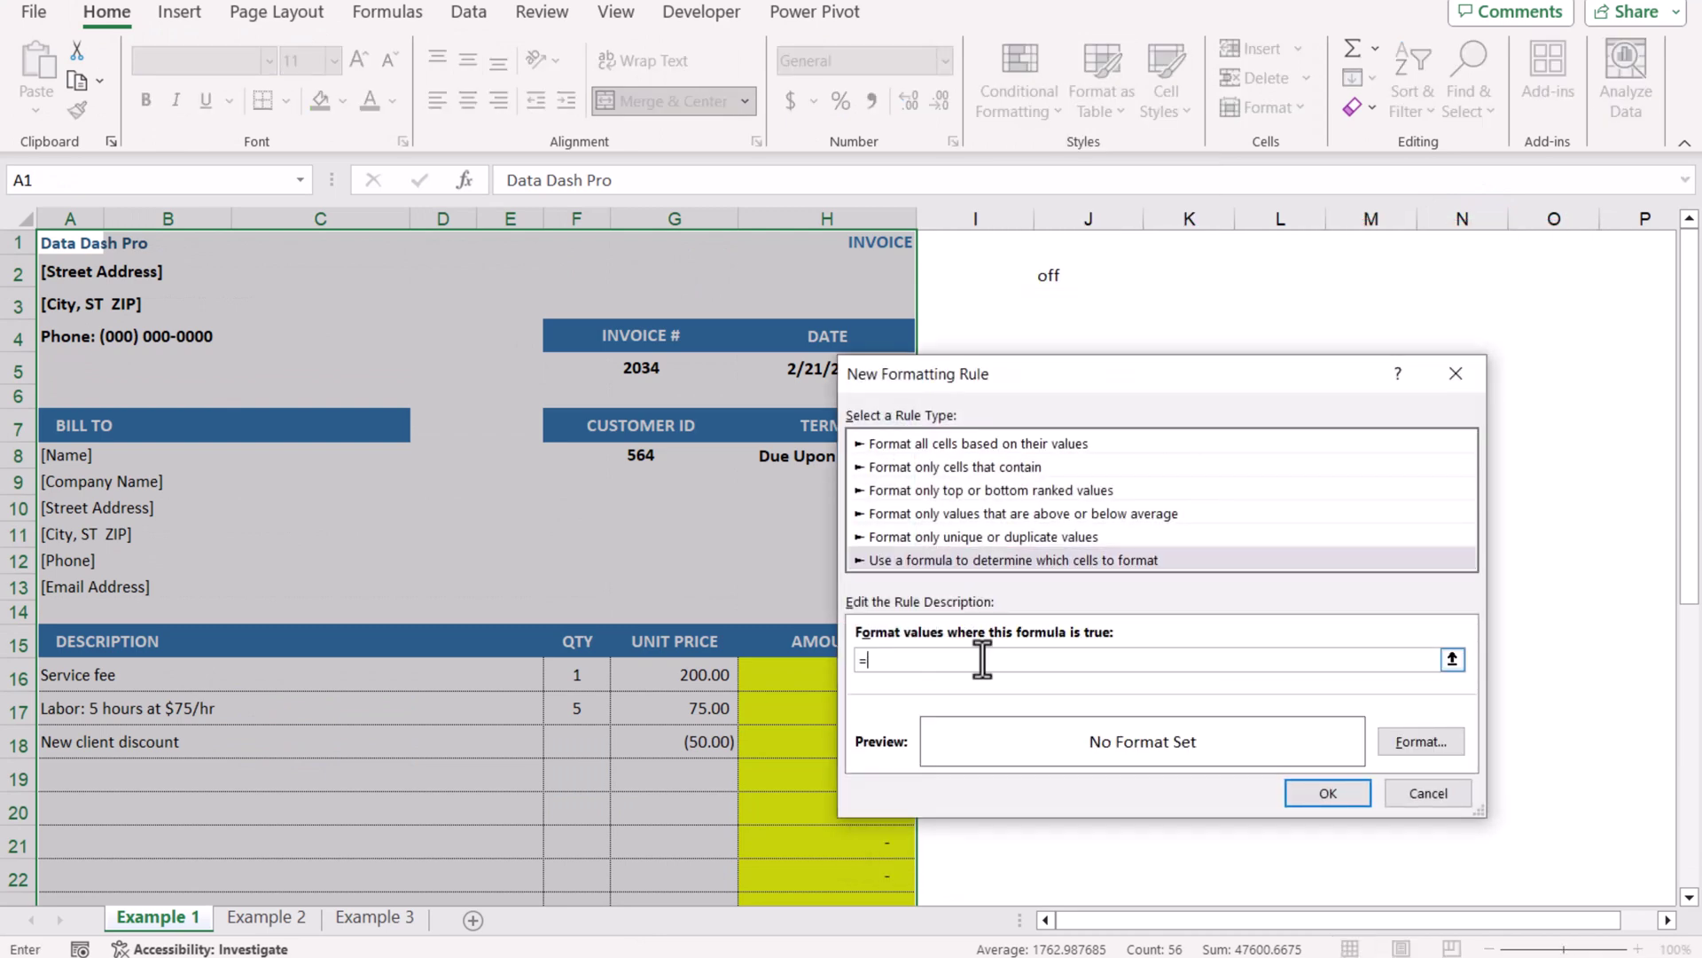
left_click(1051, 273)
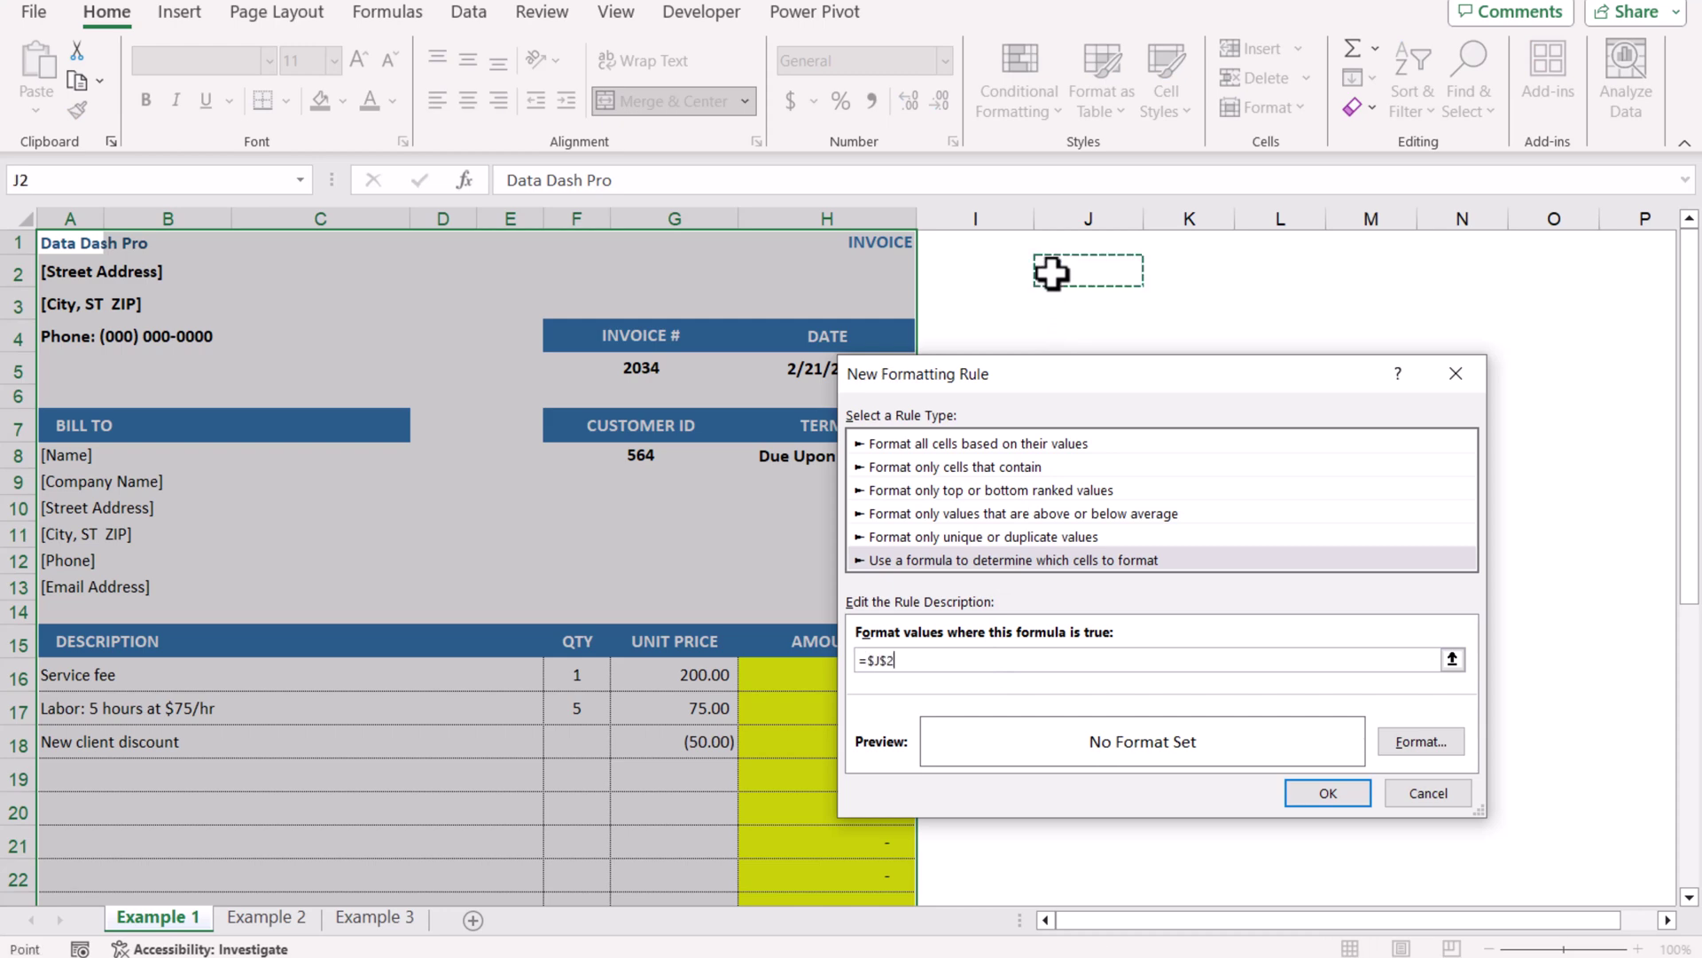
type("=\"off\"")
key("Tab")
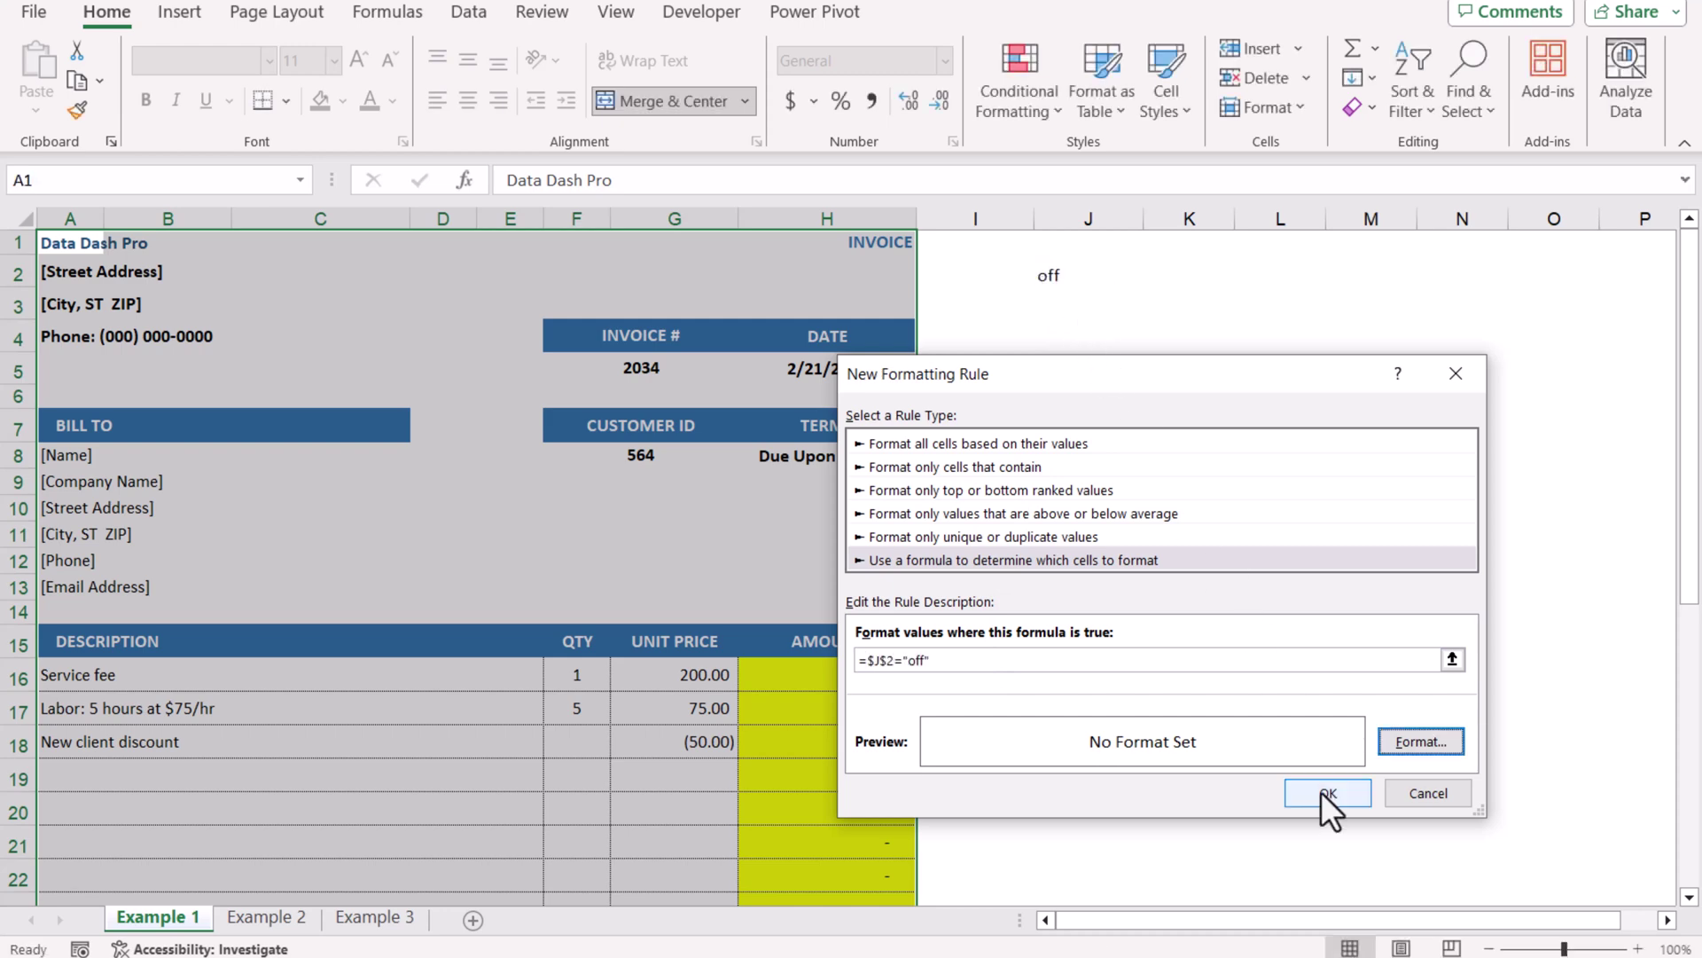
left_click(1325, 792)
left_click(997, 101)
left_click(1068, 480)
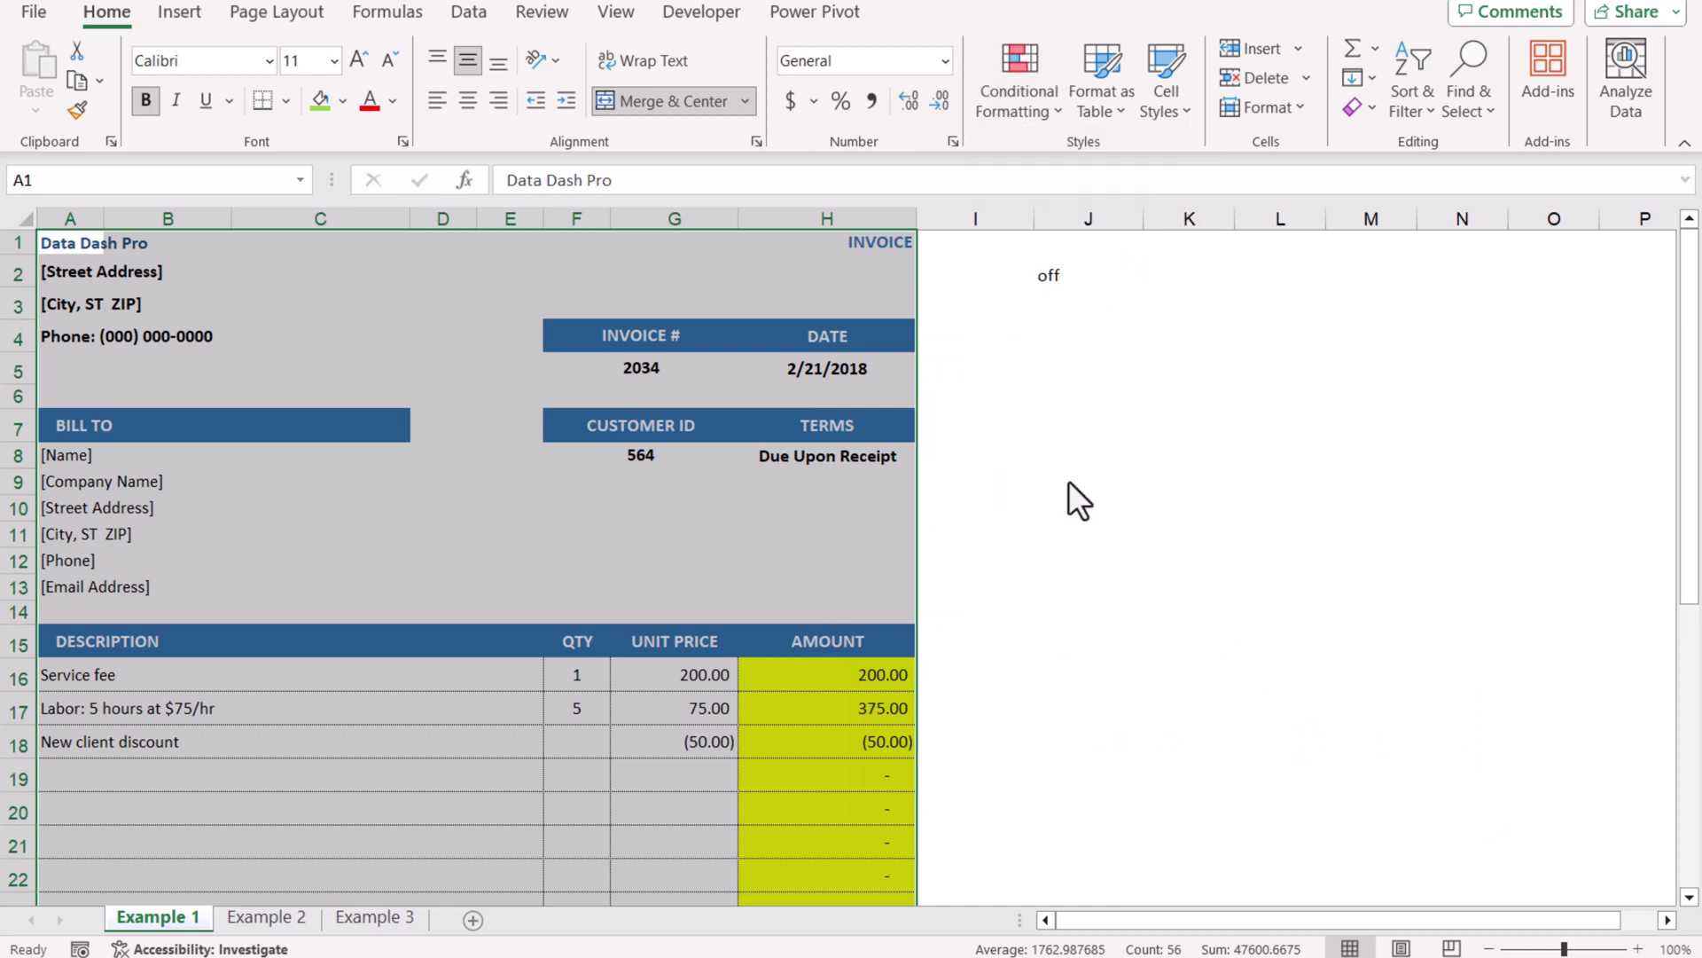
- Turn on Stop If True for the =$J$2="off" rule and apply the changes
left_click(1624, 557)
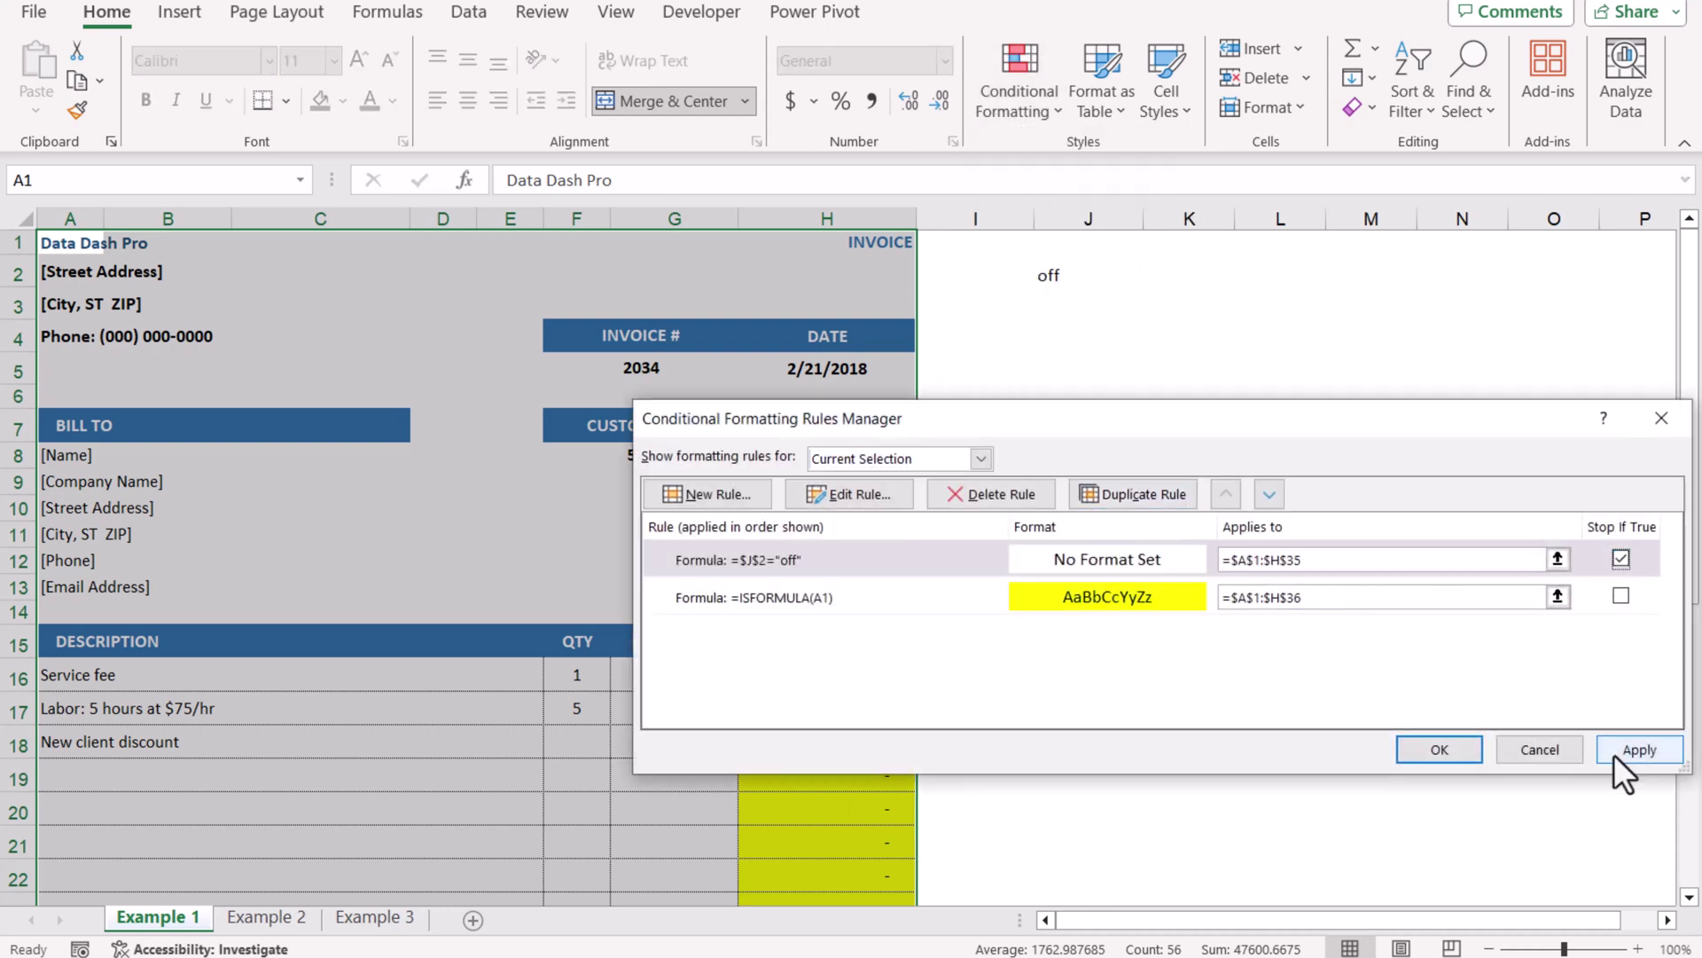
left_click(1613, 754)
left_click(1440, 749)
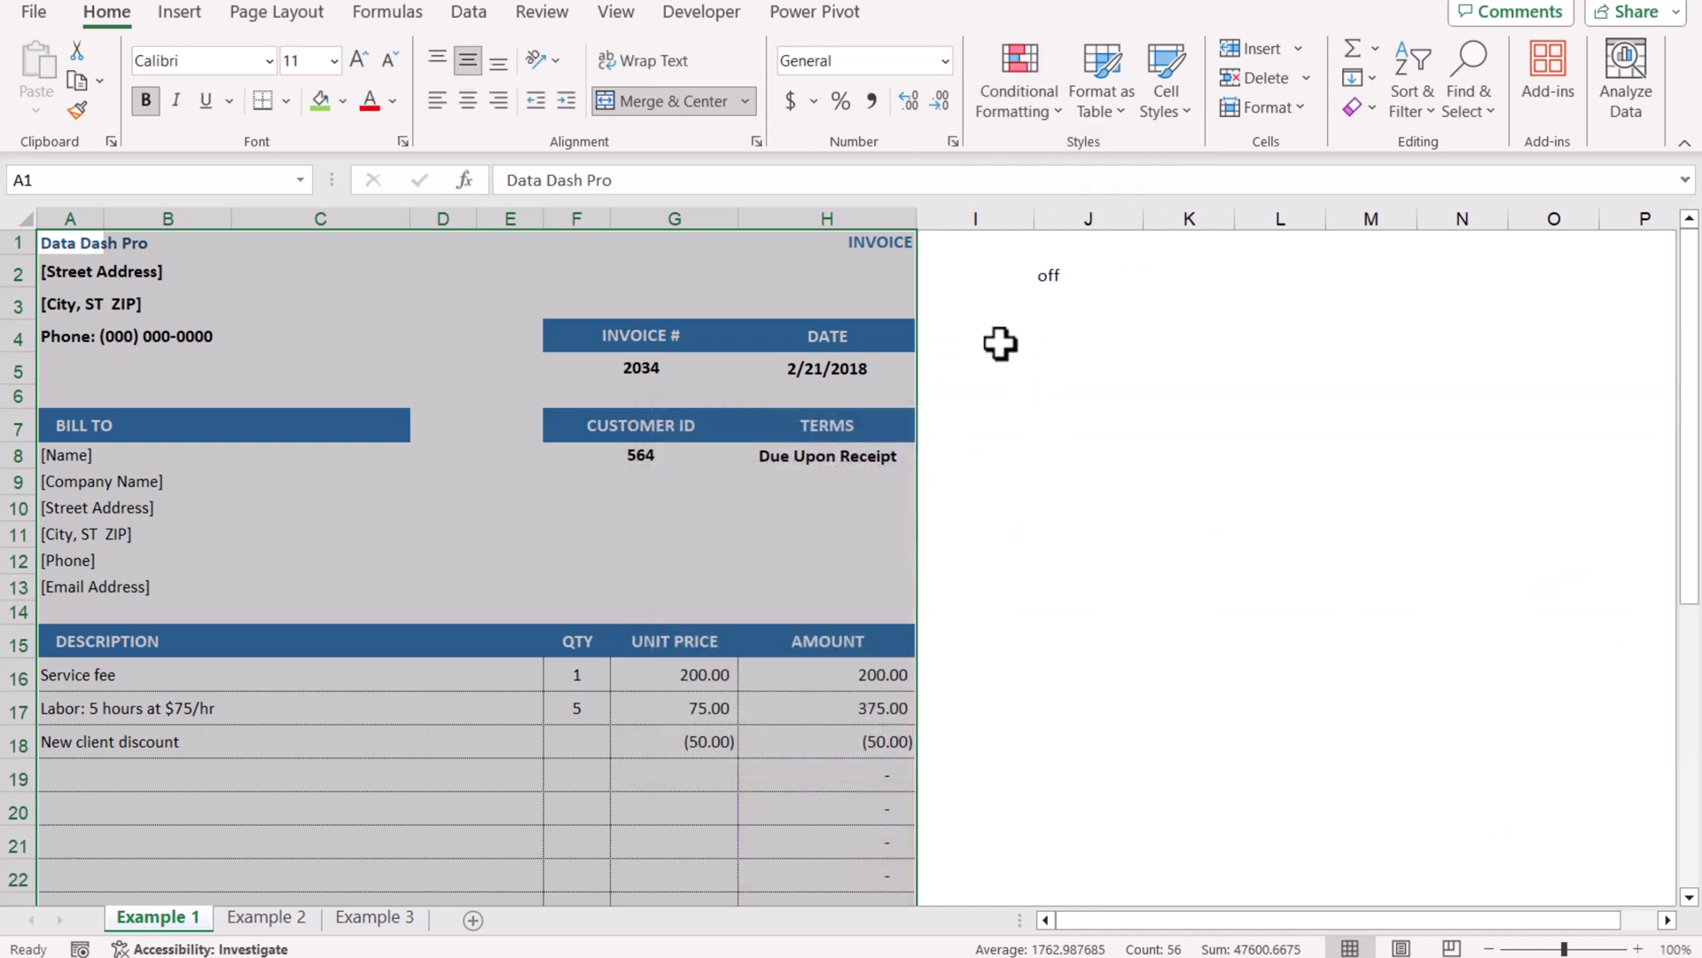
- Set J2 to 'on' so the Amount cells turn yellow, then go to Example 2
left_click(1107, 274)
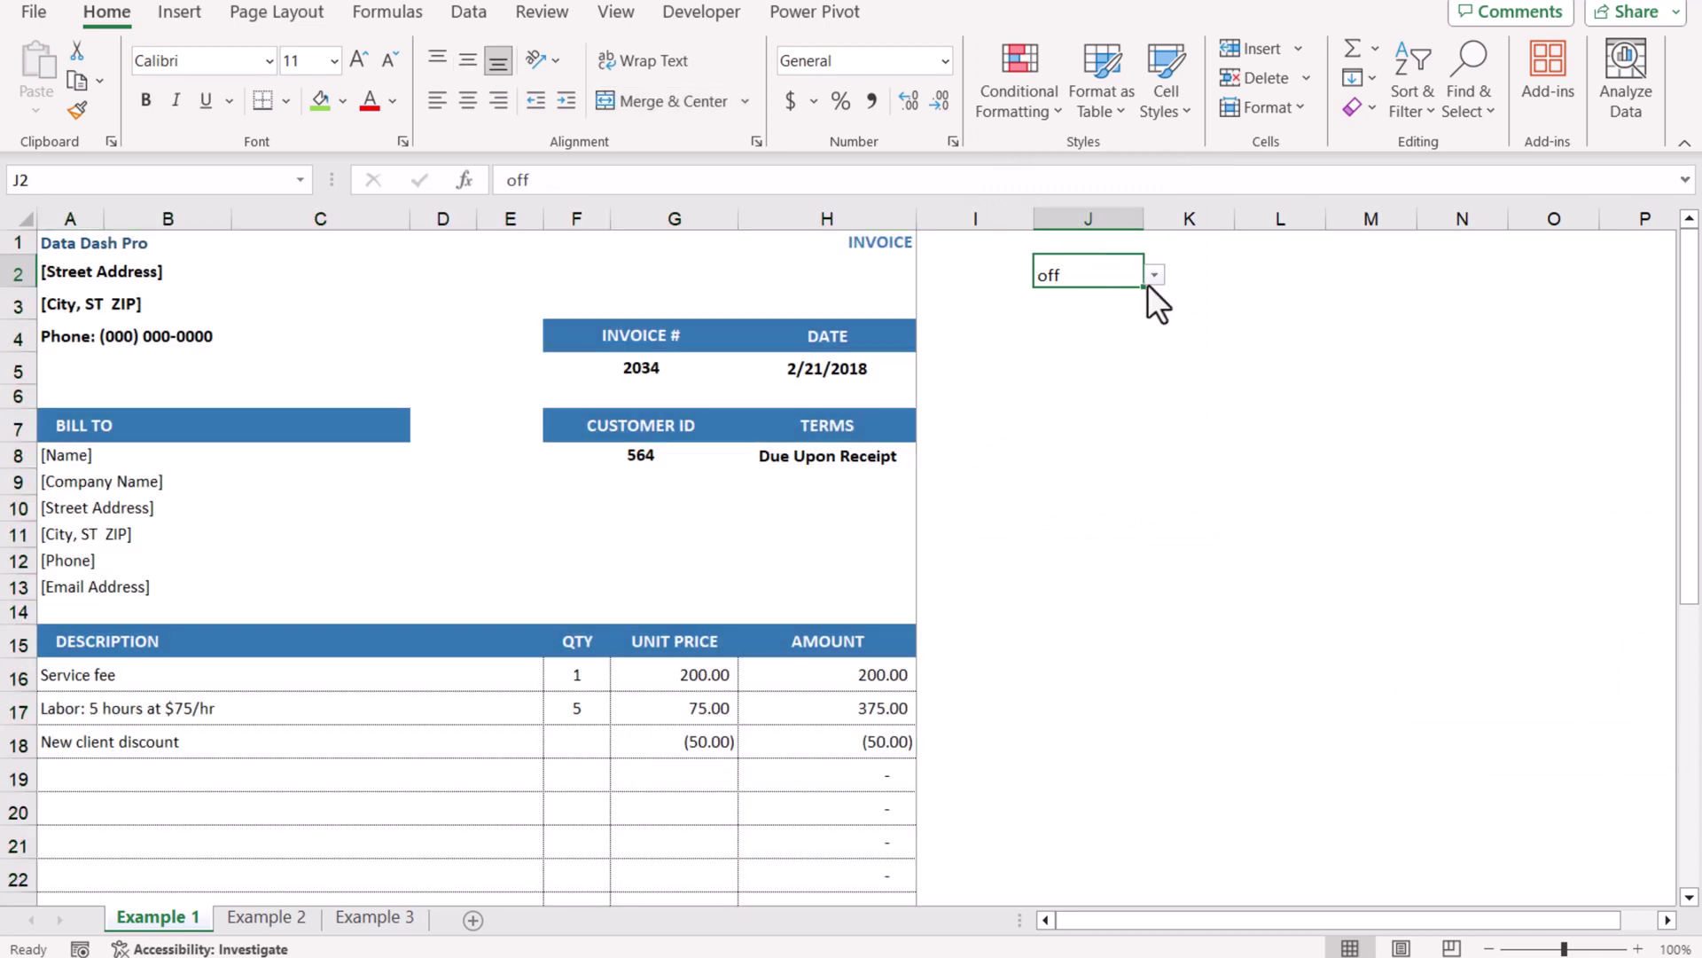
left_click(1147, 279)
left_click(1126, 296)
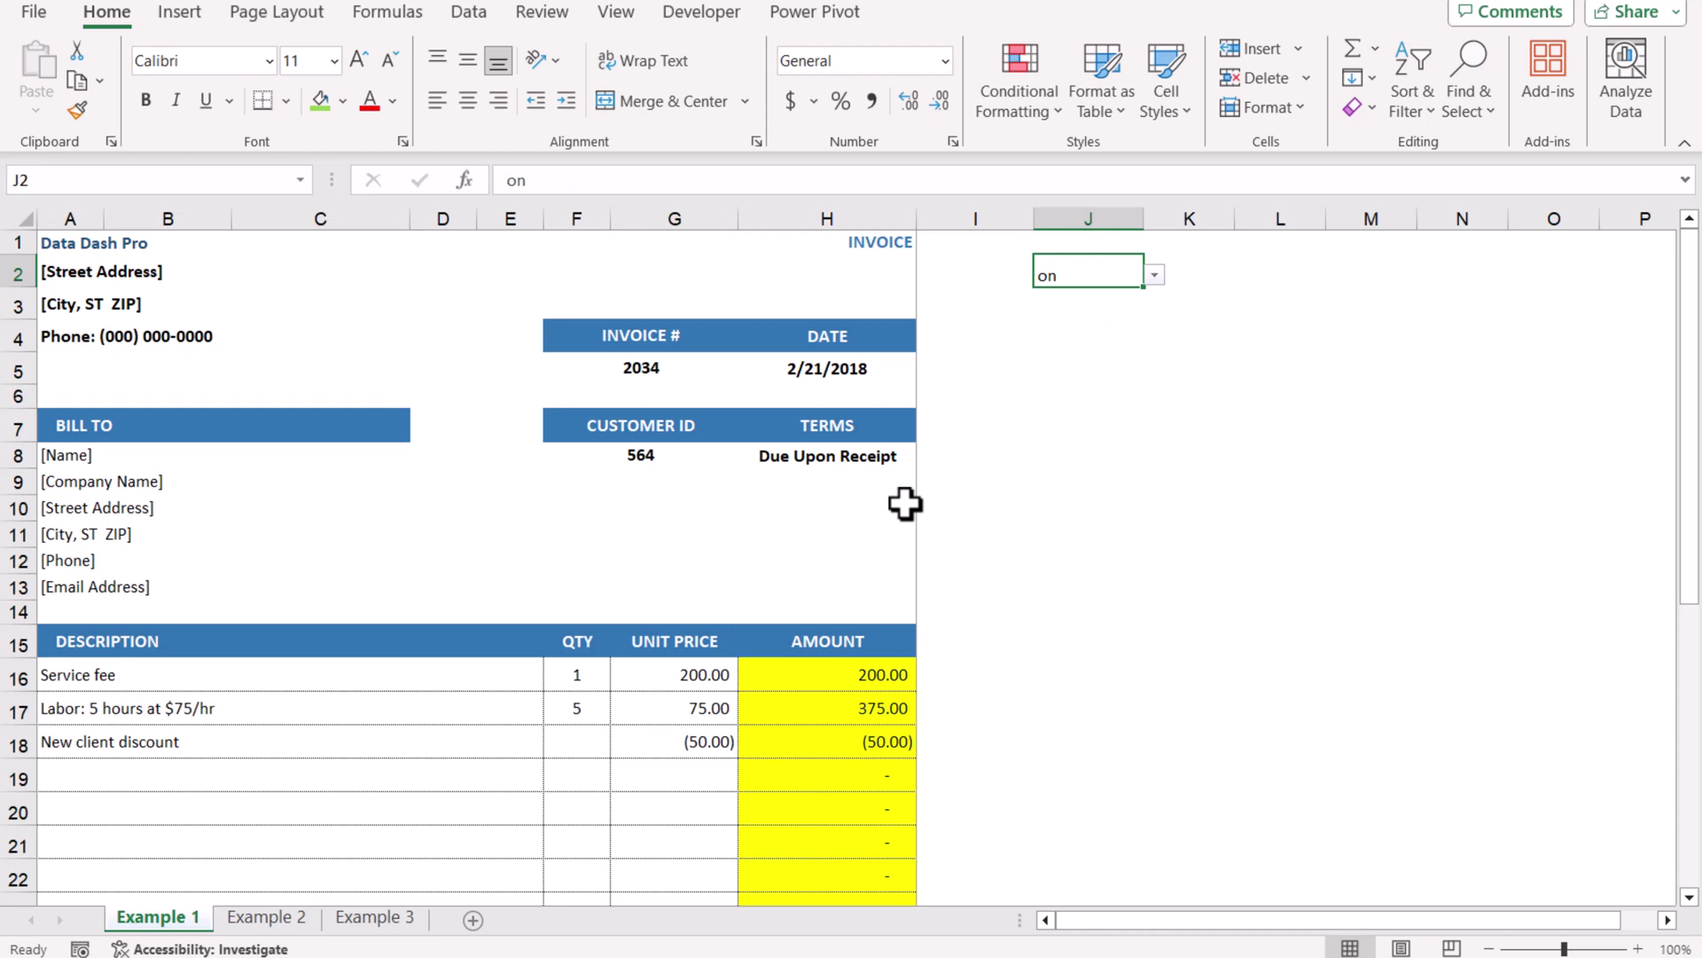
left_click(296, 920)
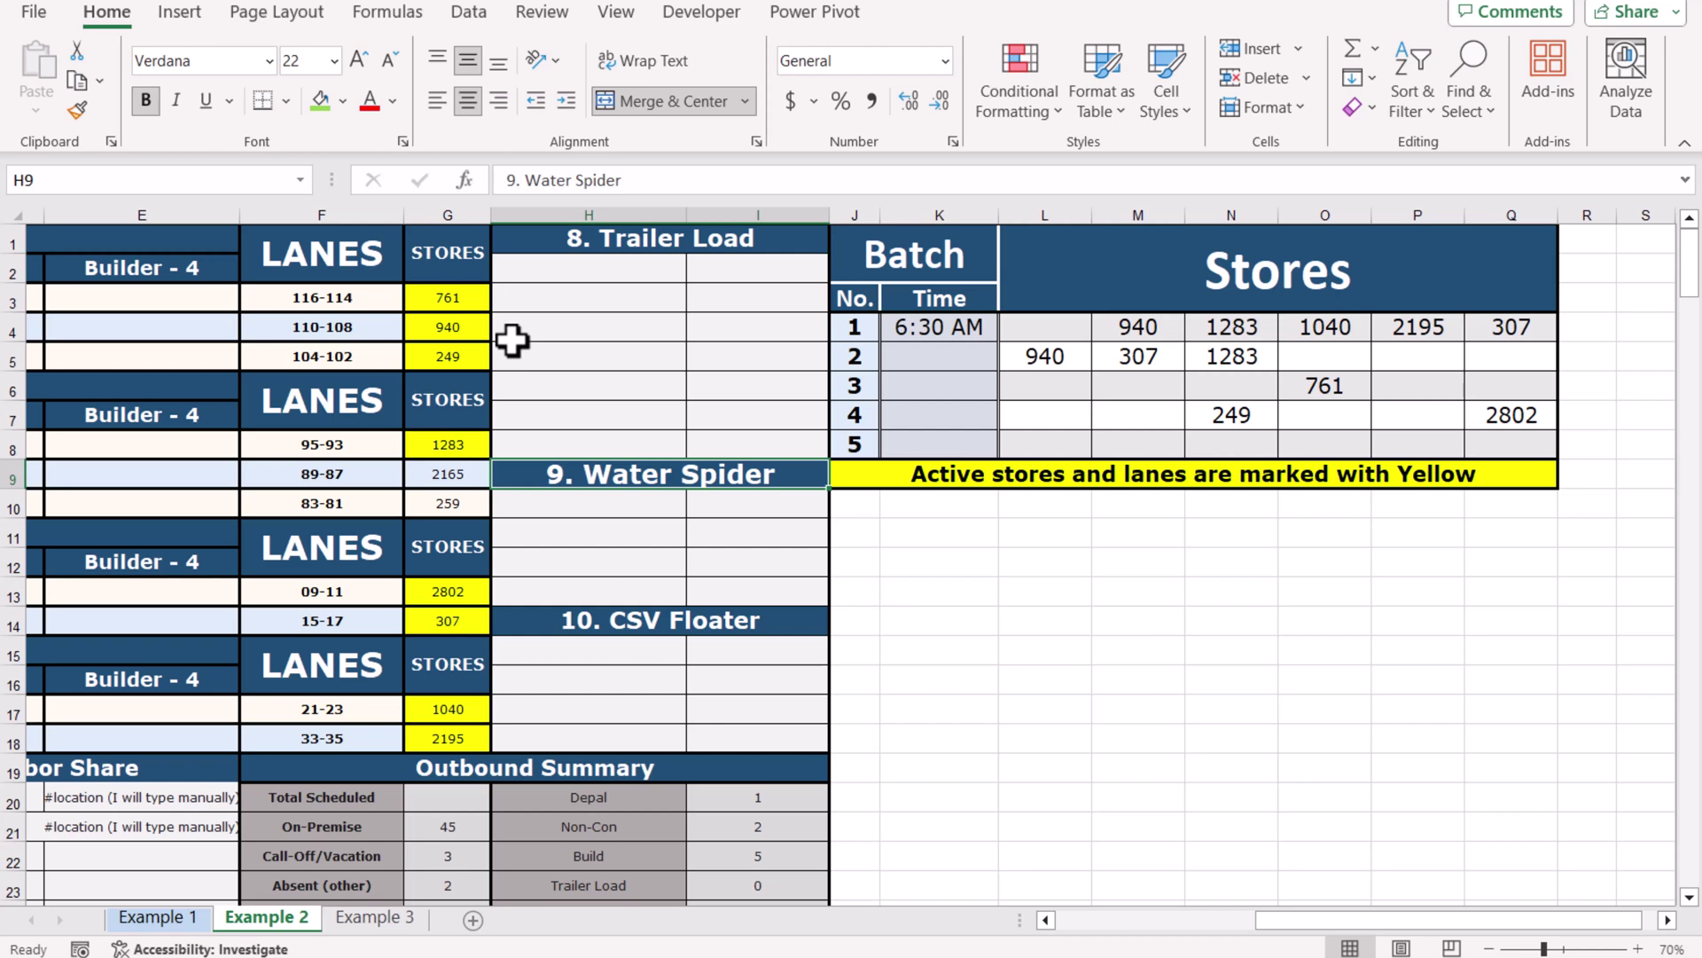
- Copy the J2 on/off dropdown from Example 1 into cell L11 on Example 2
left_click(144, 918)
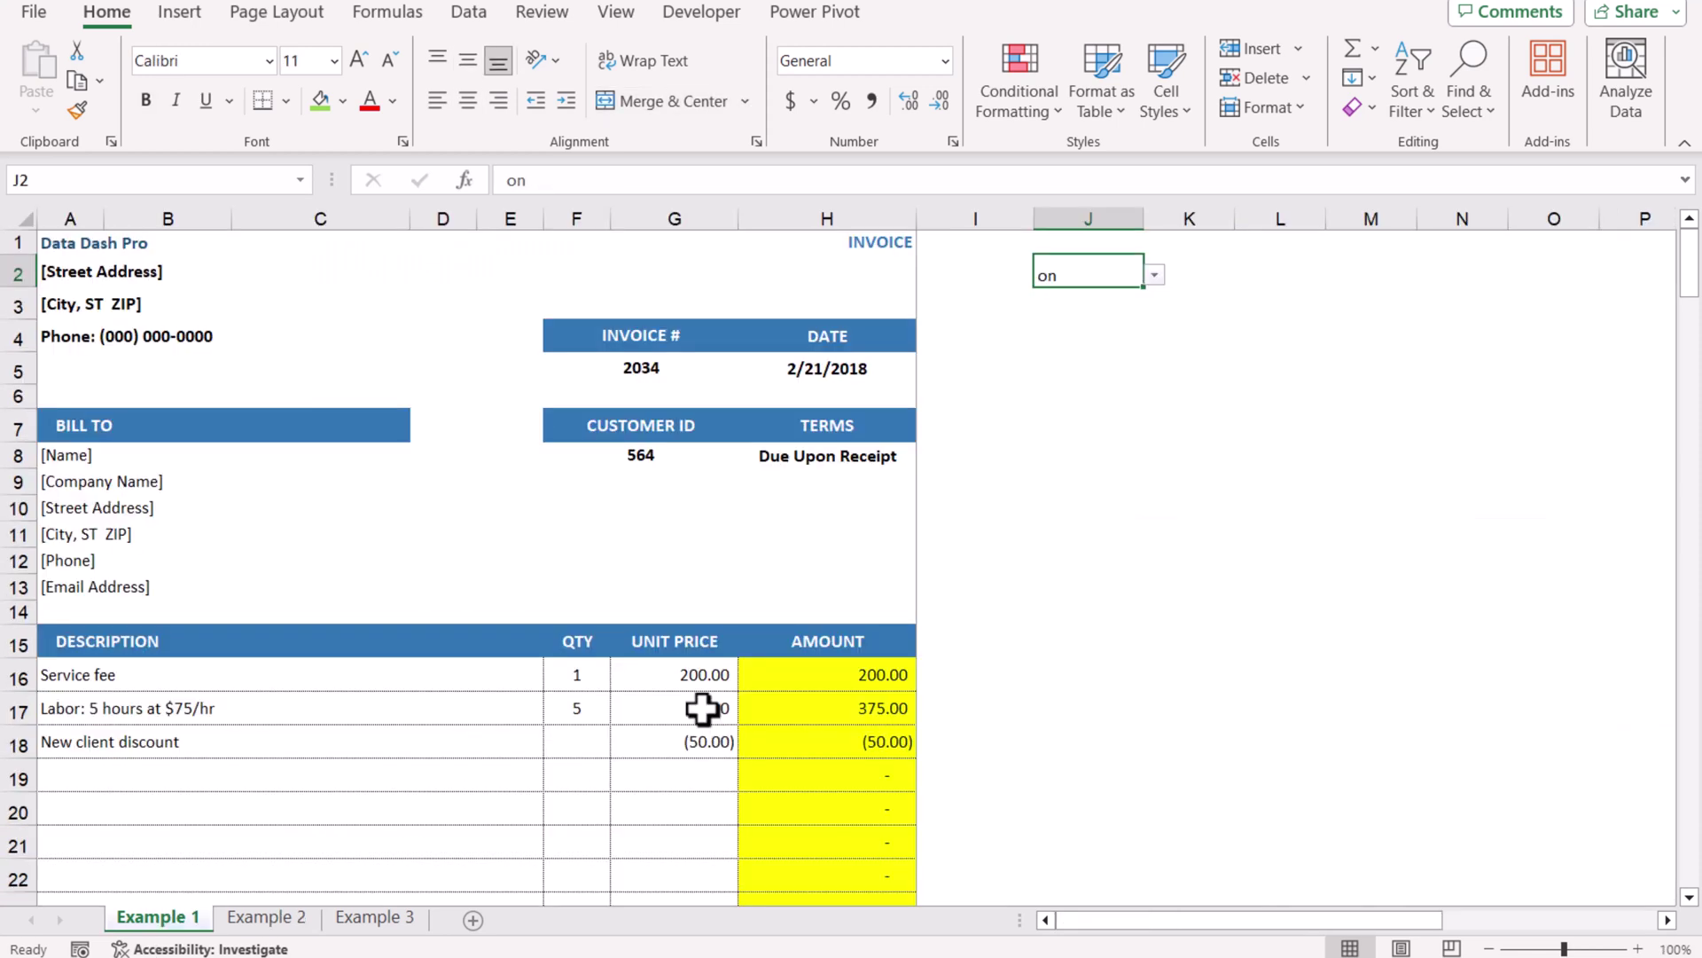
key("ctrl+c")
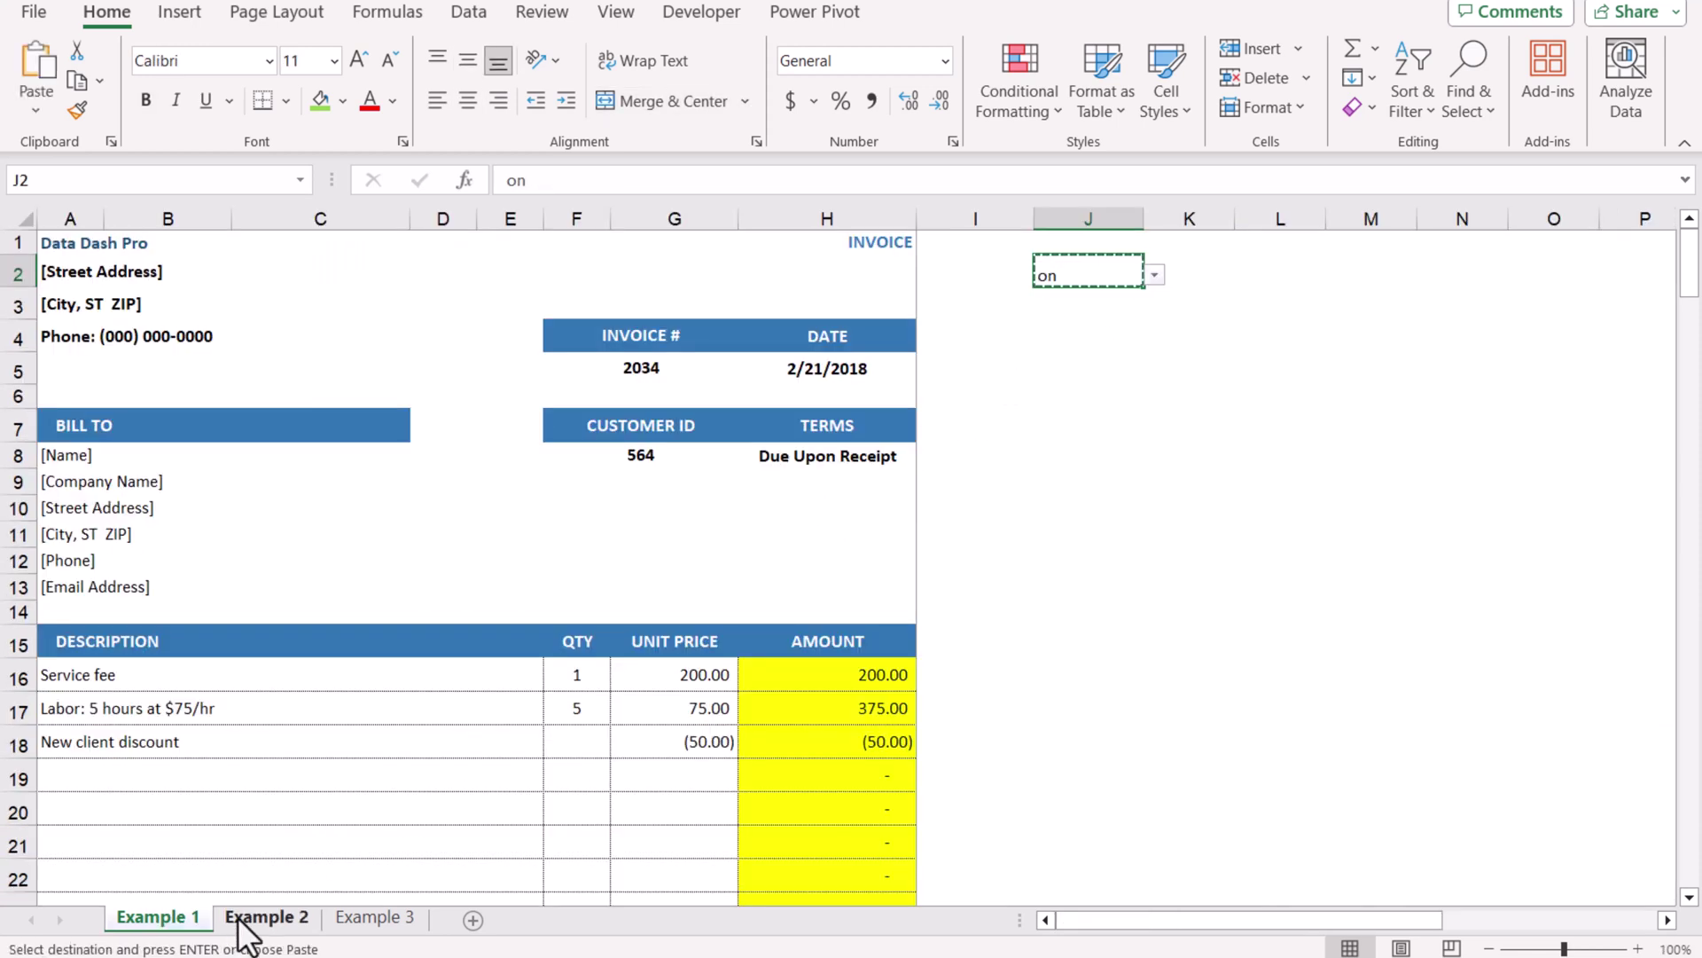
left_click(240, 919)
left_click(1036, 535)
key("ctrl+v")
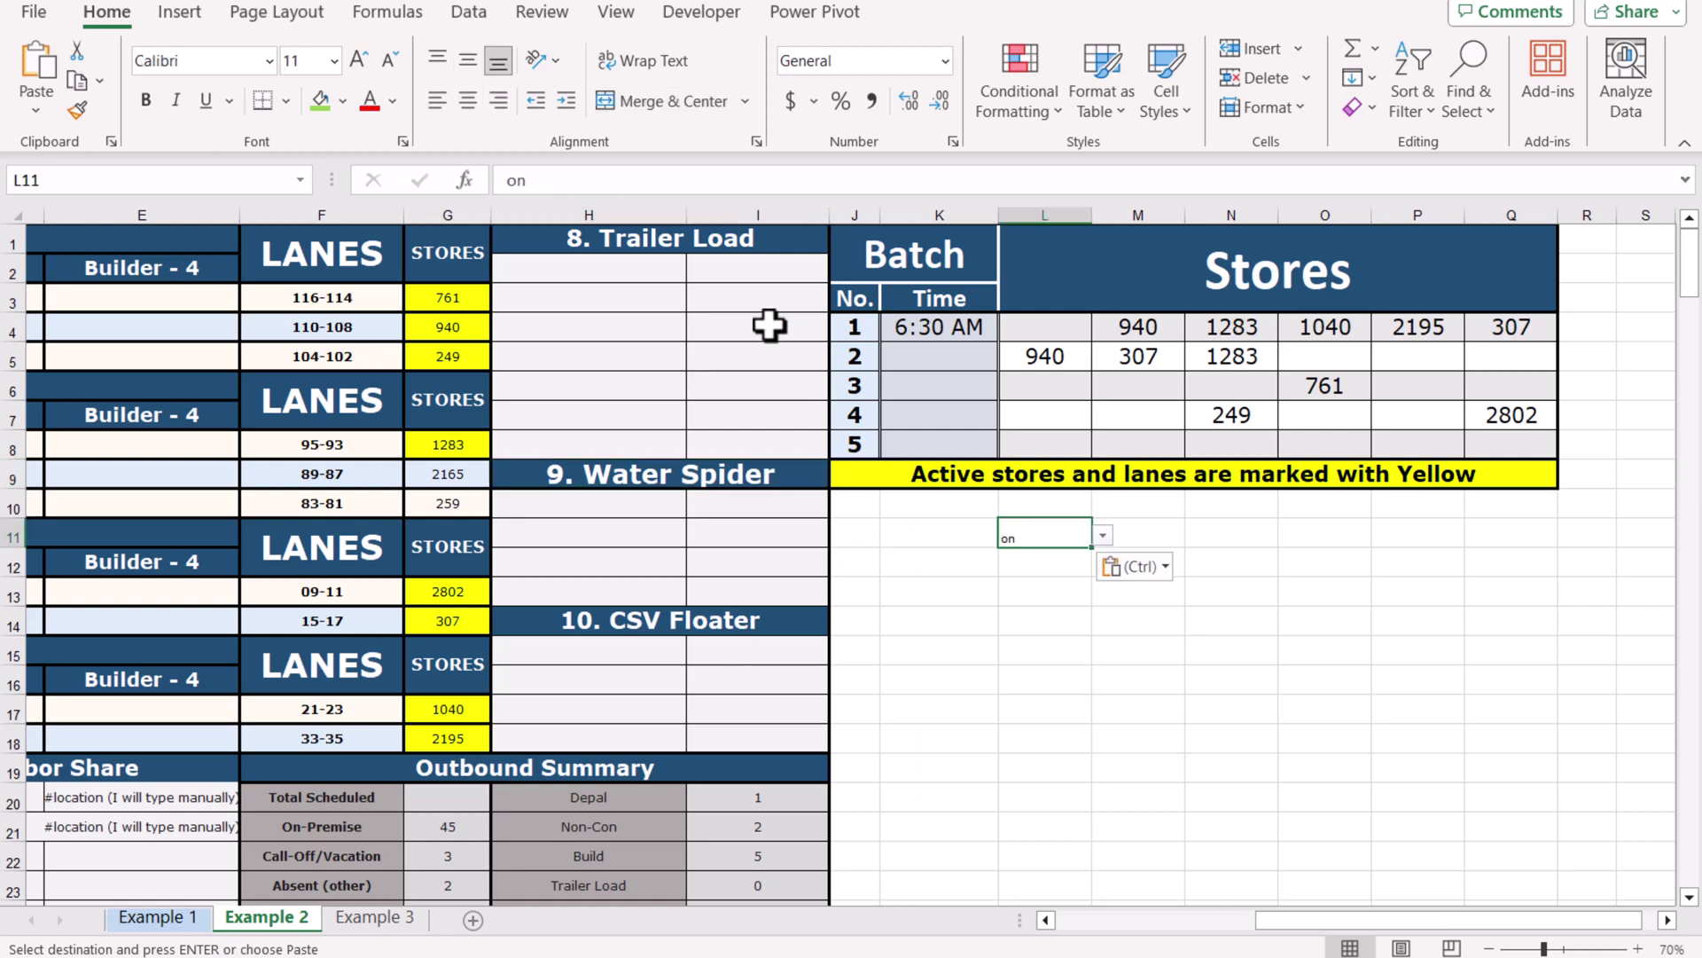
- Set cell L11's font size to 16
left_click(359, 59)
left_click(359, 60)
left_click(359, 60)
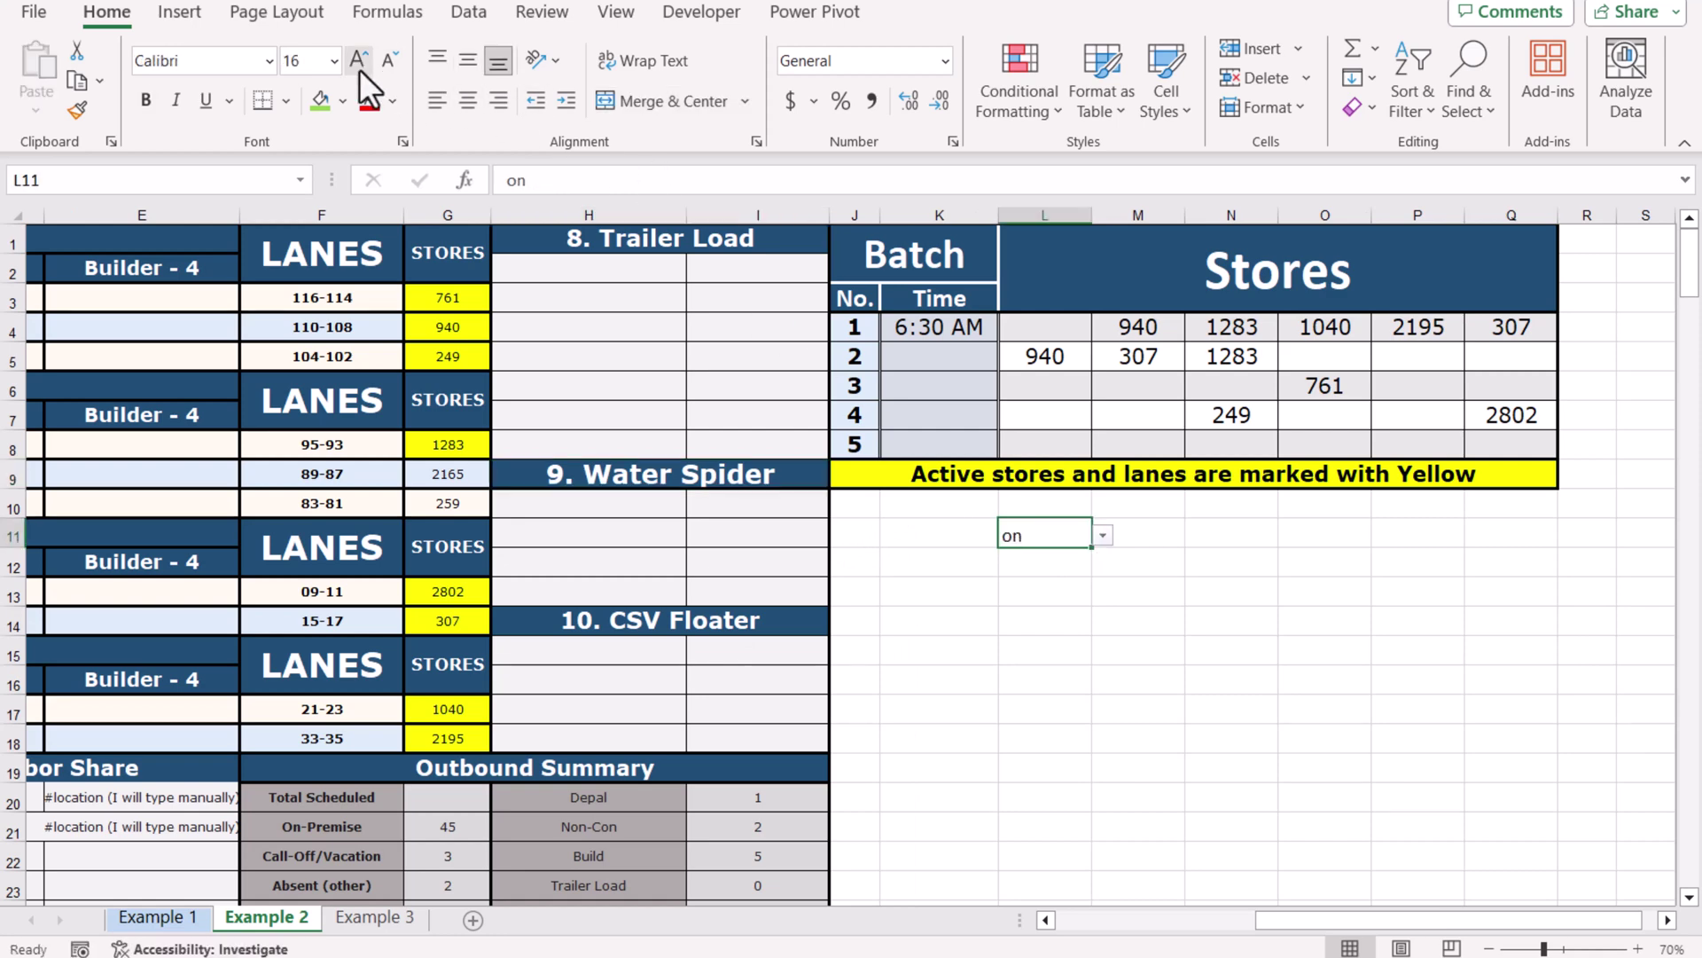
left_click(1052, 585)
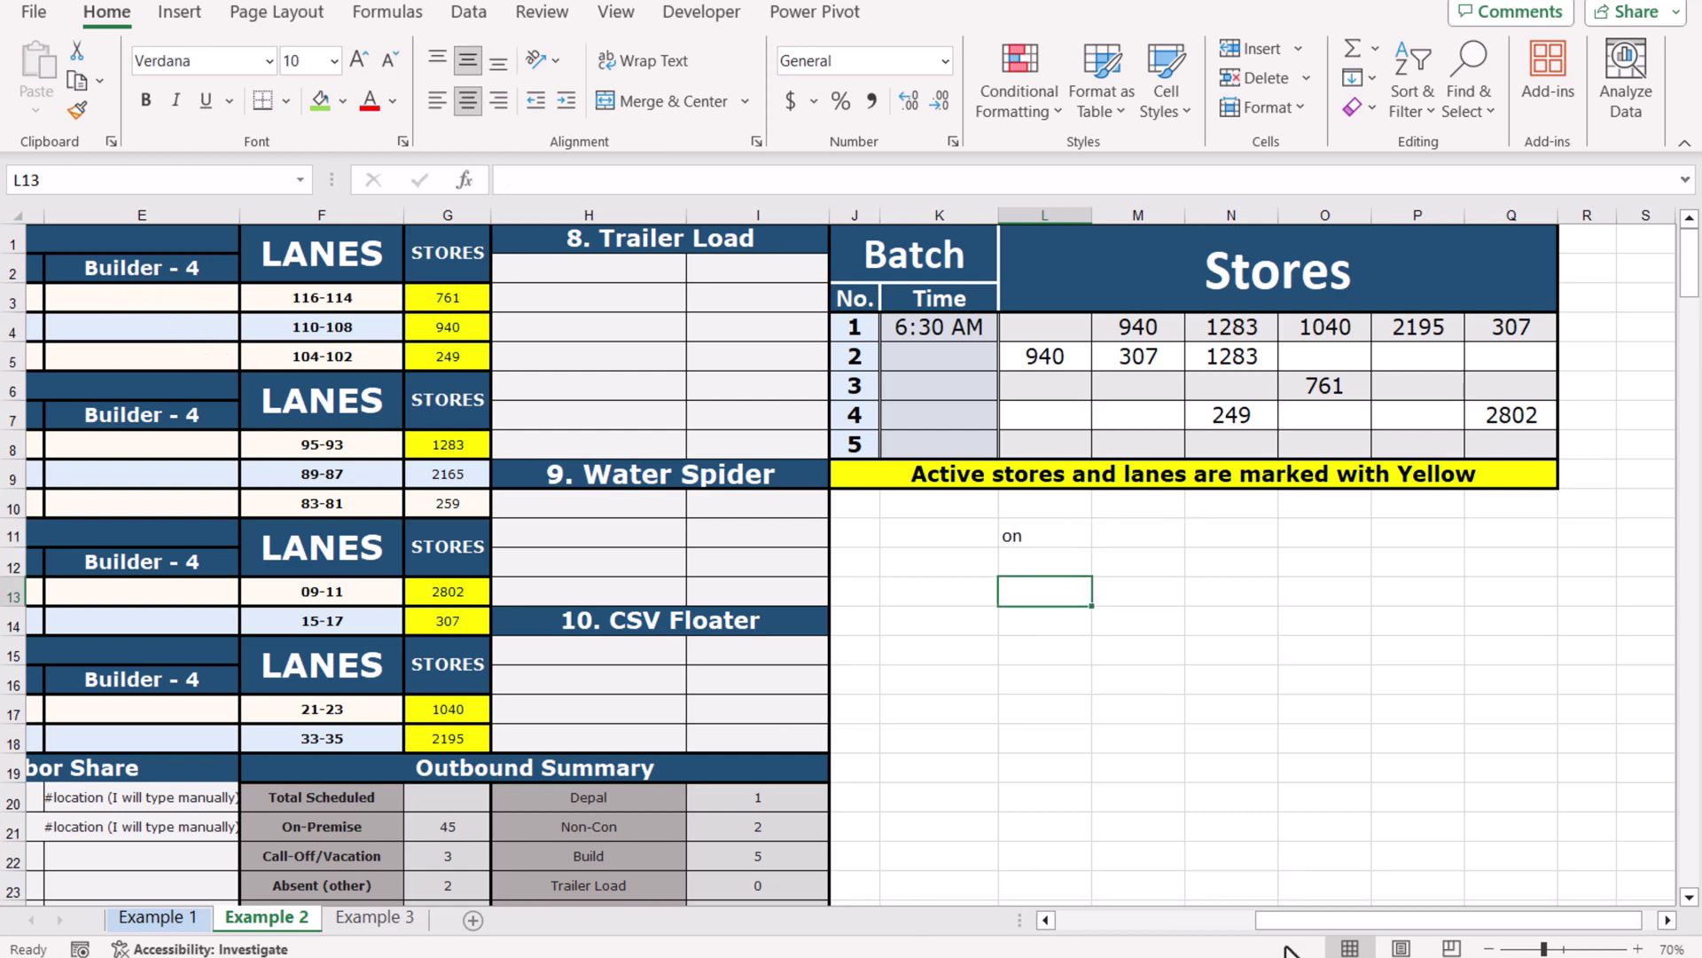
- Select the Example 2 staffing table A1:I25
left_click_drag(1330, 920, 1126, 922)
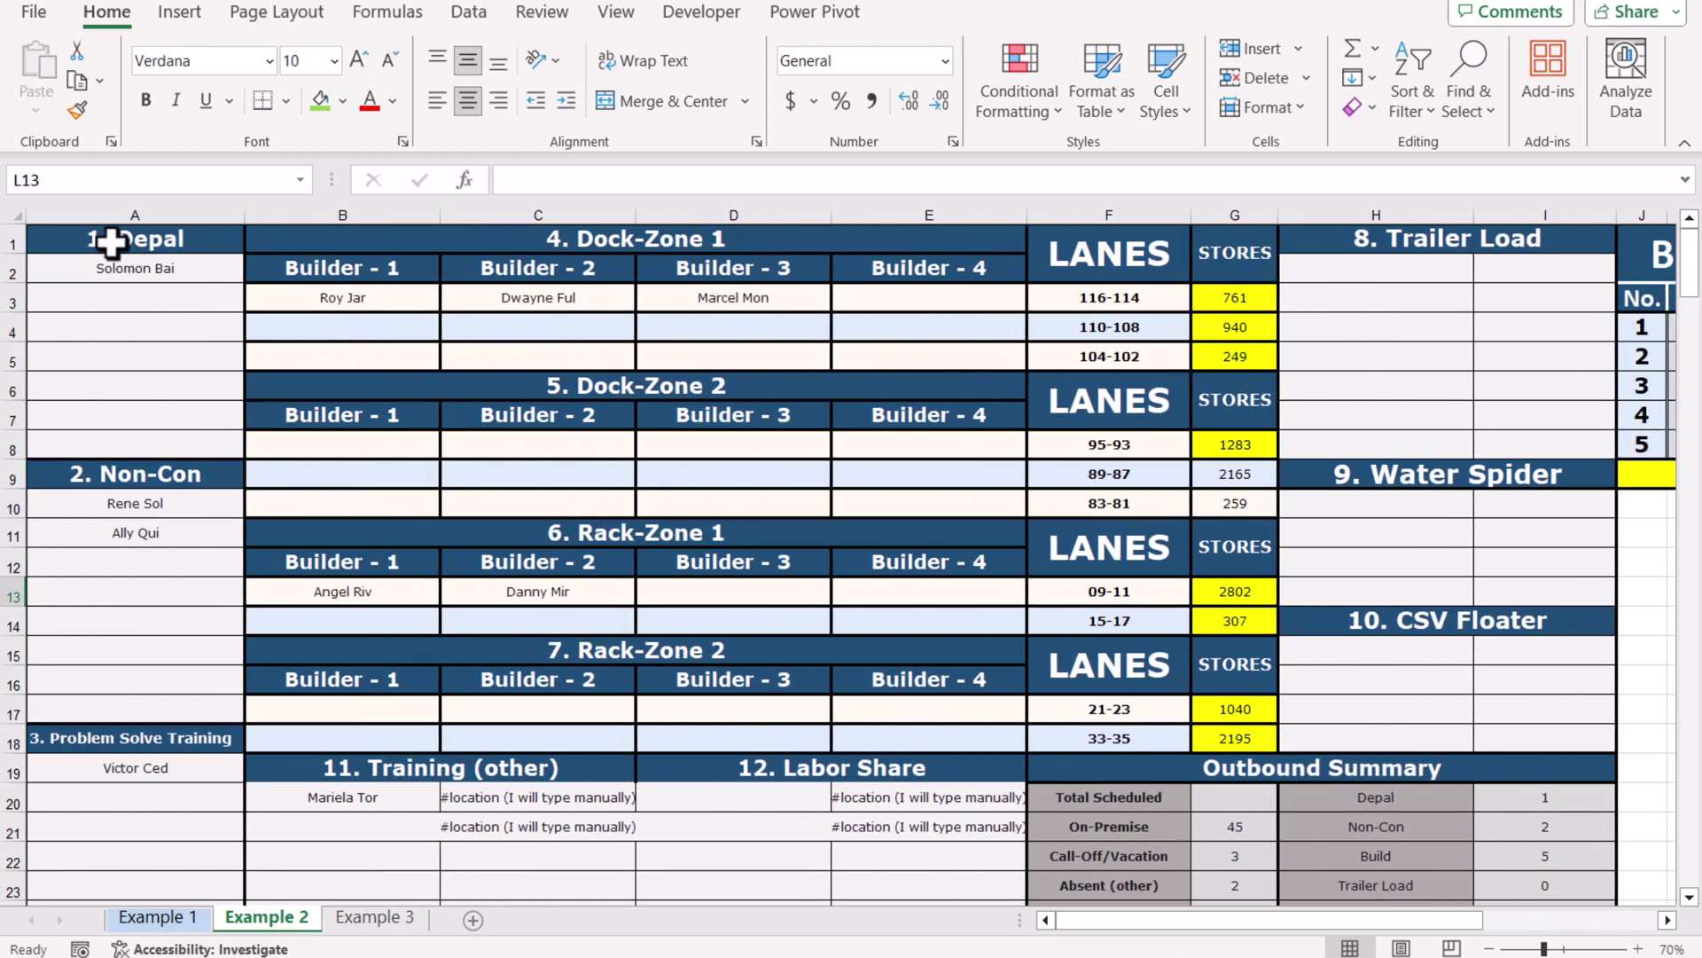
left_click_drag(106, 236, 1270, 863)
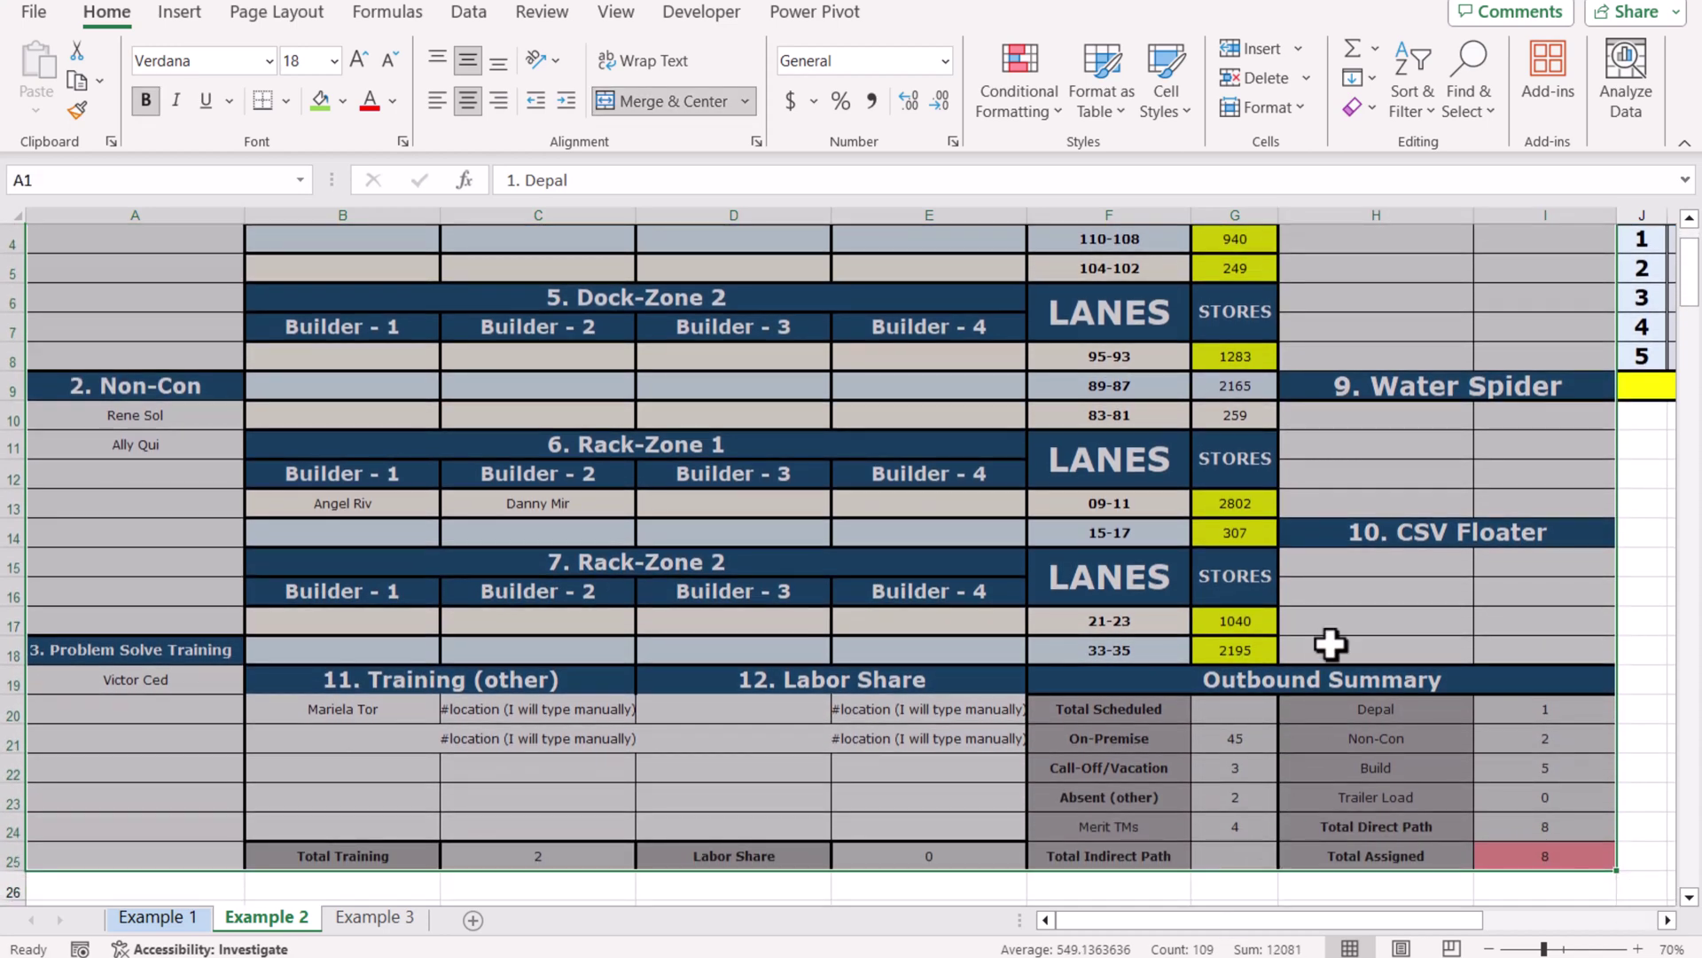
scroll(1330, 642, "up", 1)
left_click_drag(1431, 920, 1527, 914)
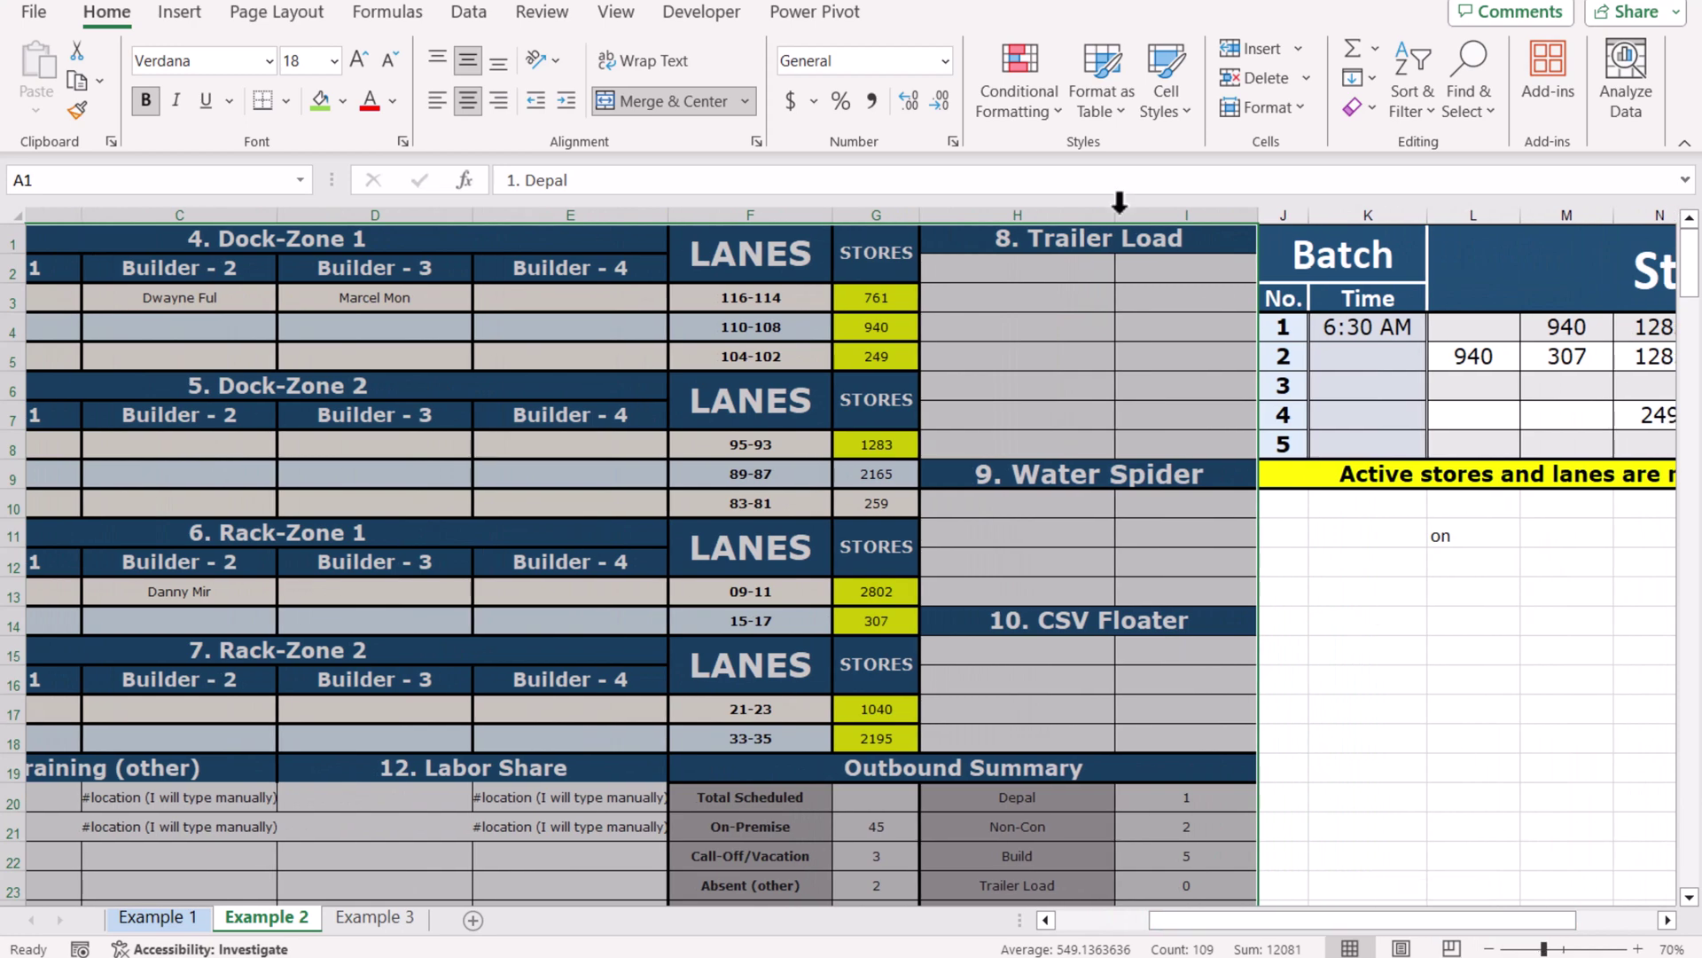
- Add a formula rule =$L$11="off" with no format to the table
left_click(1024, 124)
left_click(1051, 413)
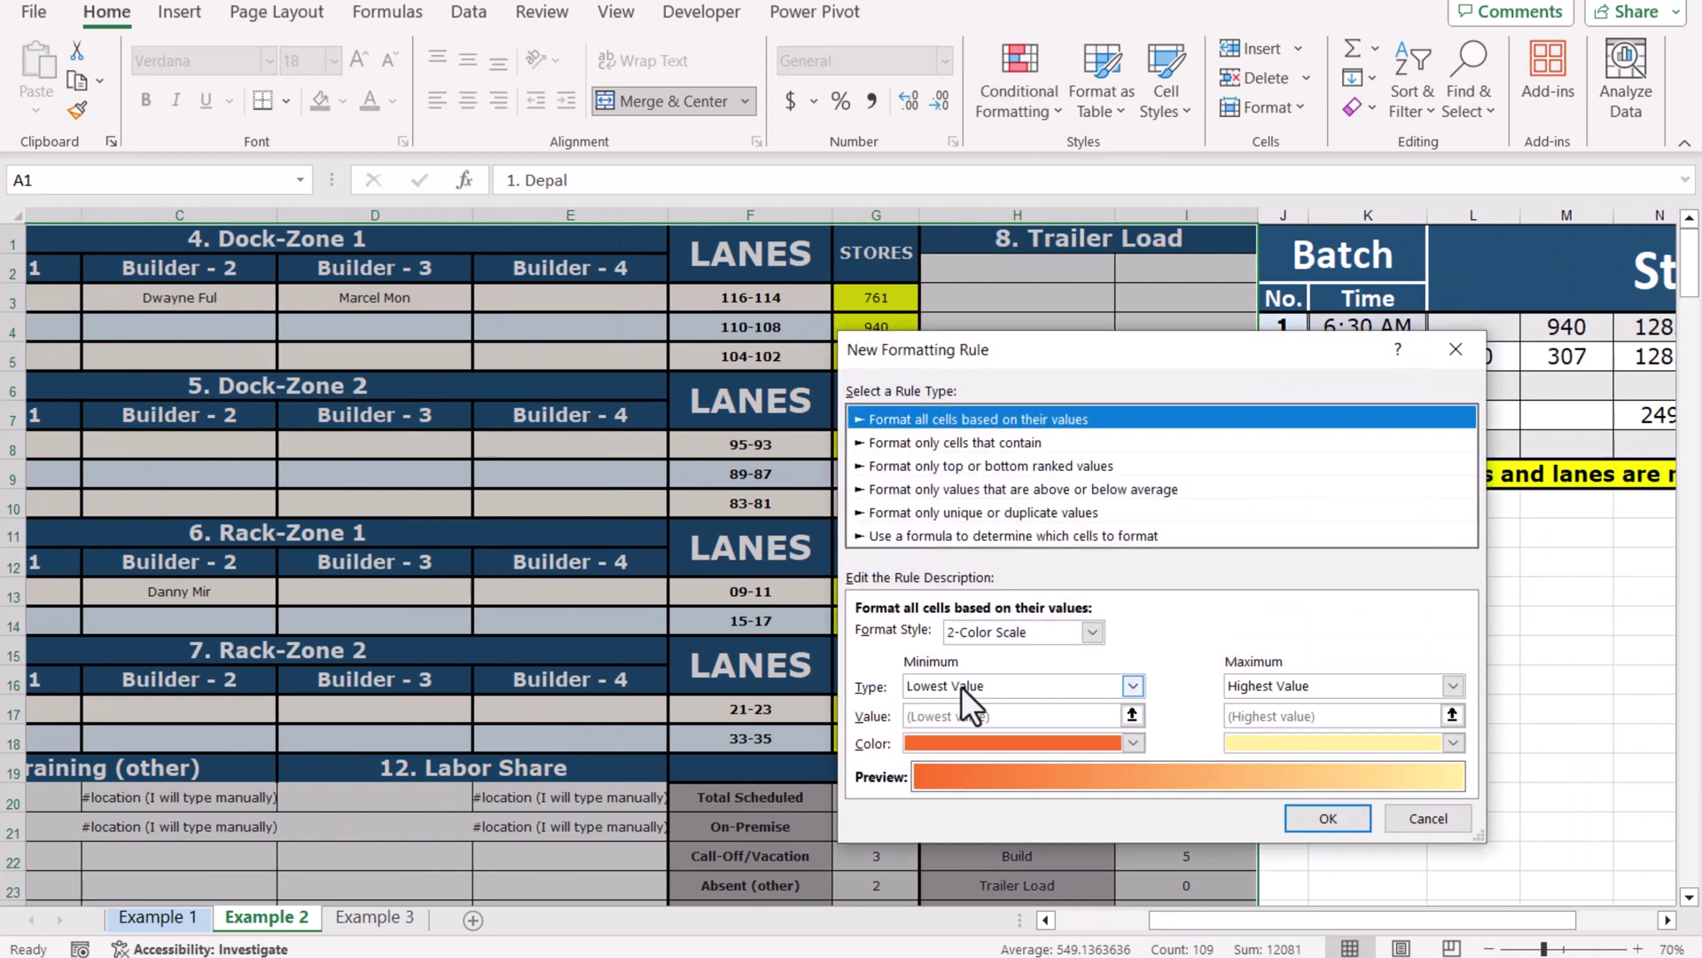
left_click(956, 536)
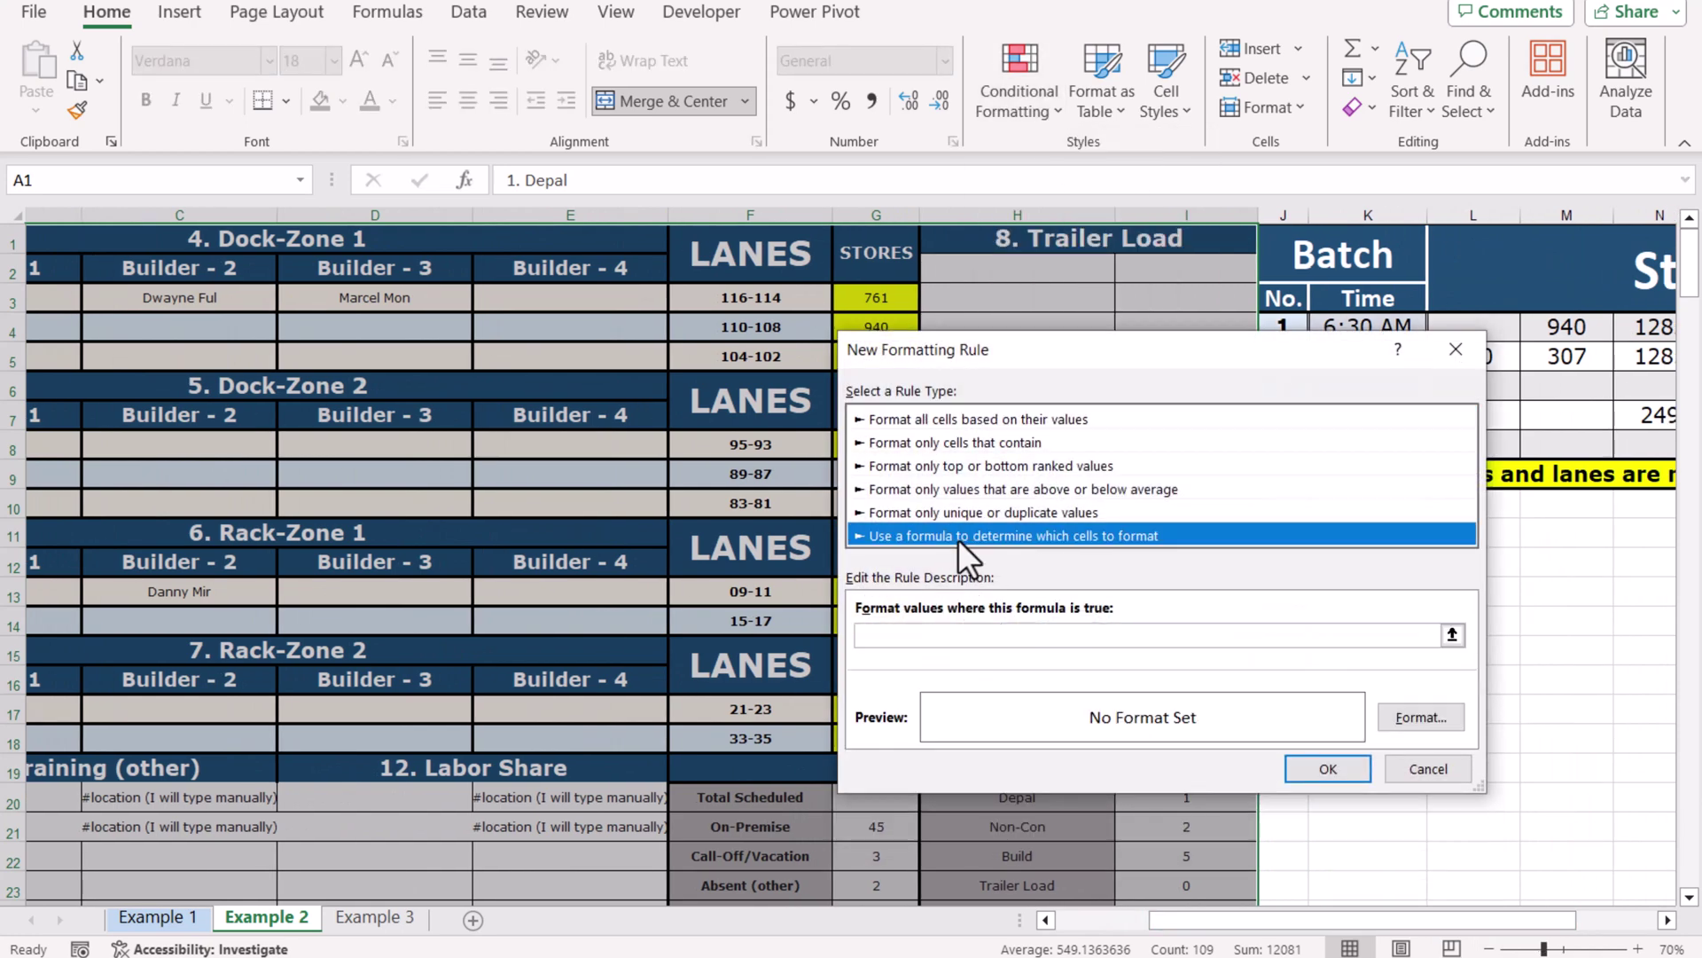
left_click(960, 635)
type("=")
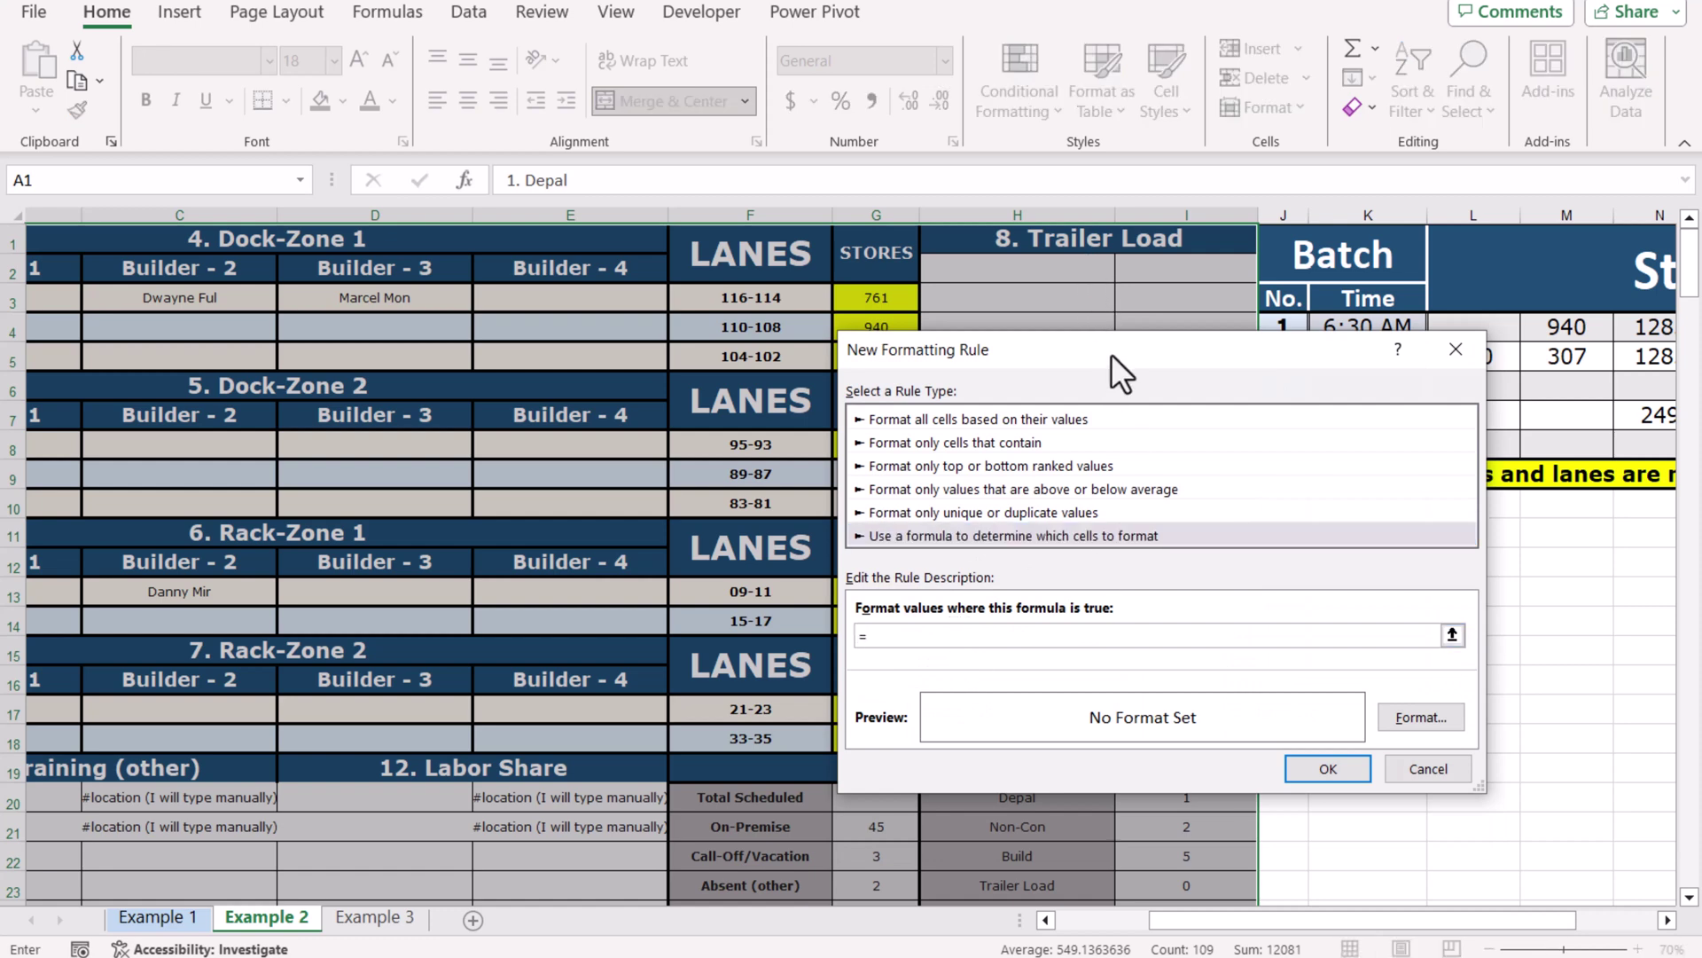
left_click_drag(1110, 353, 965, 350)
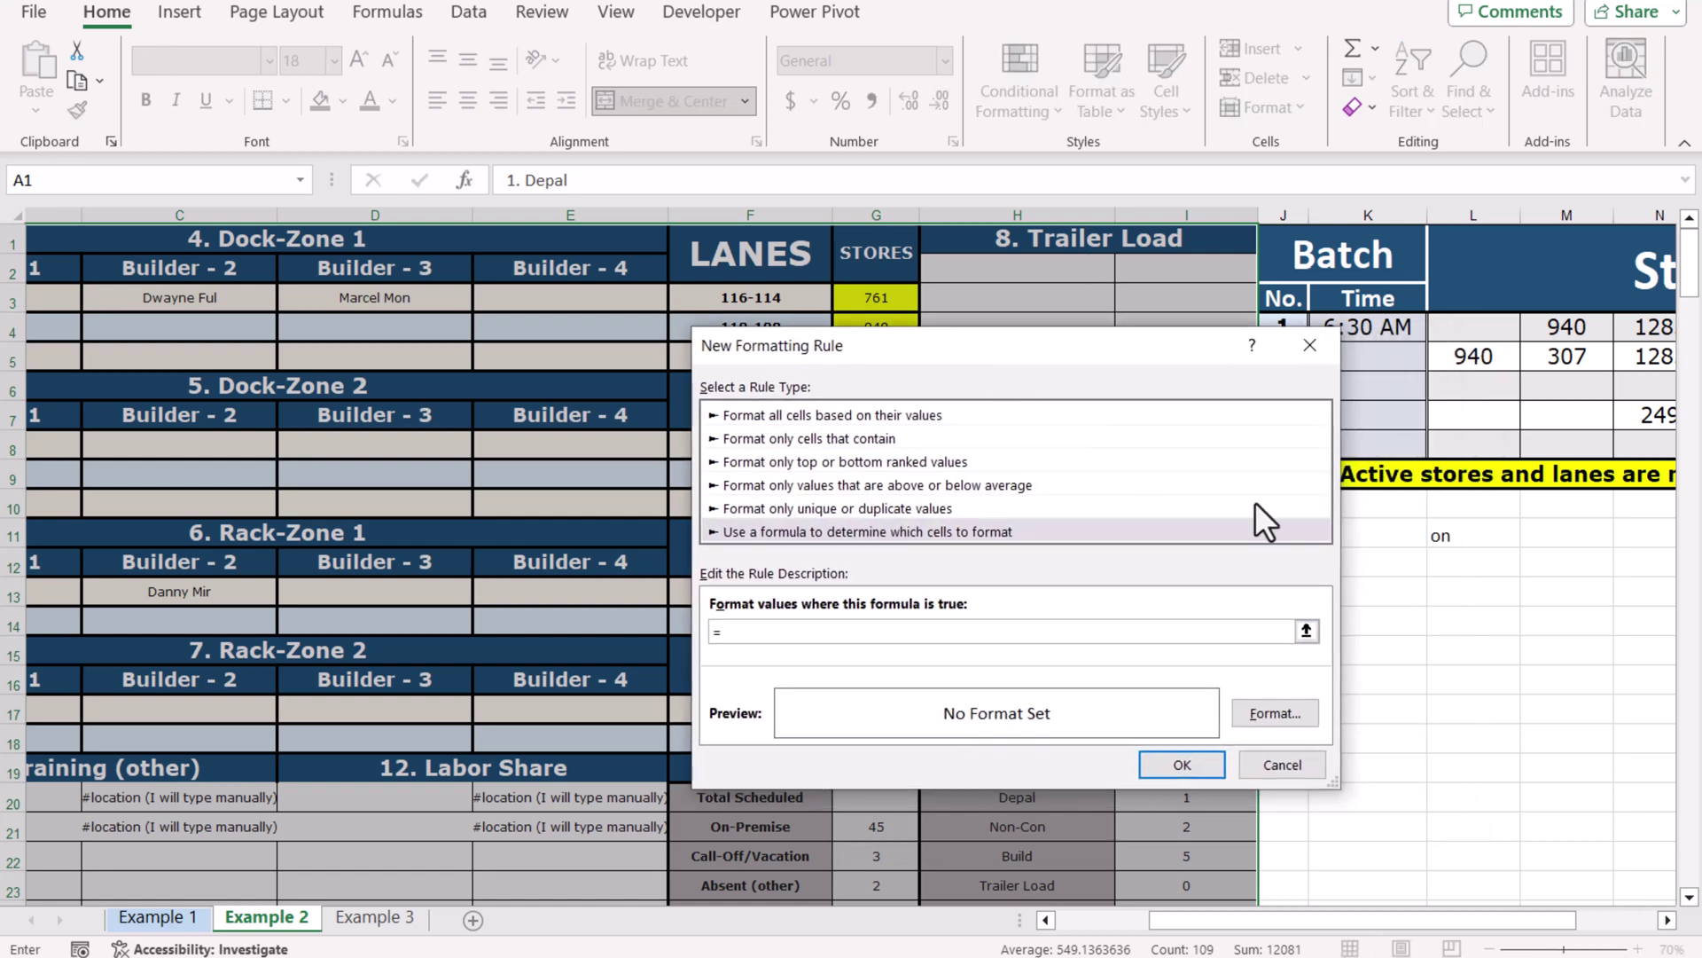
left_click(1463, 540)
type("=\"off\"")
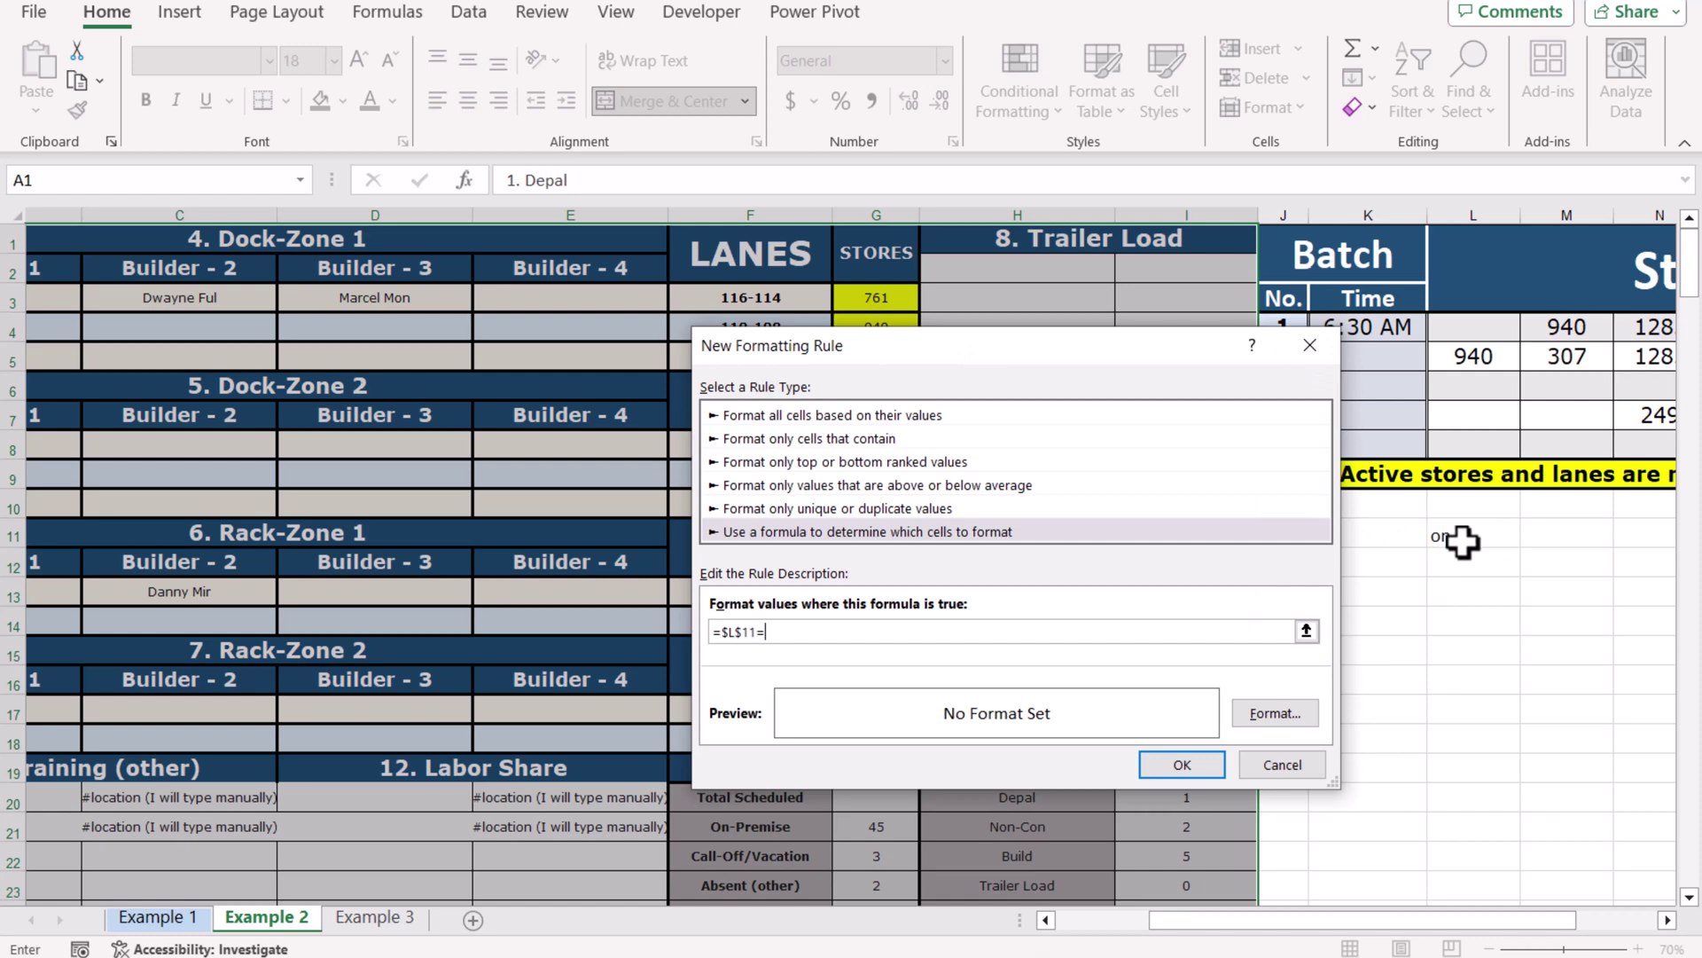
left_click(1215, 772)
- In the Rules Manager, tick Stop If True on the =$L$11="off" rule
left_click(1039, 110)
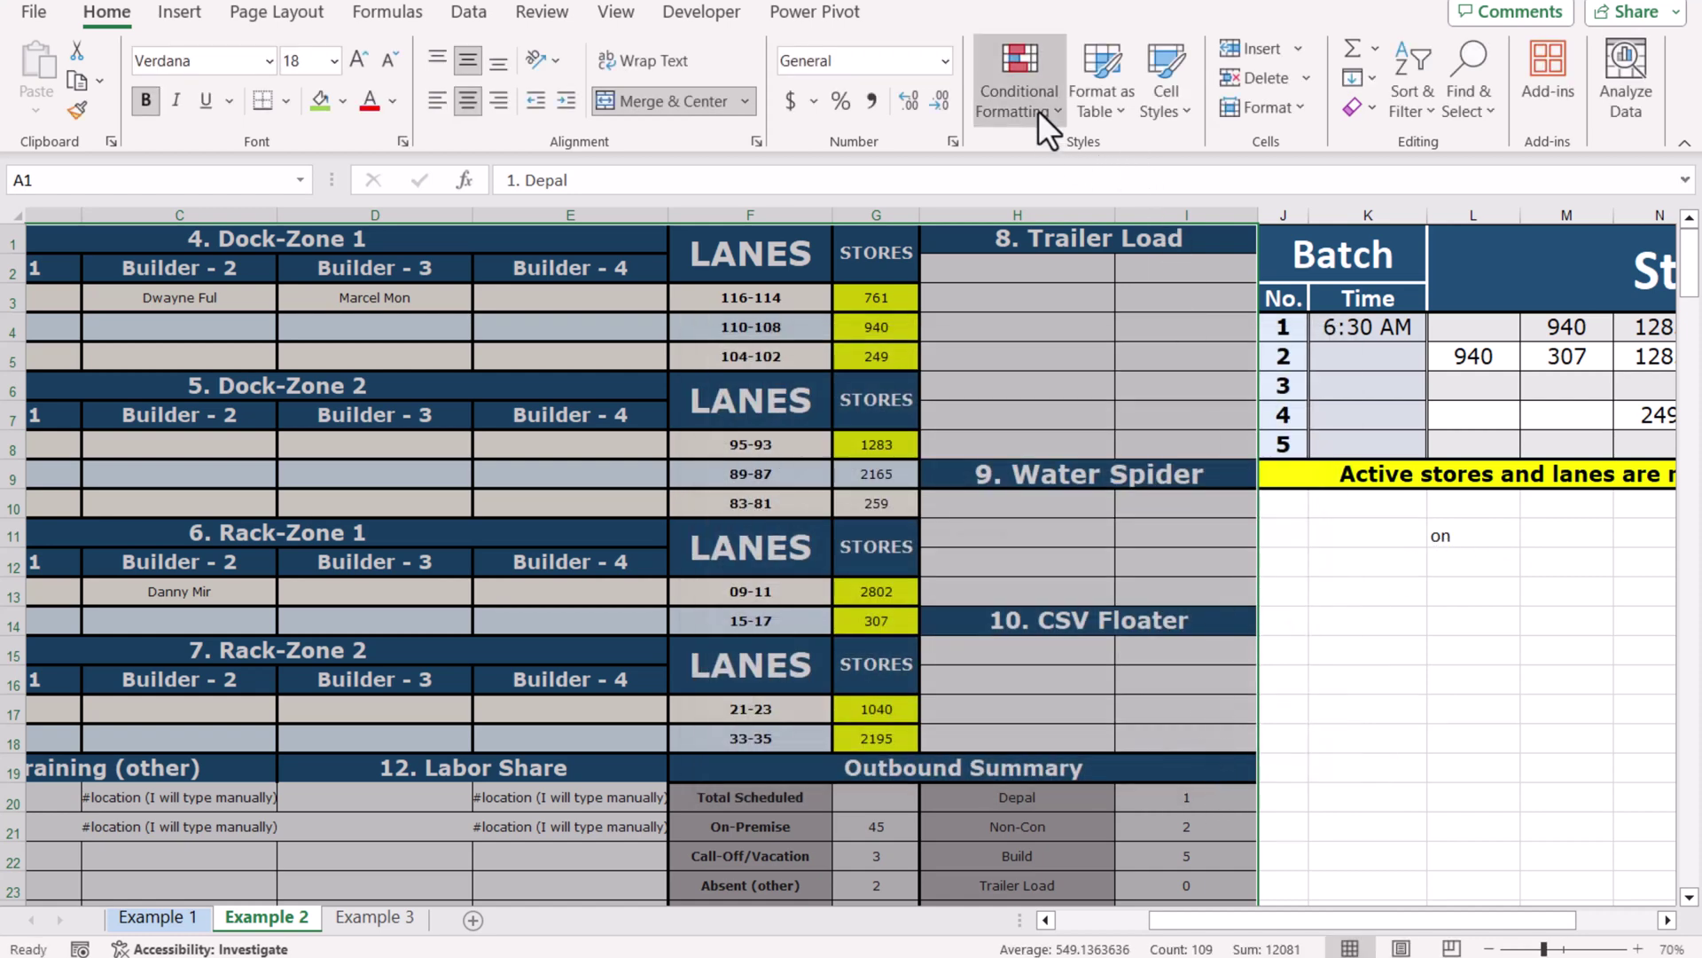
left_click(1046, 489)
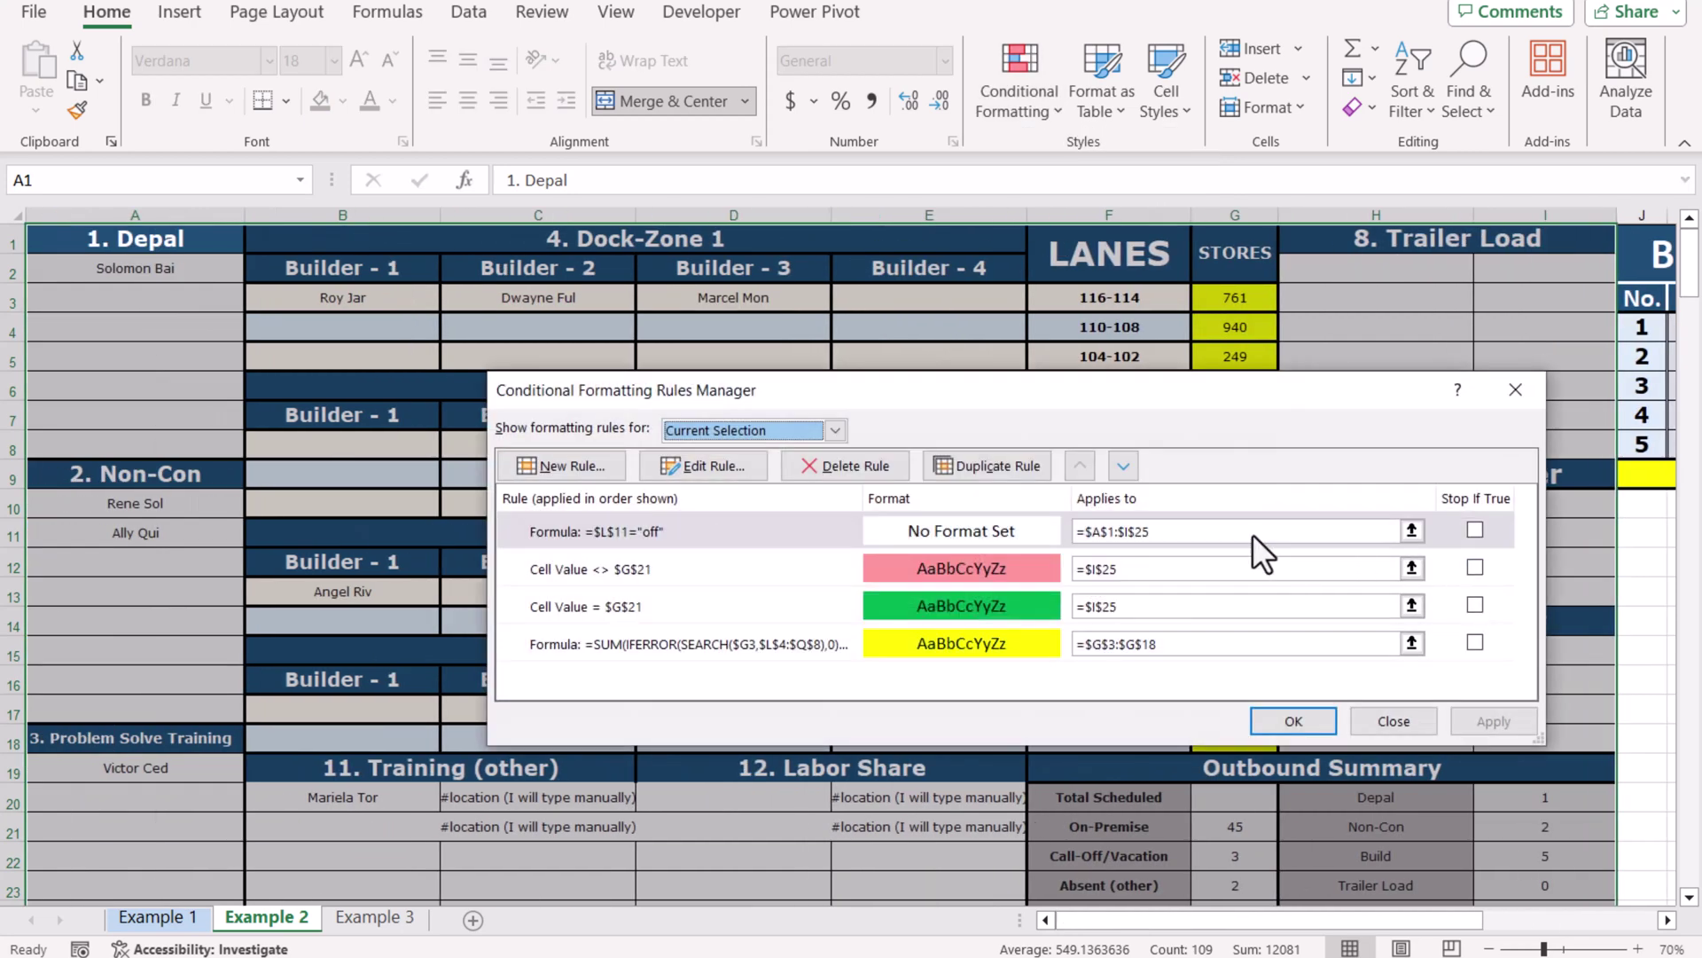
left_click(1474, 529)
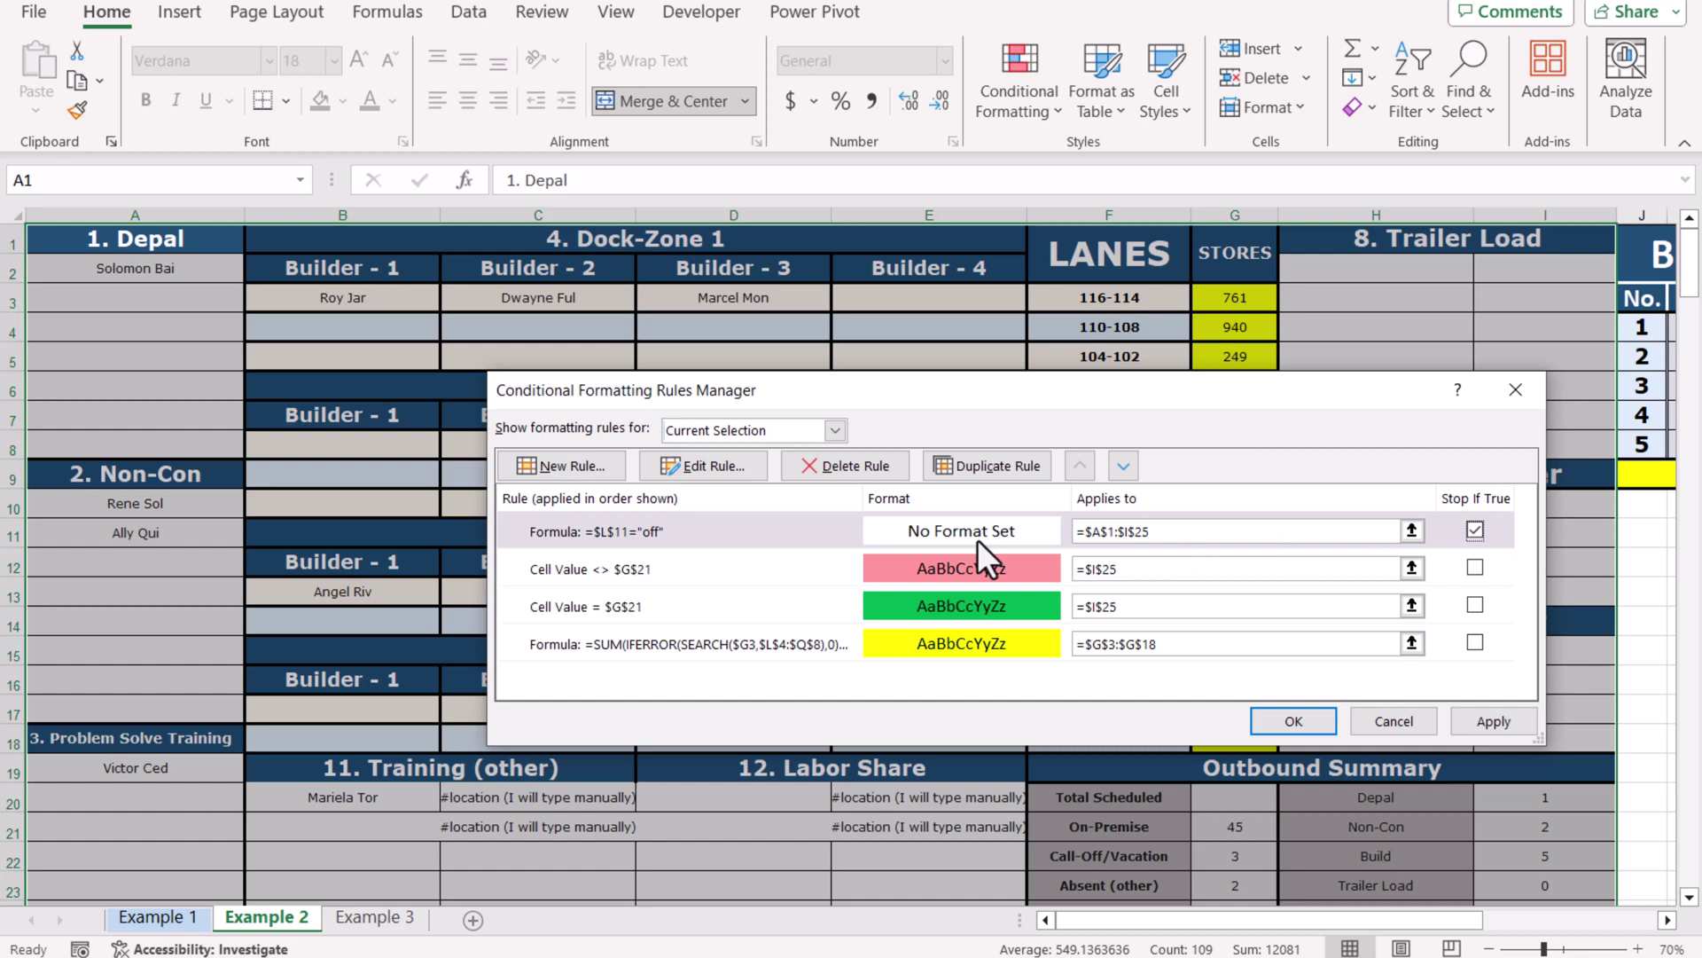
- Confirm the rules, test L11 off then on, and move to the Example 3 sheet
left_click(1295, 720)
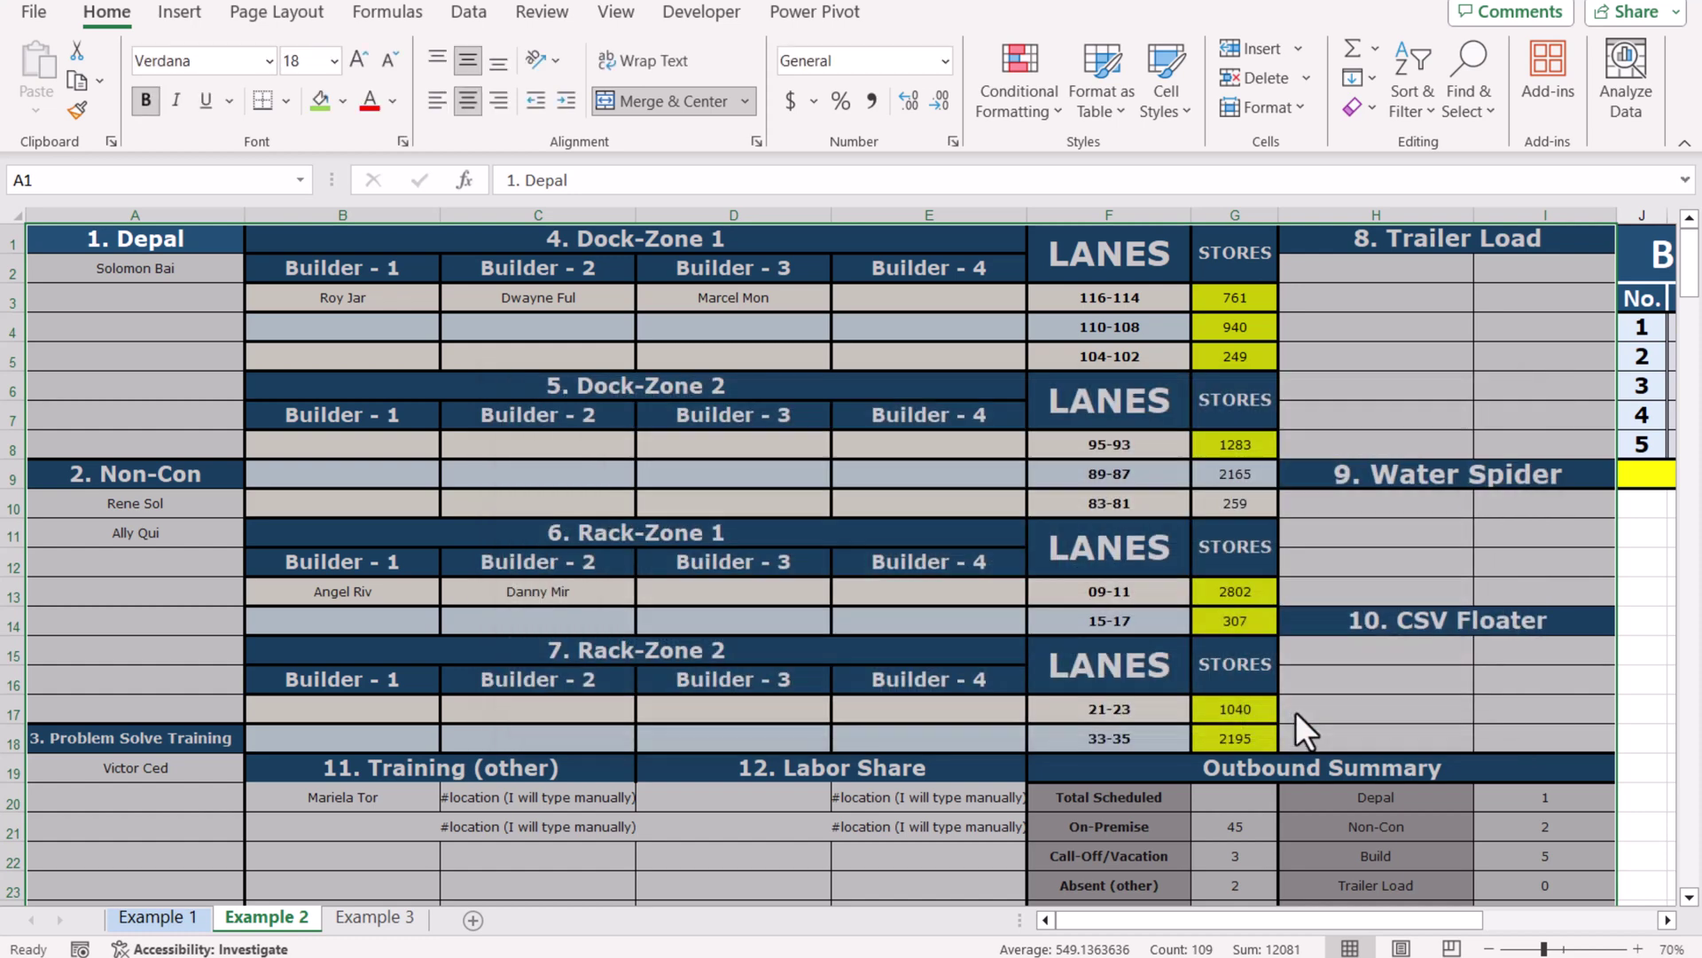
left_click_drag(1476, 920, 1574, 922)
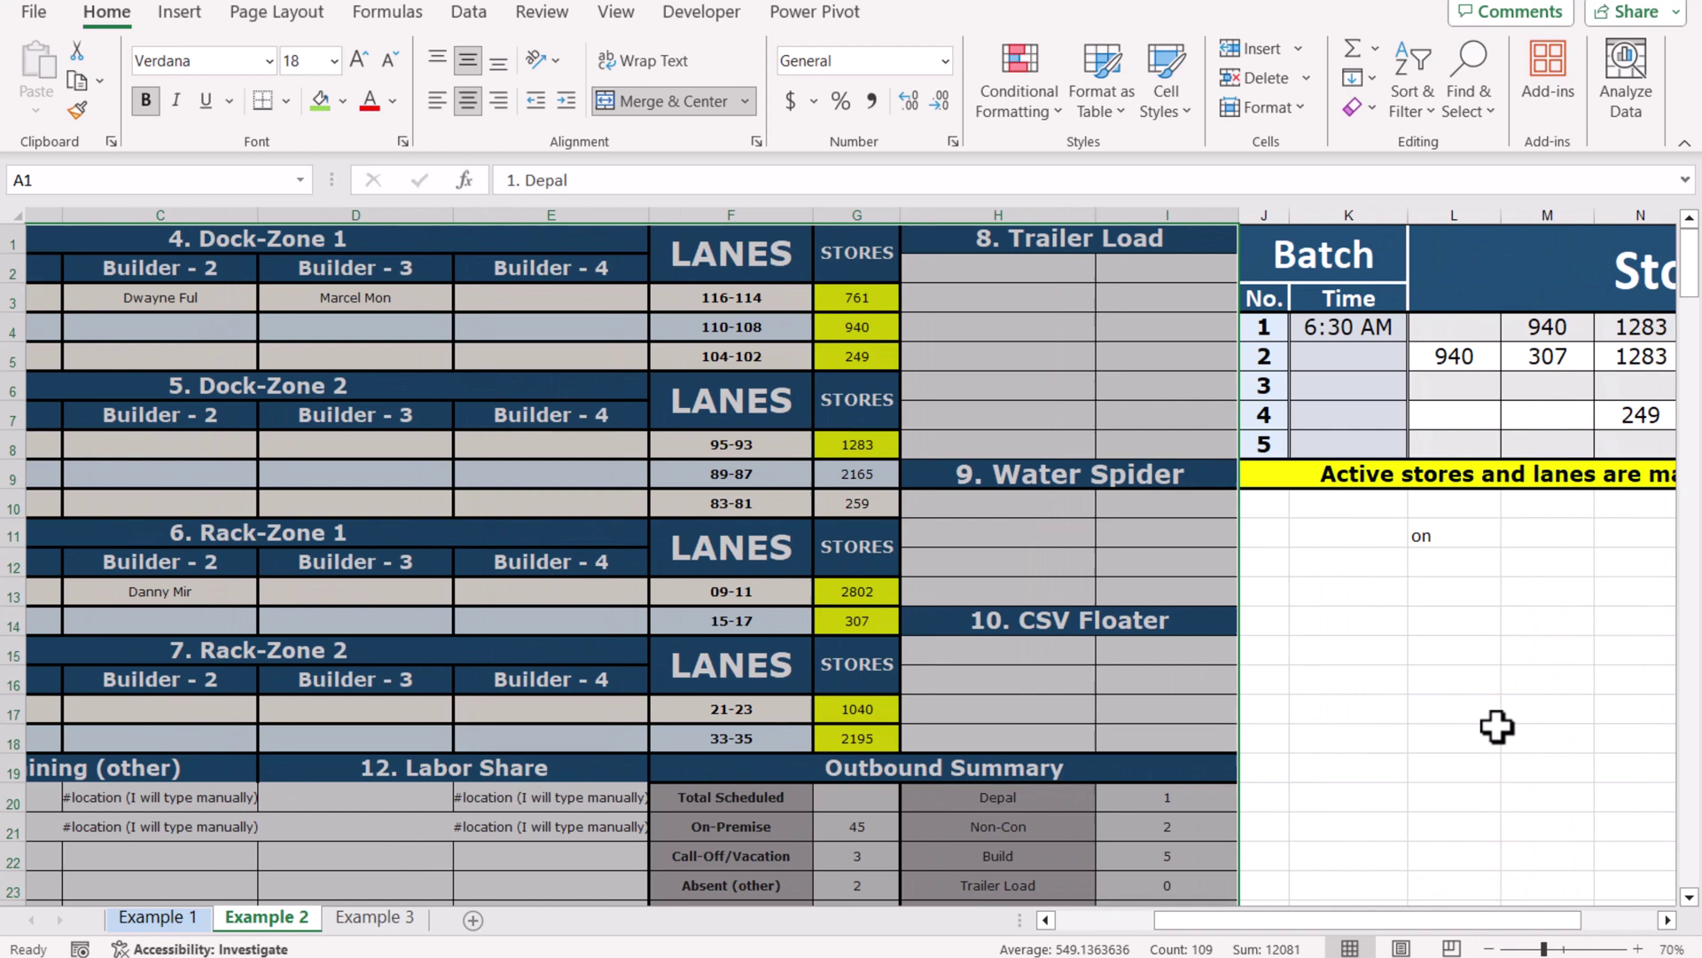
left_click(1458, 537)
left_click(1511, 536)
left_click(1490, 581)
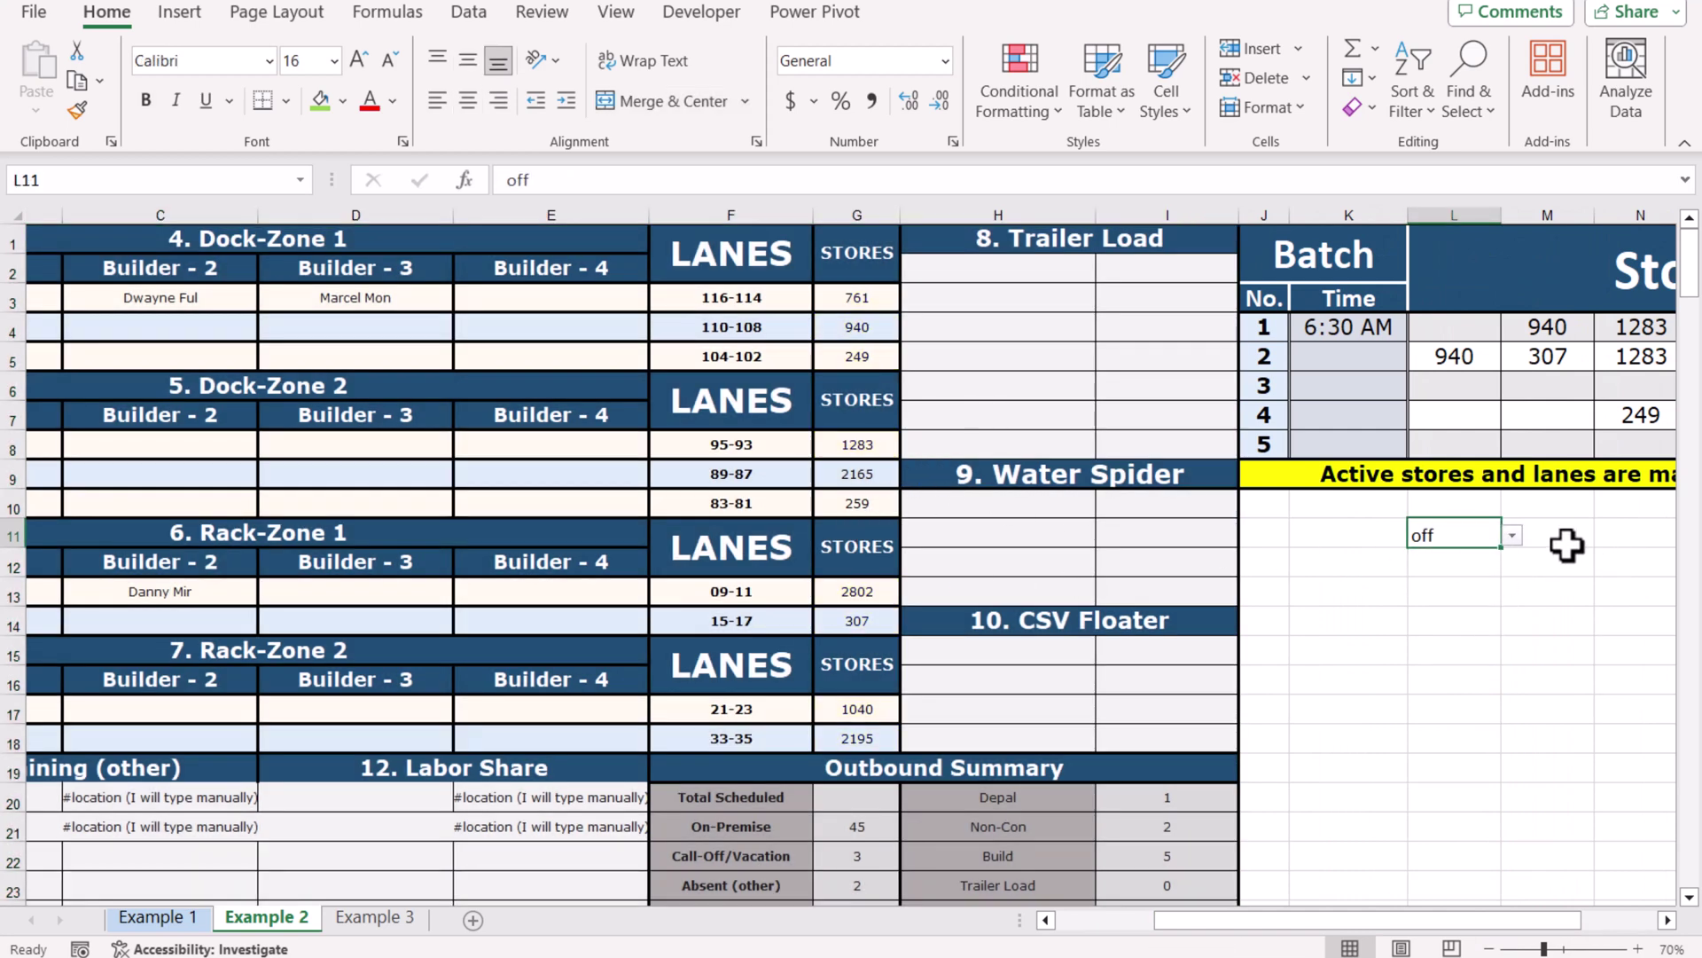
left_click(1512, 536)
left_click(1491, 561)
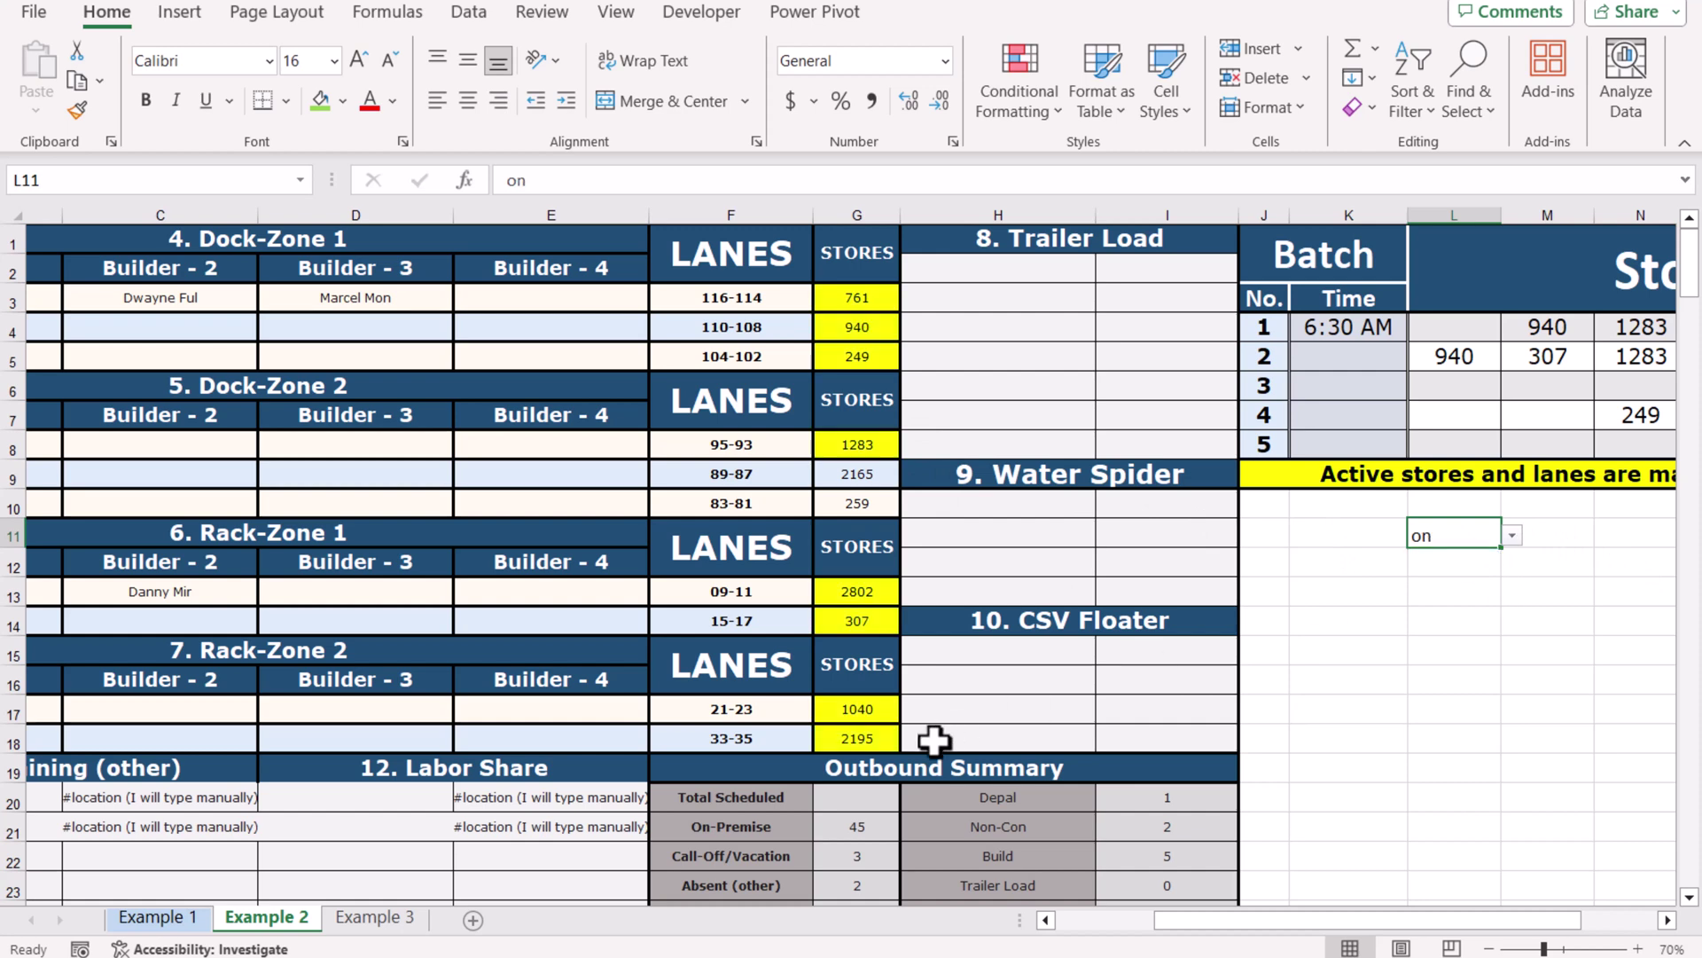
left_click(375, 917)
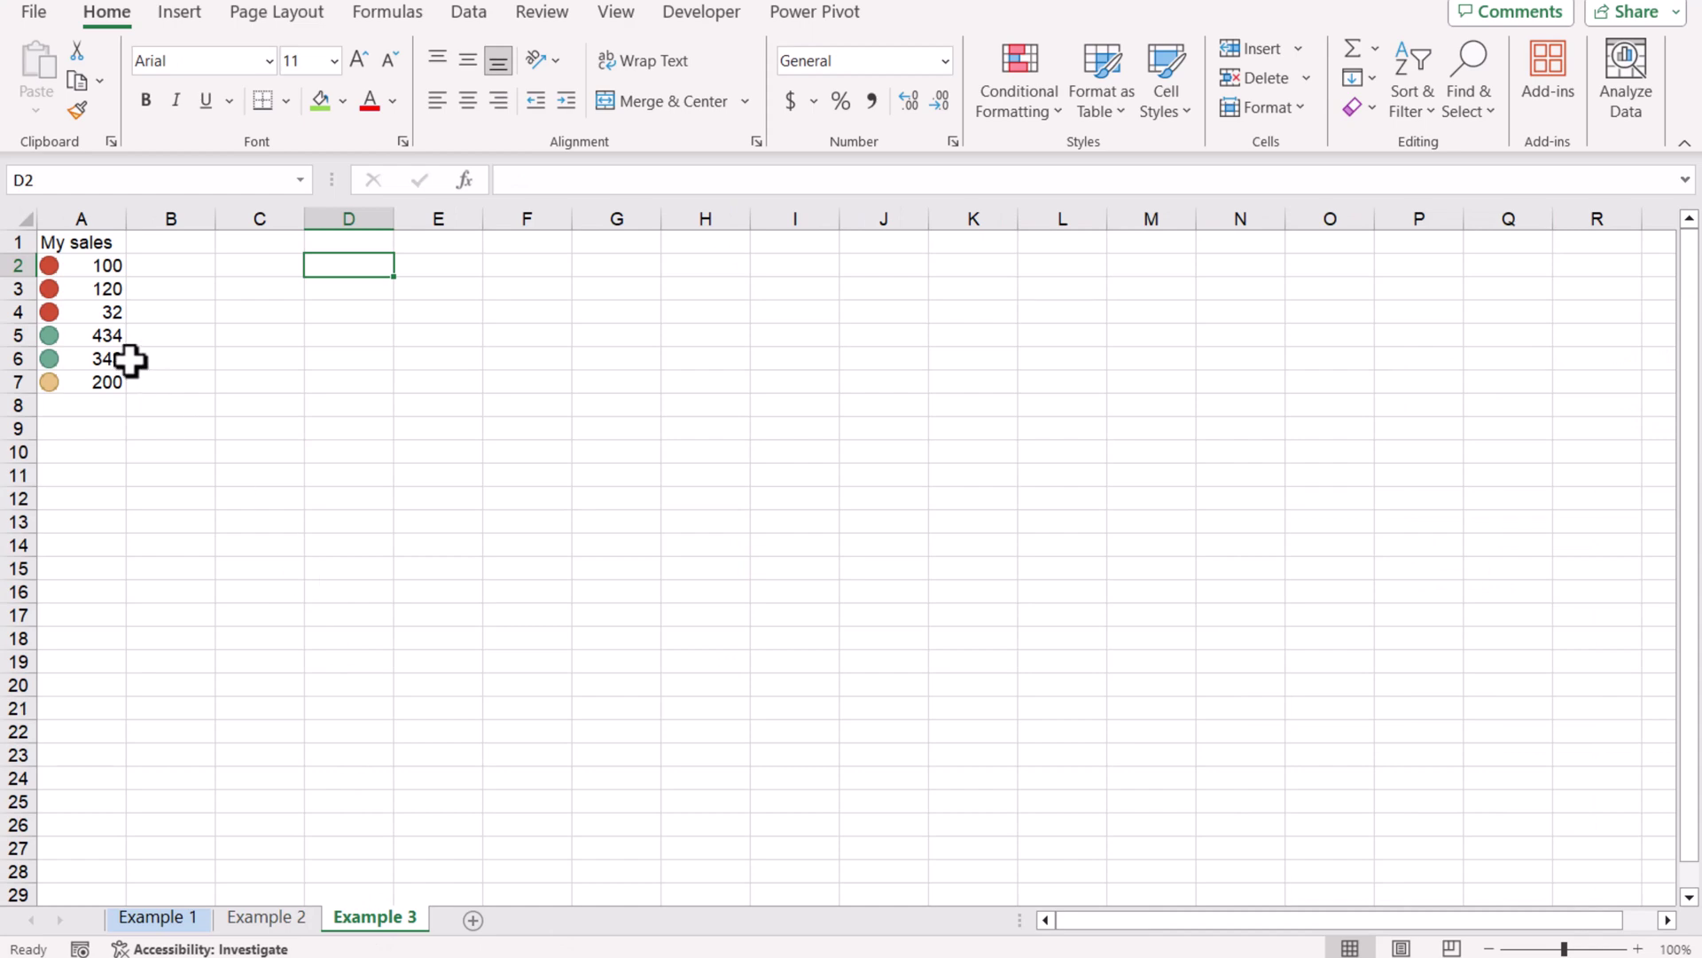
- Copy the L11 switch from Example 2 into F1 on Example 3, then select A1:A7
left_click(270, 916)
key("ctrl+c")
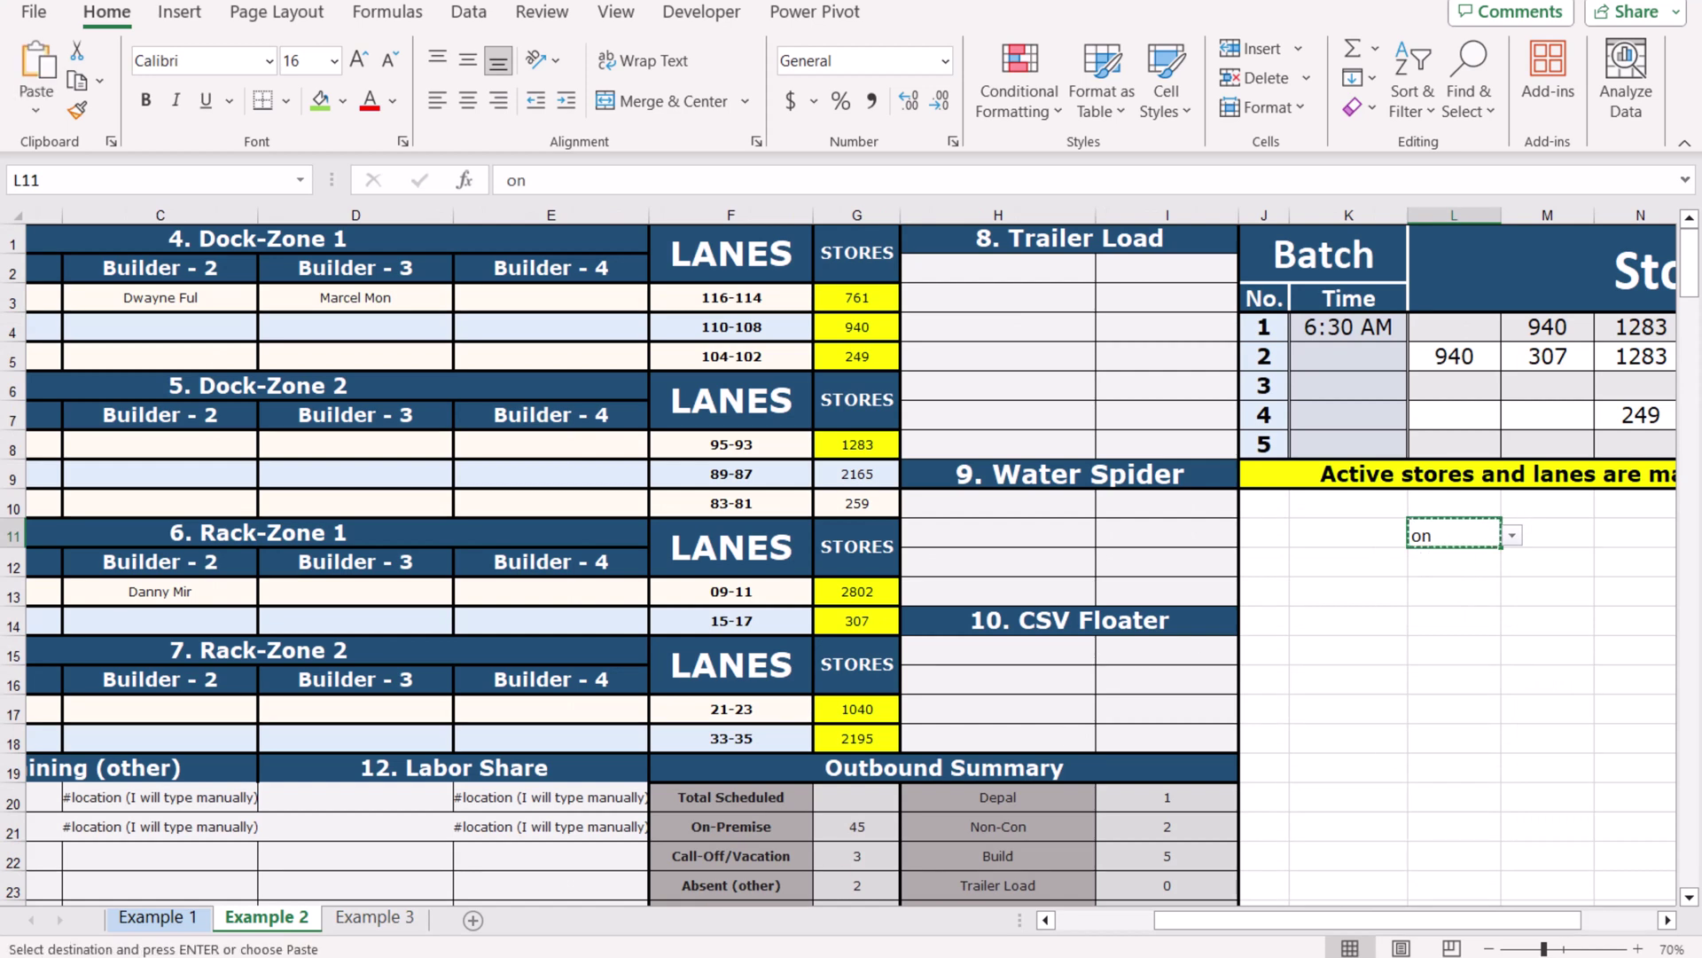
key("ctrl+Page_Down")
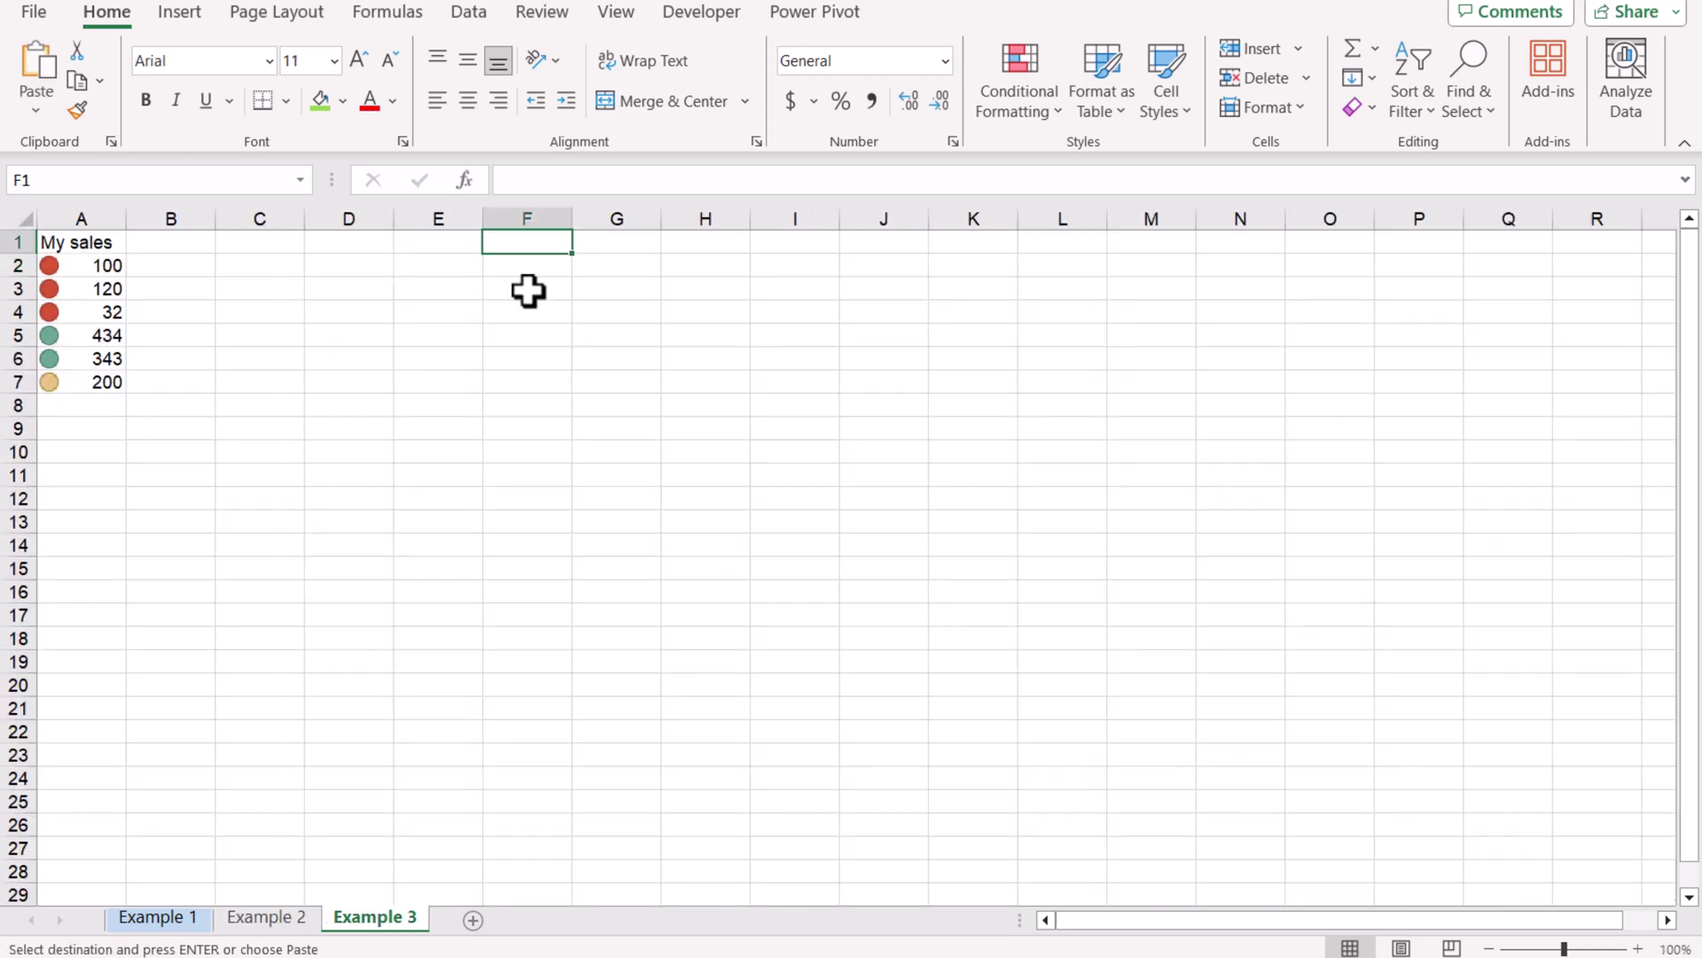
key("ctrl+v")
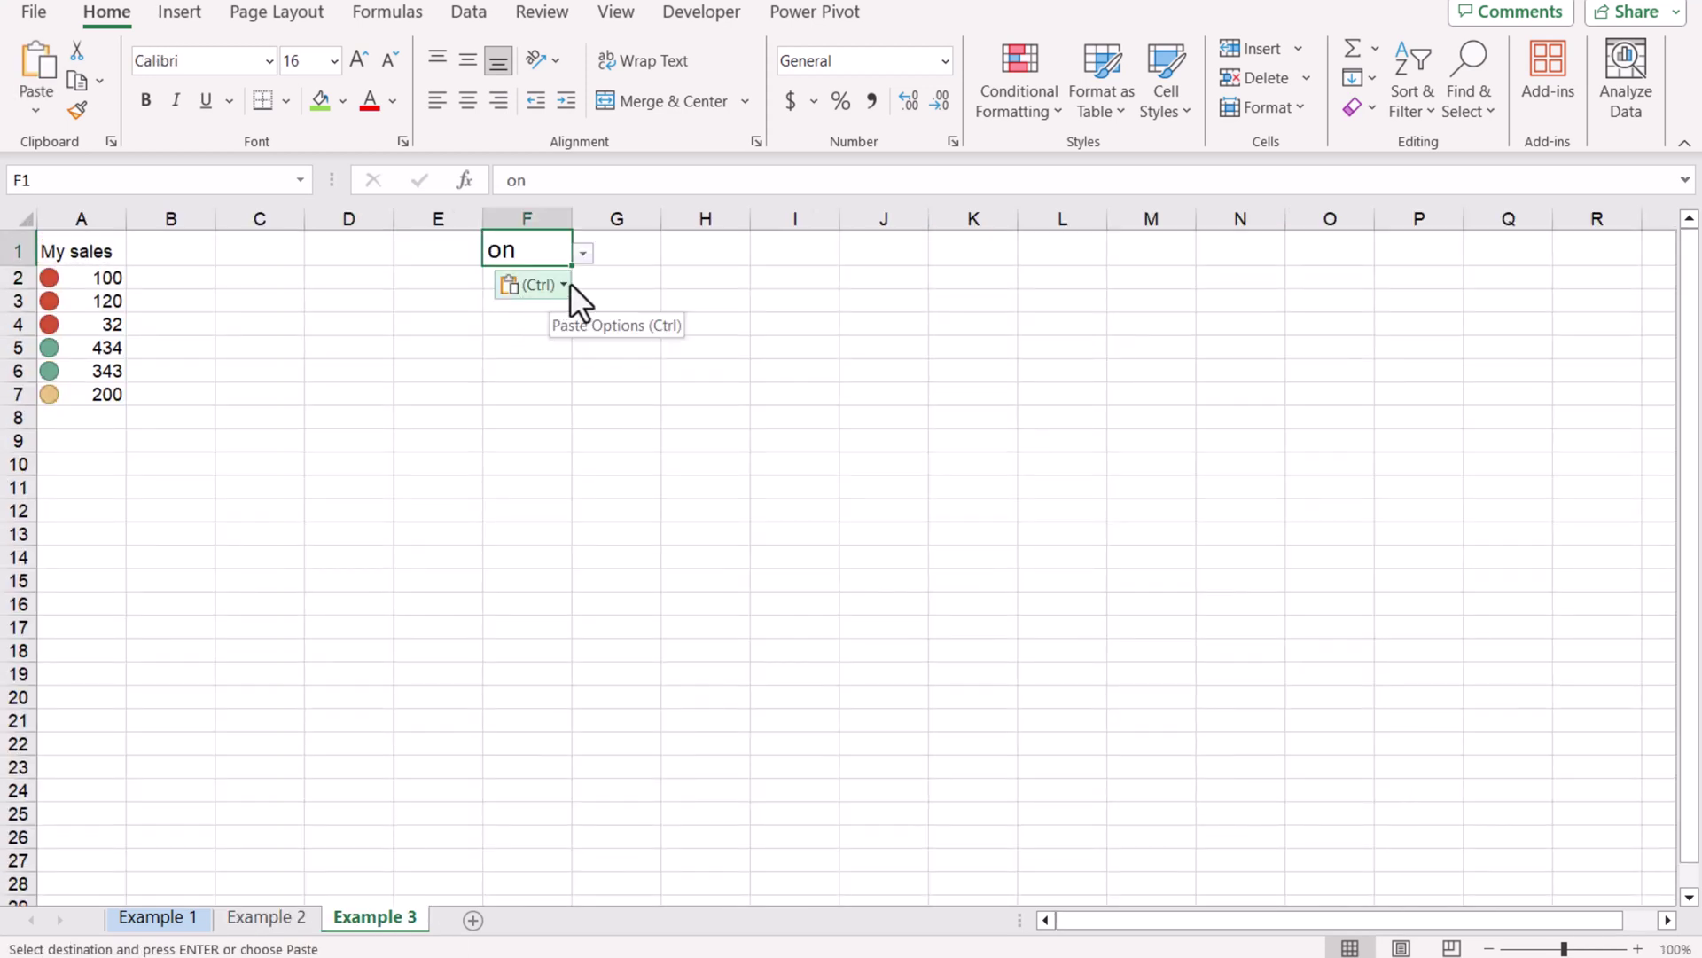
left_click(583, 254)
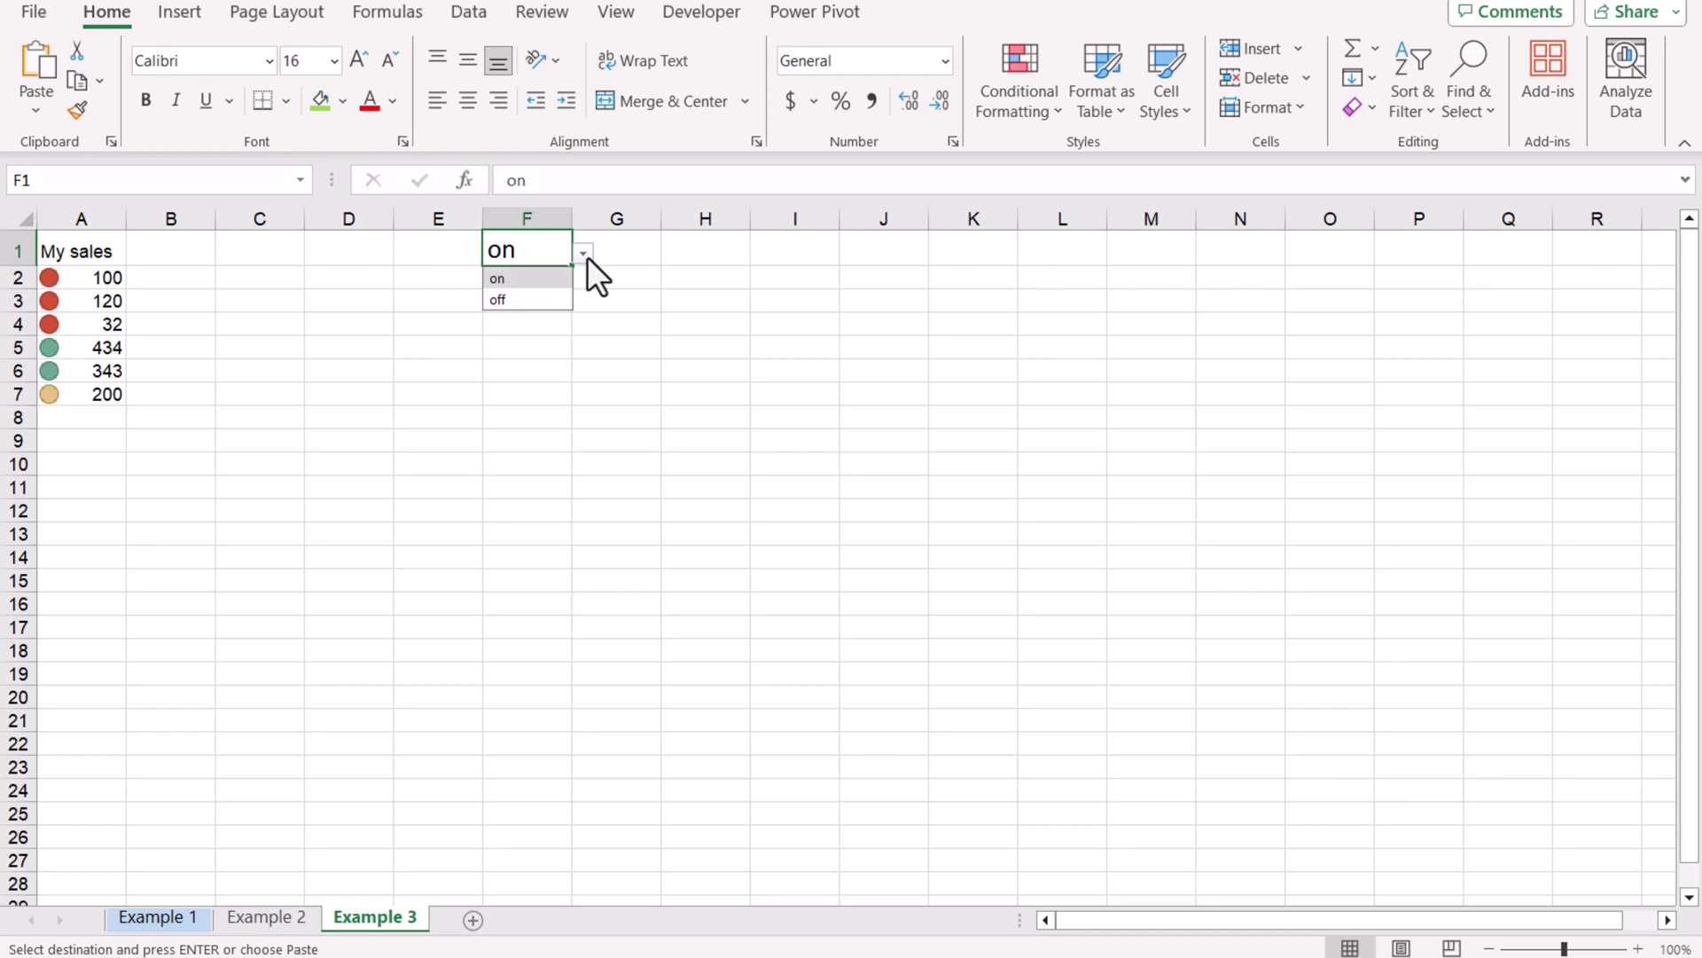
left_click_drag(88, 247, 78, 387)
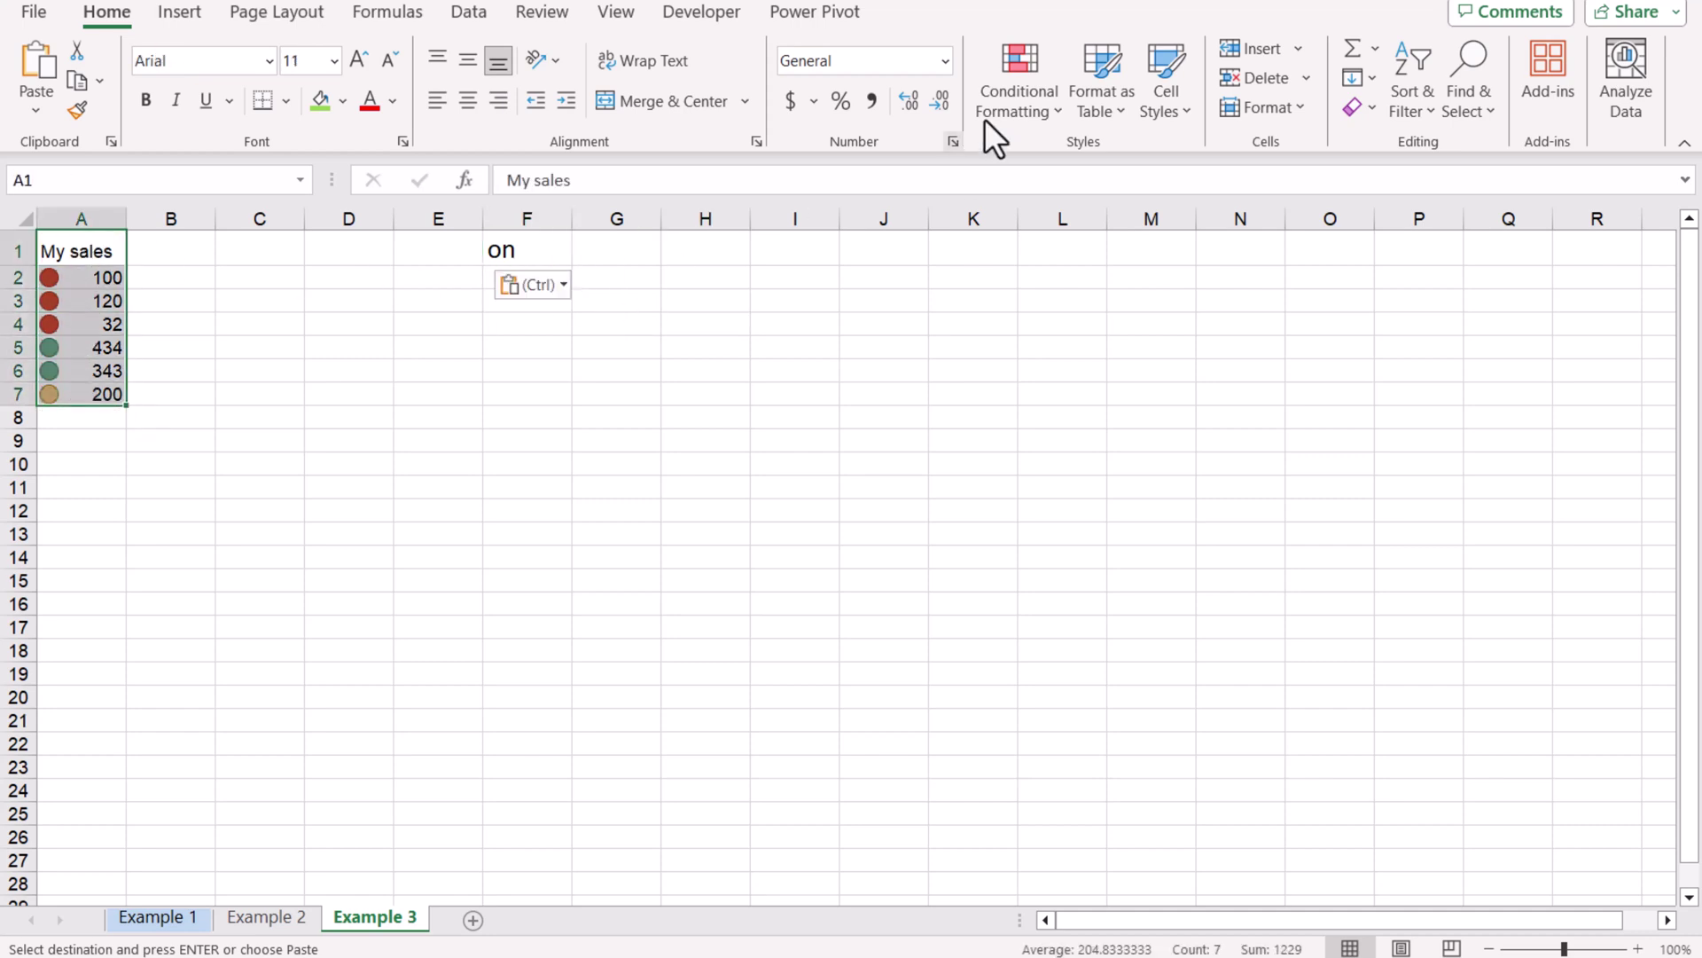
- Add a no-format formula rule =$F$1="off" to the My sales range A1:A7
left_click(1011, 96)
left_click(1055, 410)
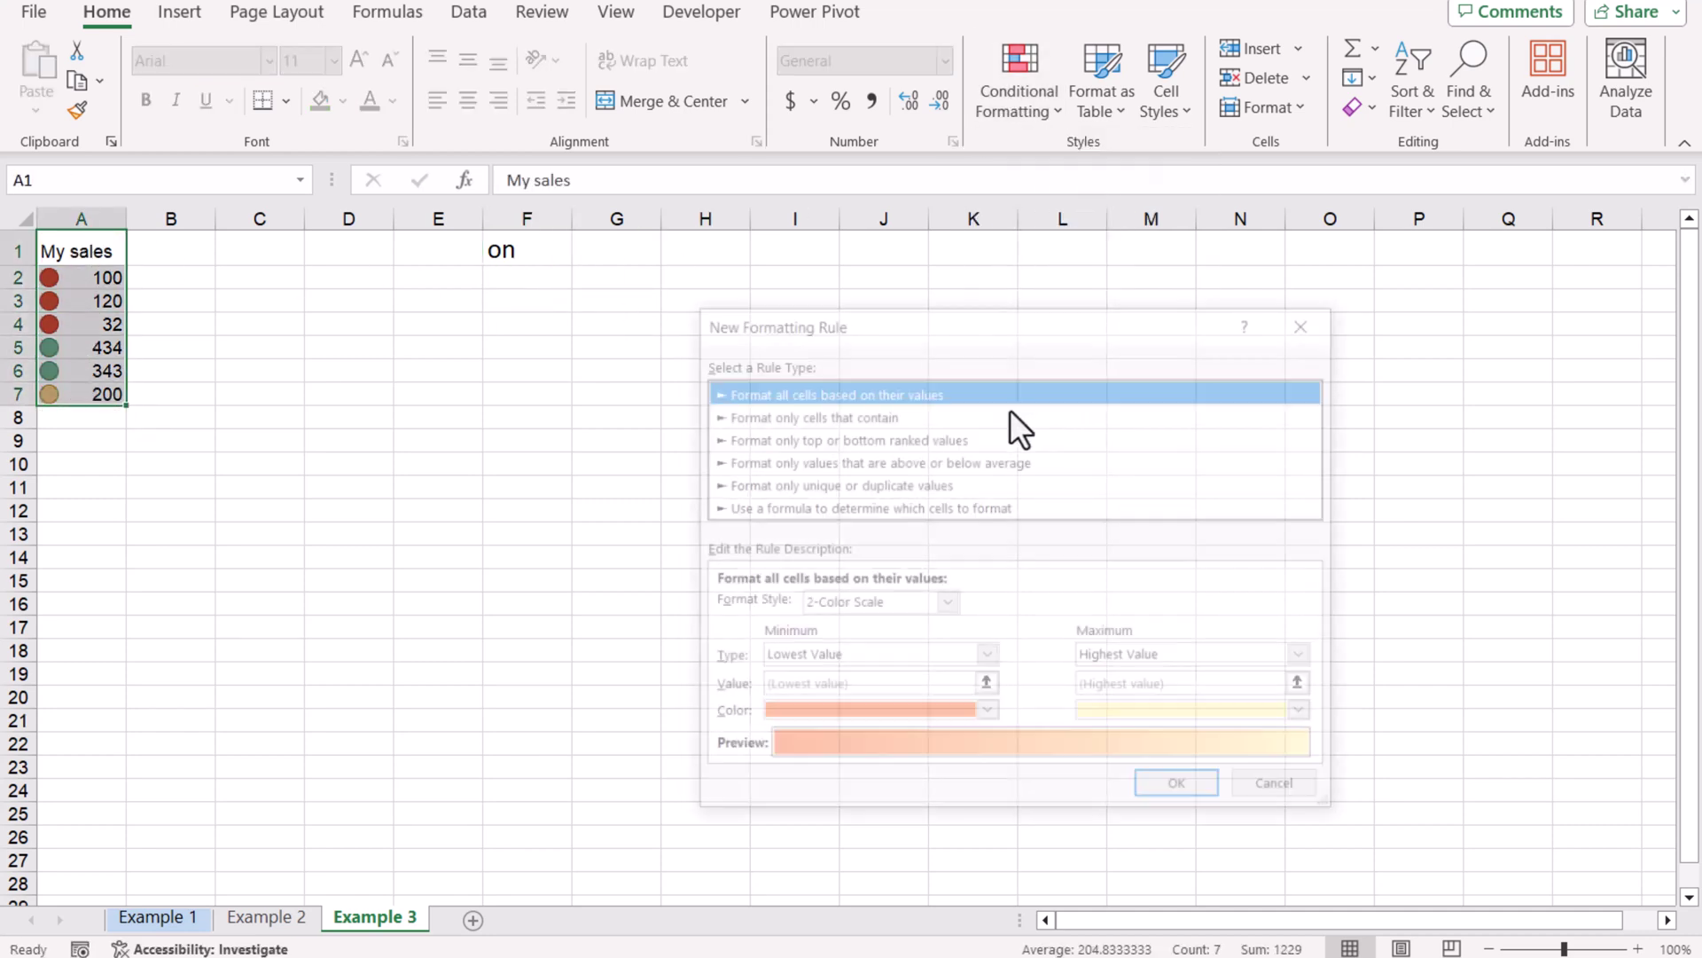
left_click(805, 507)
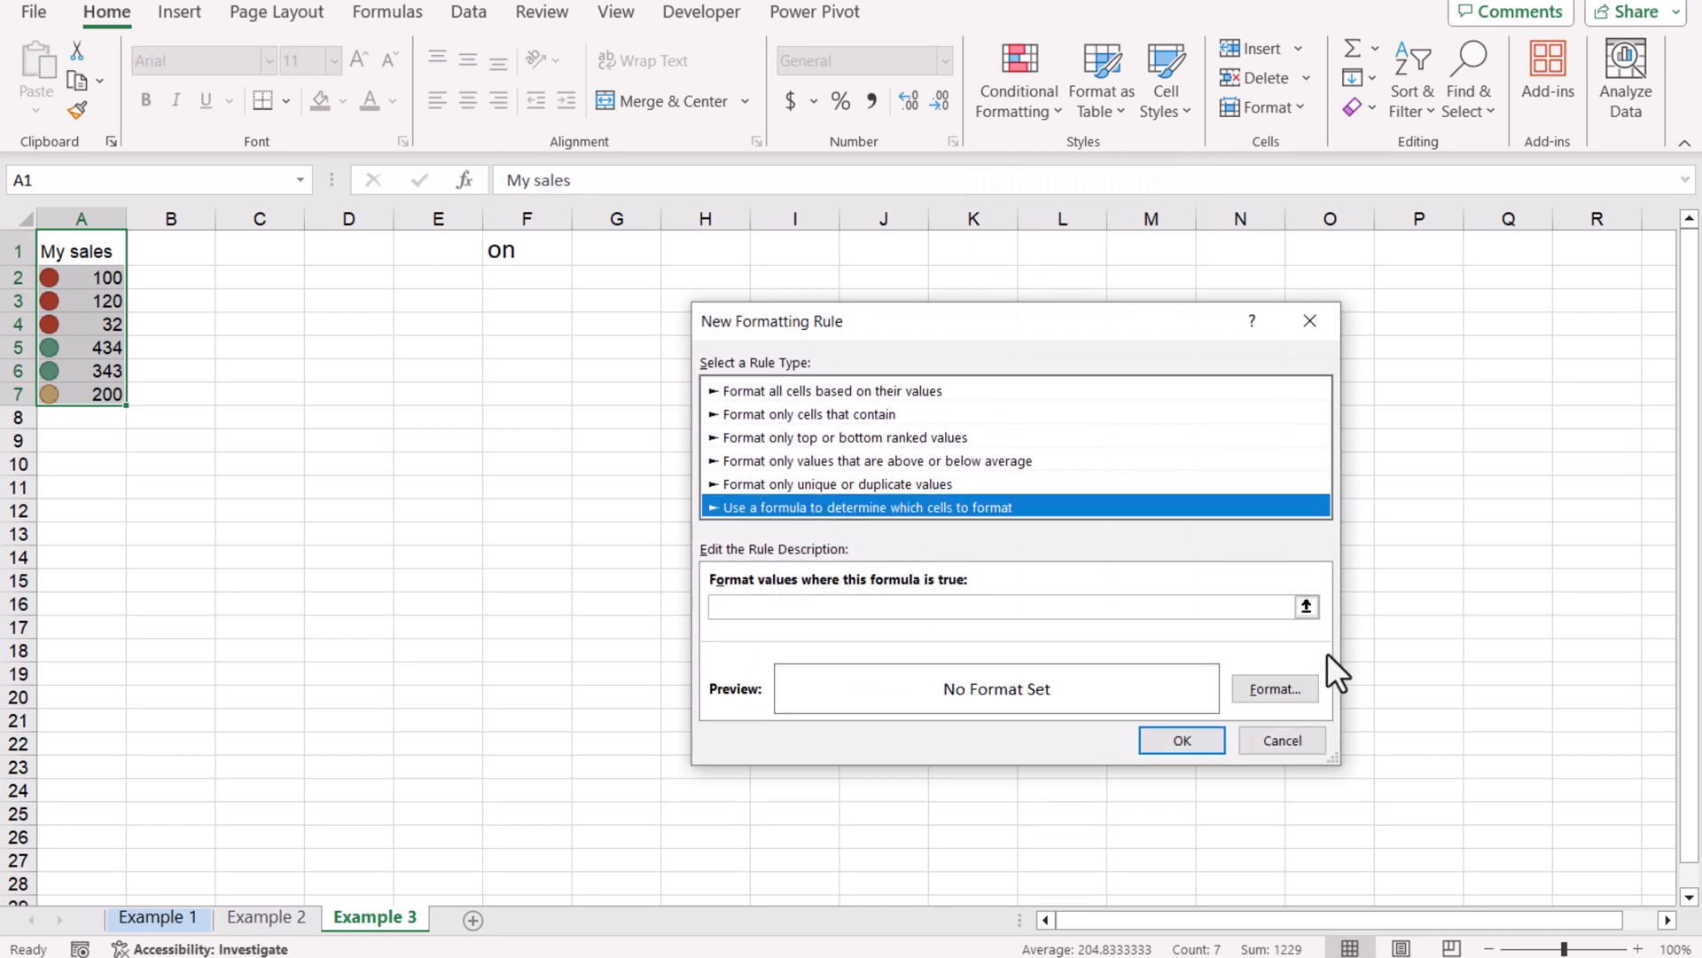
left_click(1119, 607)
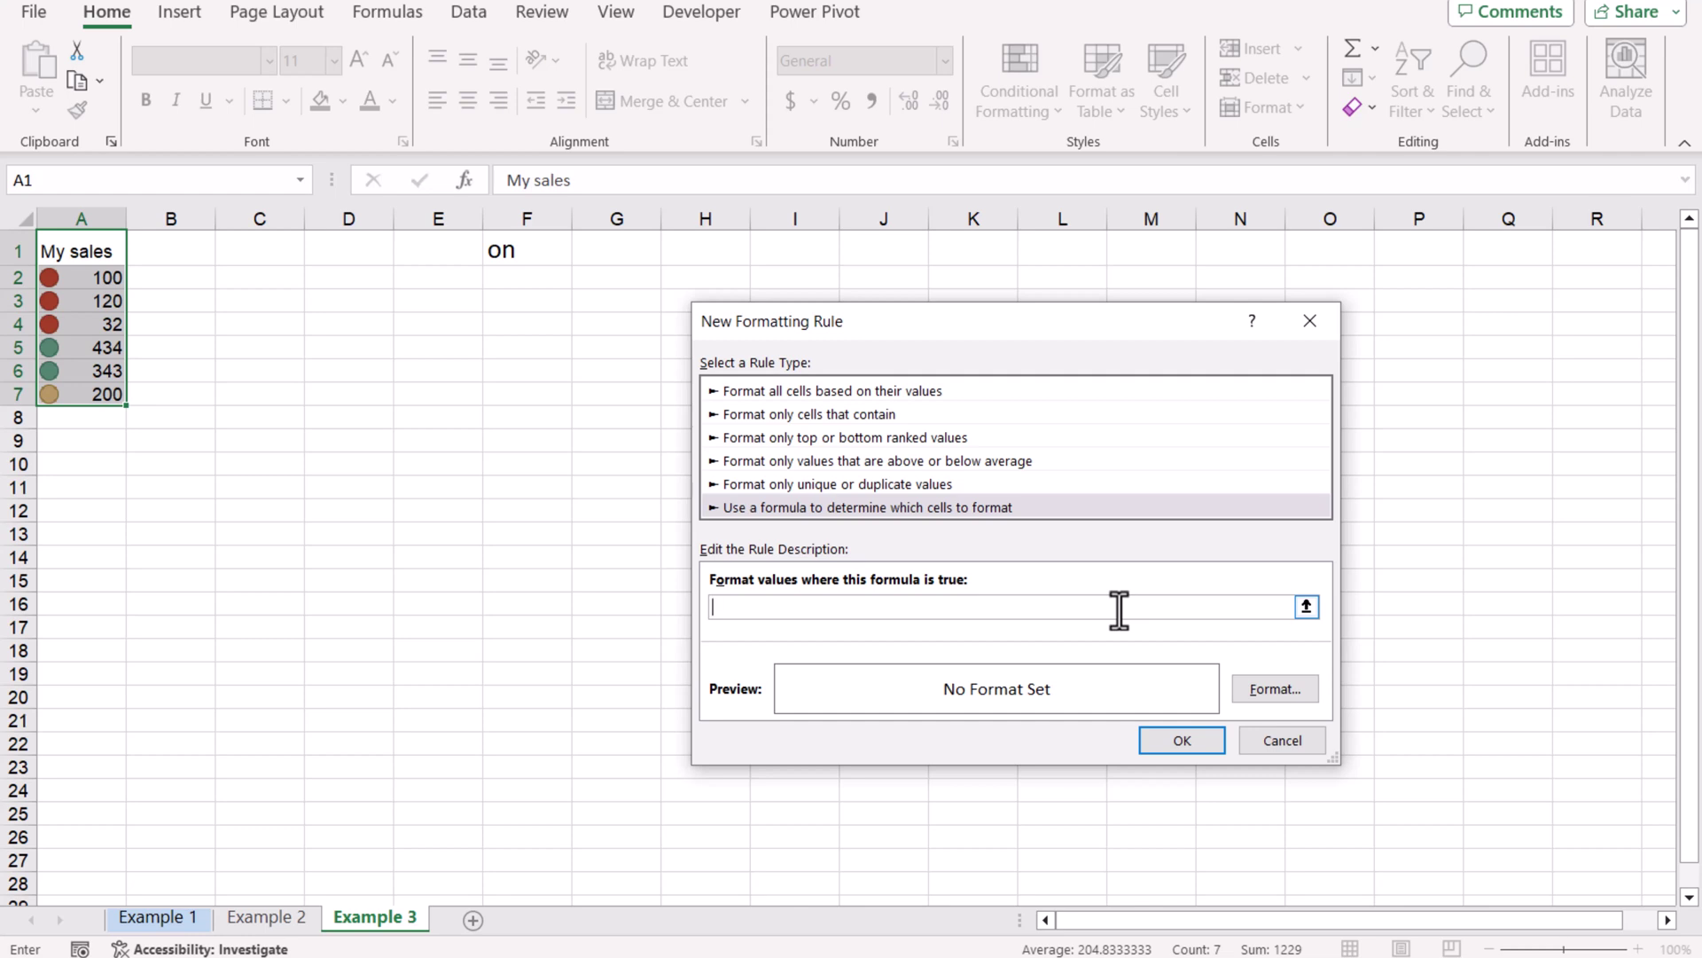
left_click(556, 248)
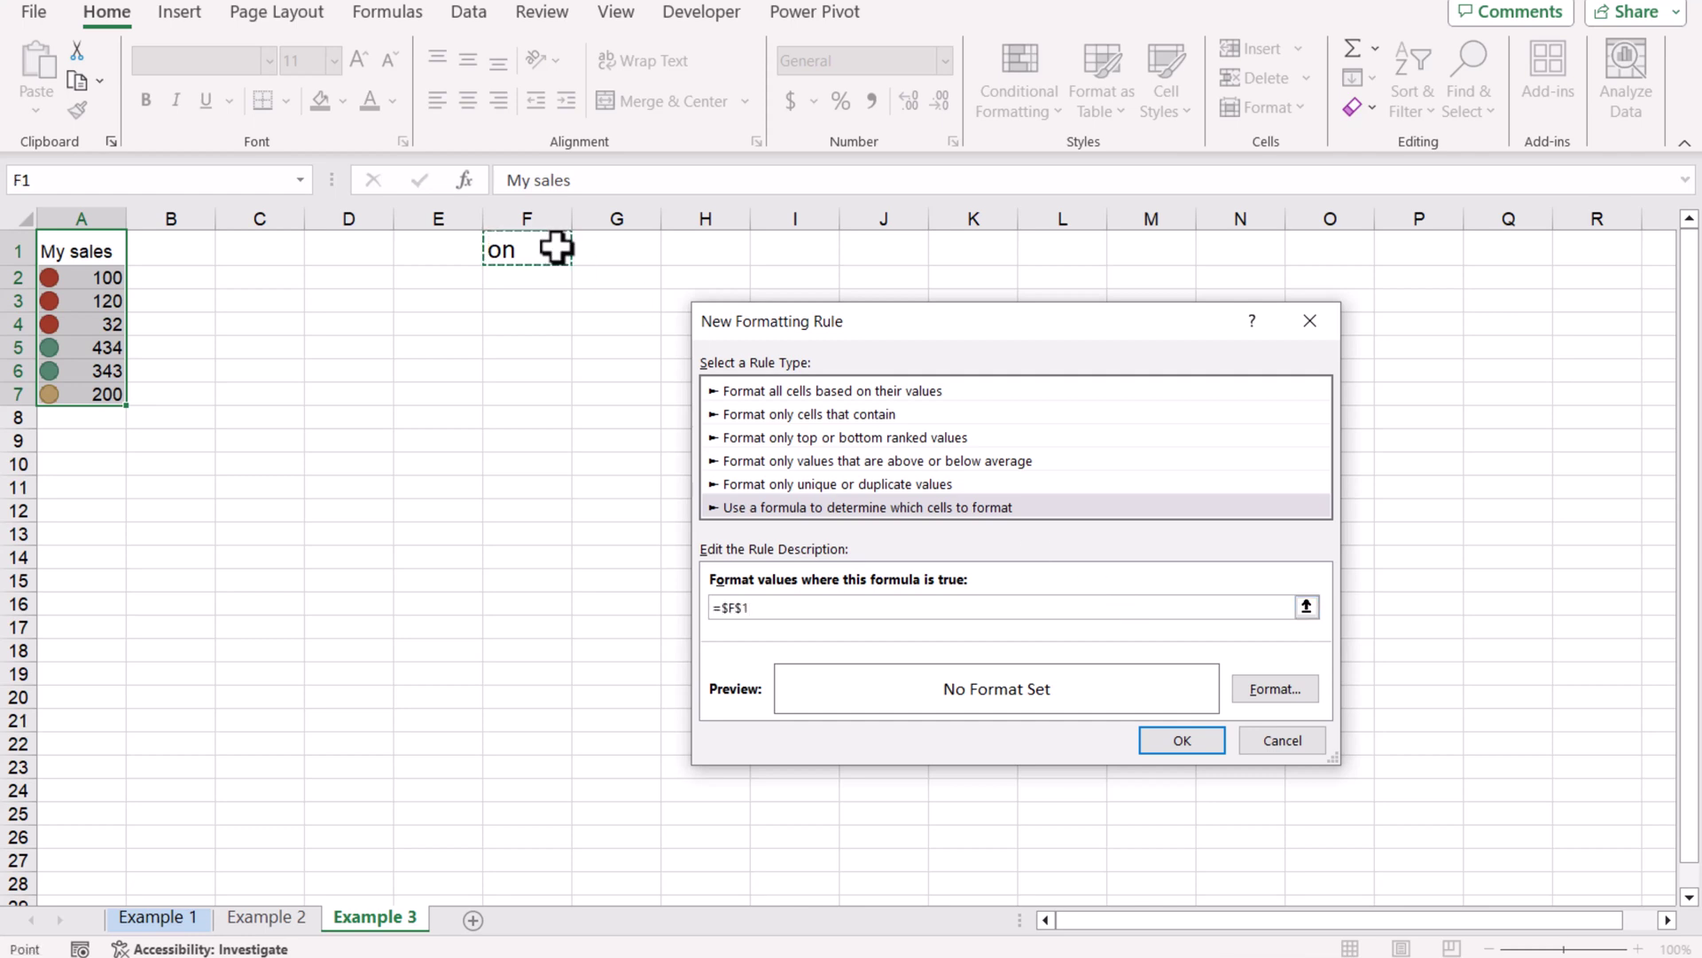
type("=\"off")
left_click(1165, 737)
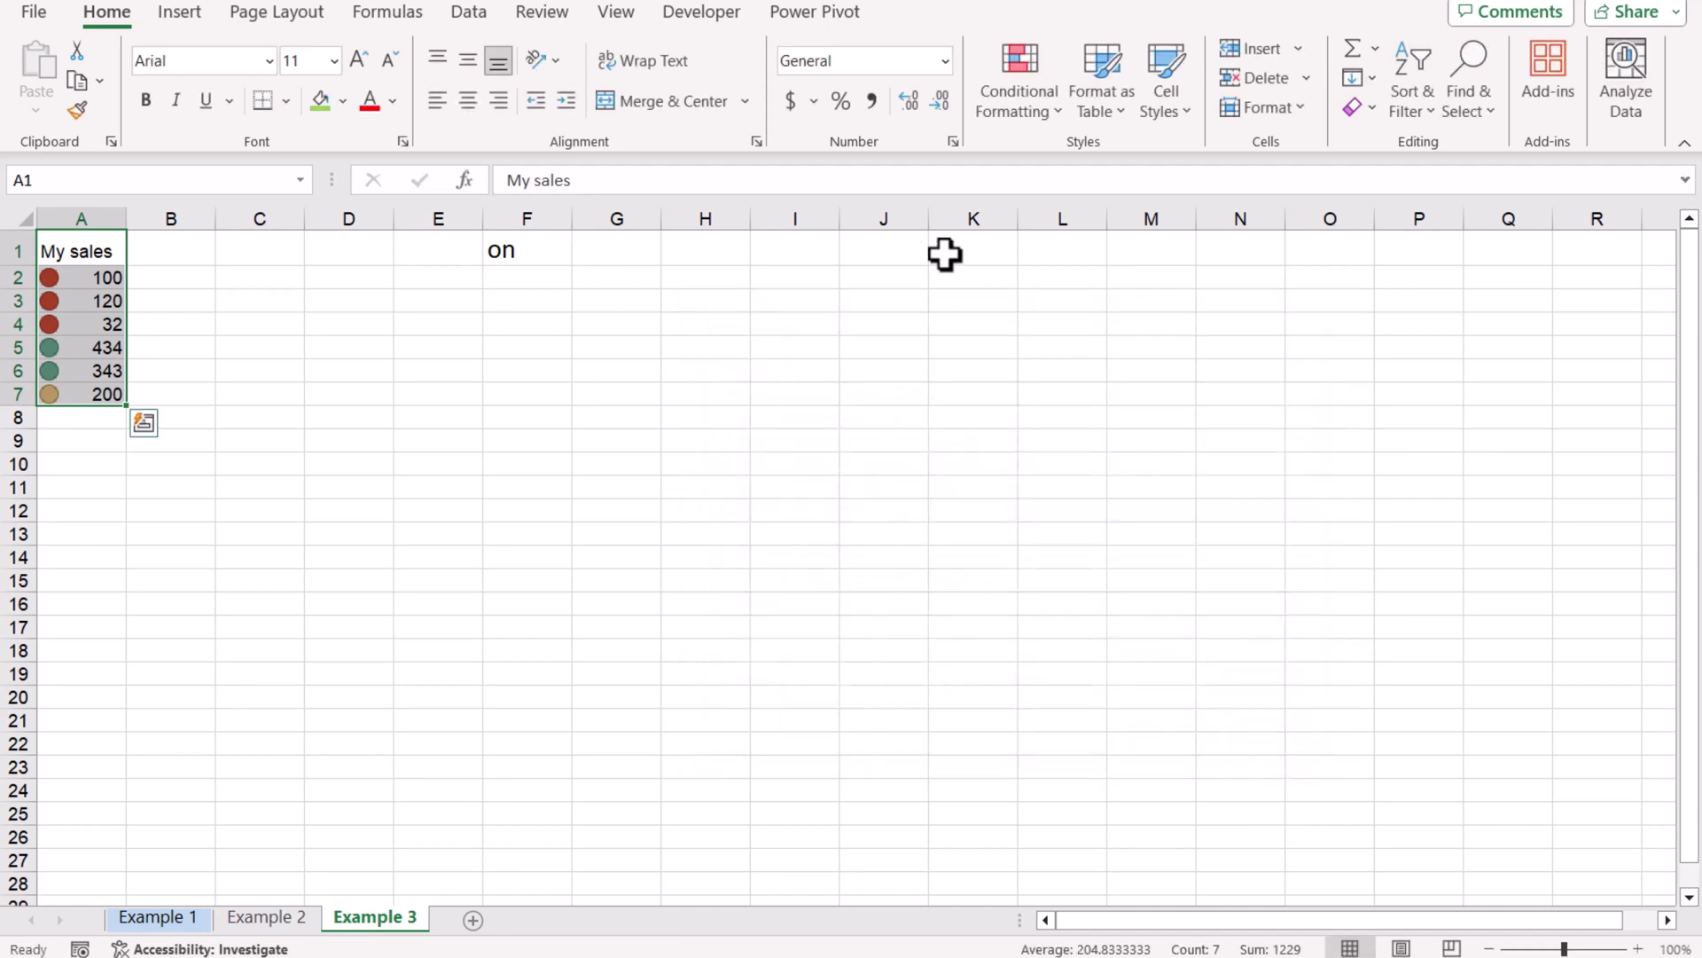
- Tick Stop If True on the =$F$1="off" rule in the Rules Manager
left_click(1009, 112)
left_click(1071, 483)
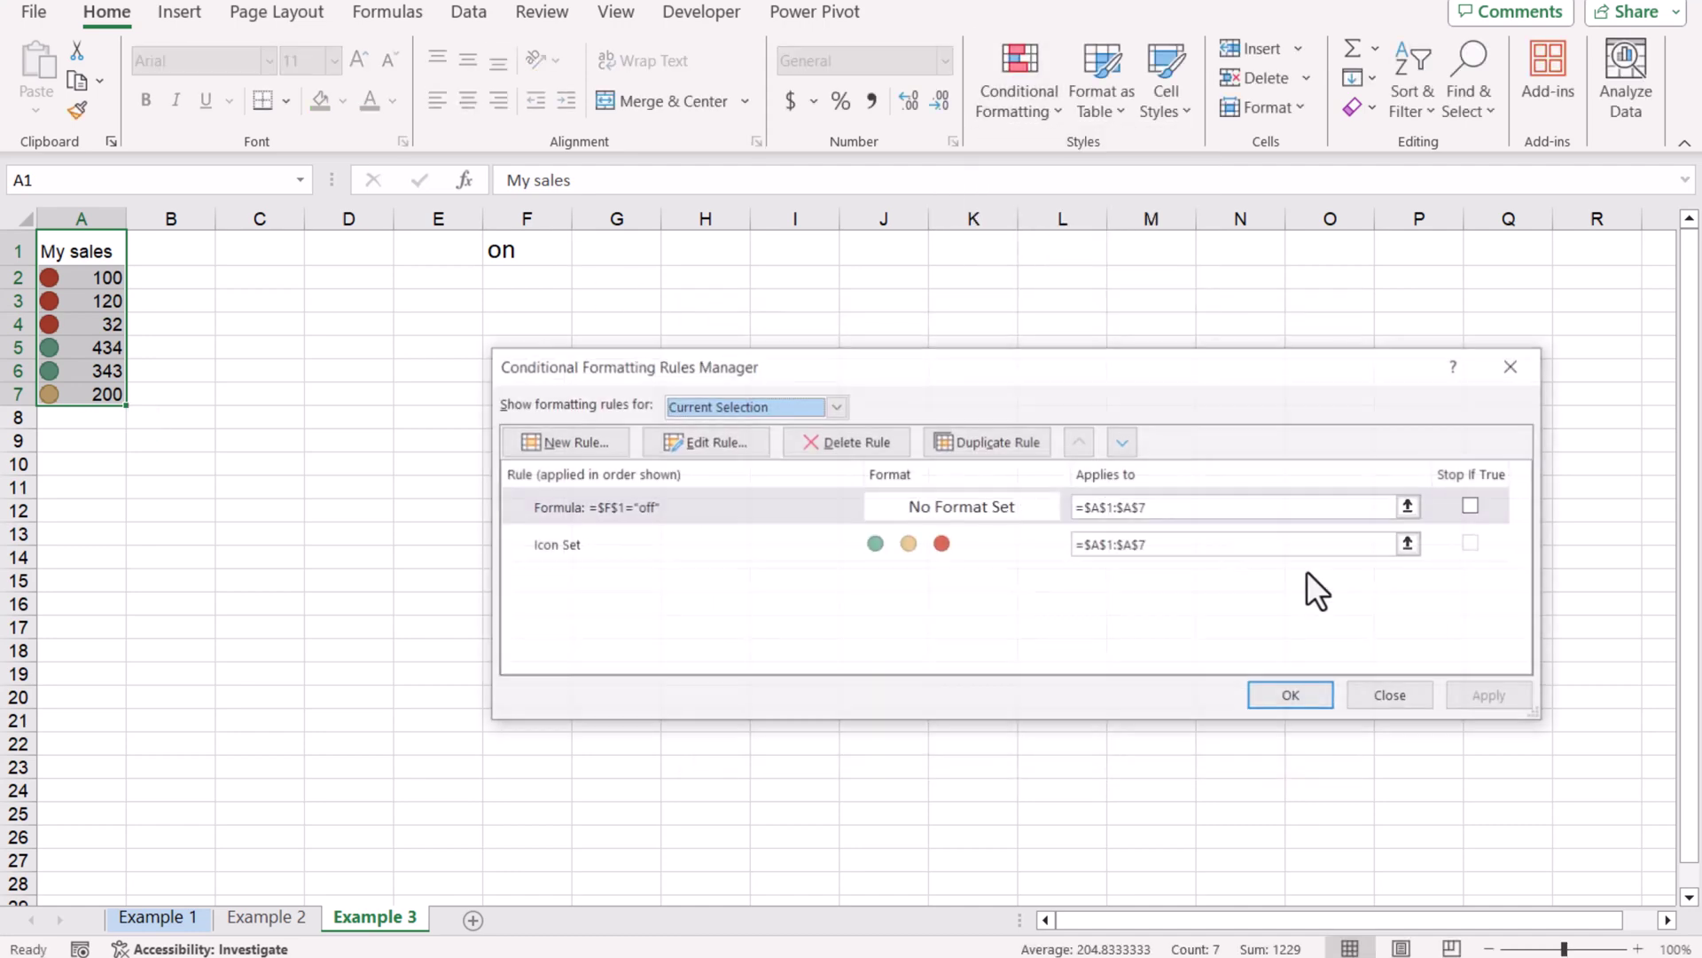
left_click(1475, 506)
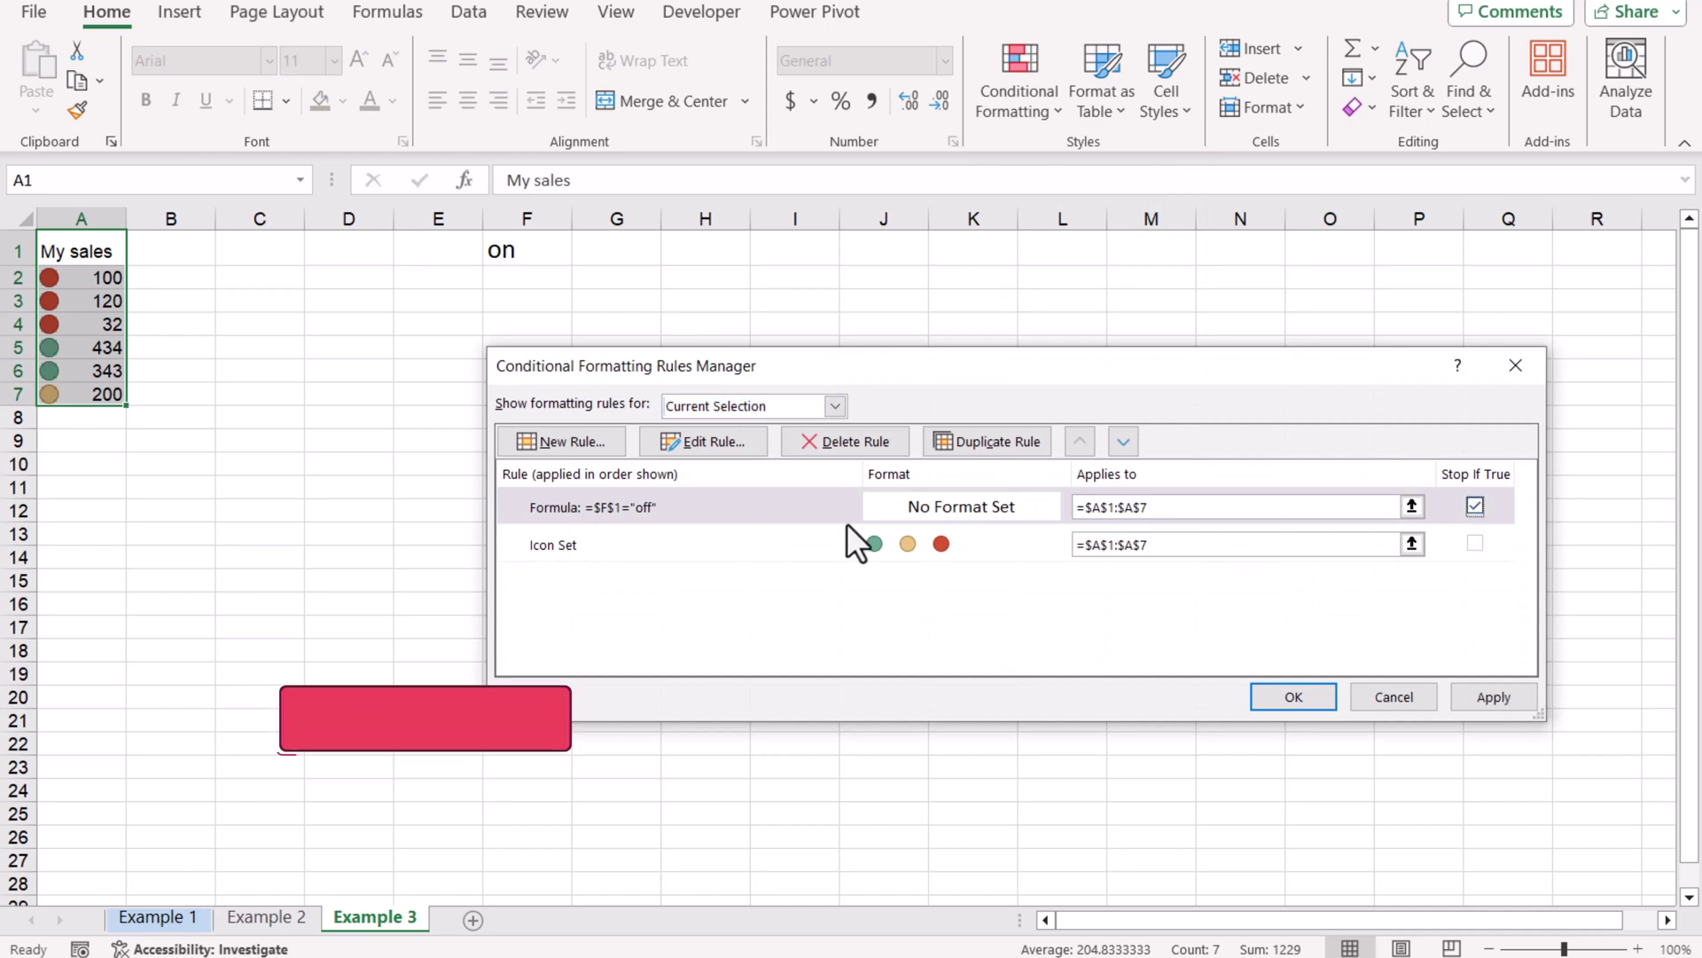
left_click(1319, 695)
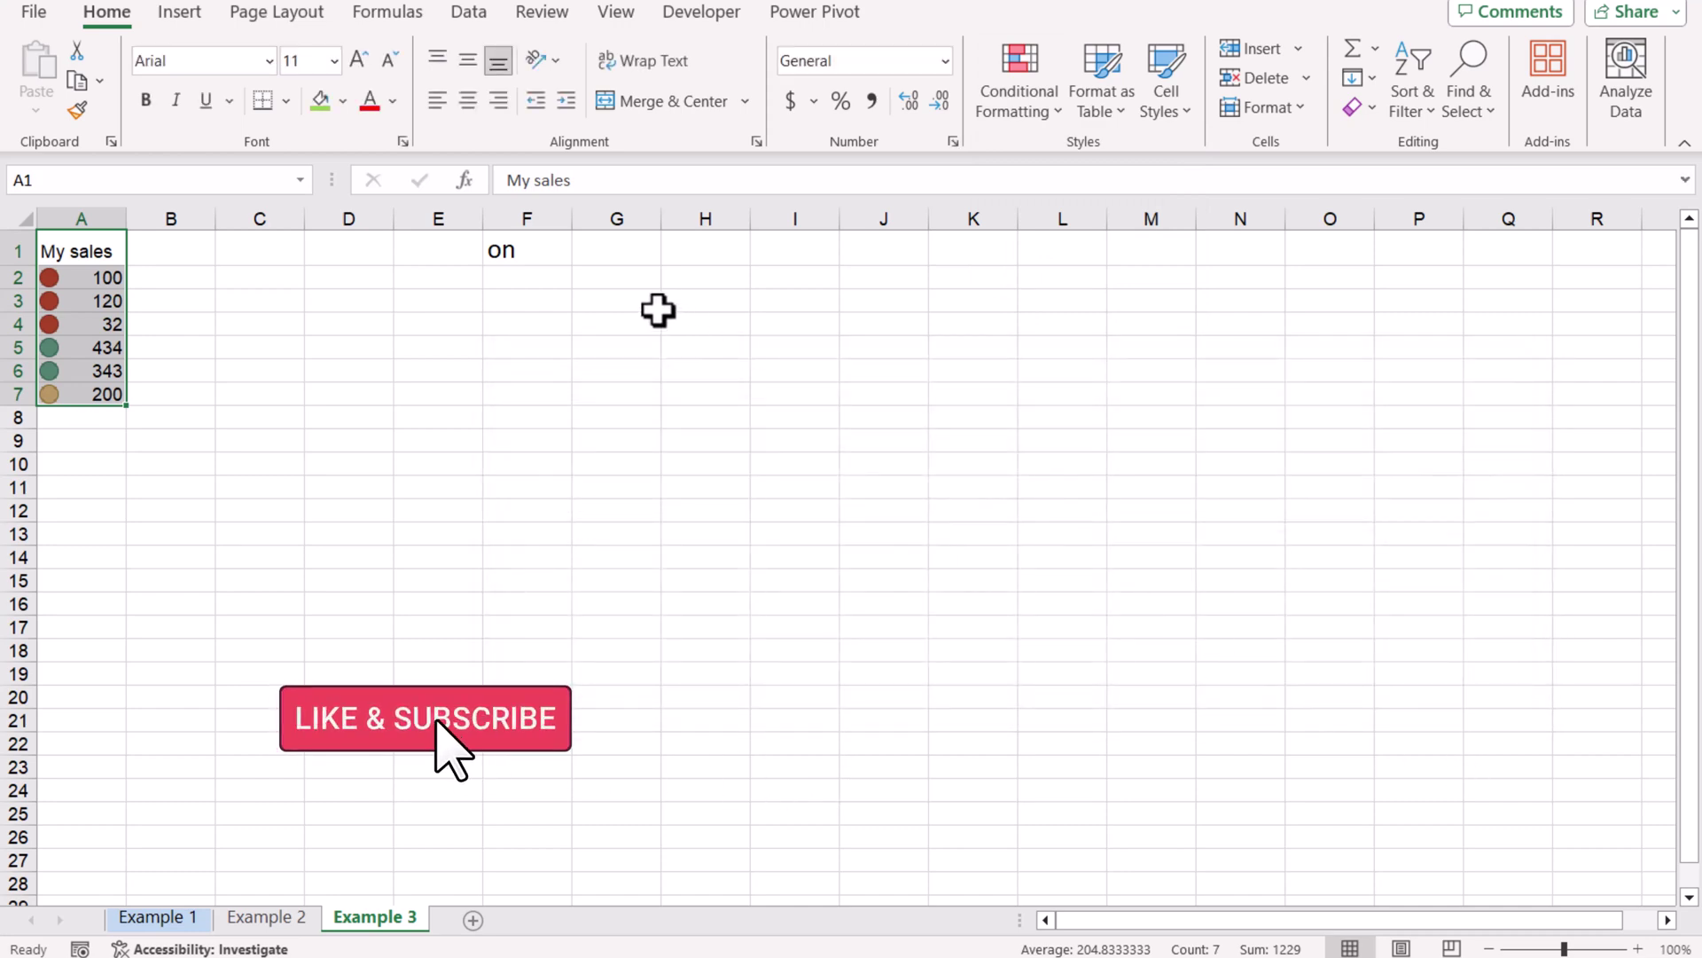
- Set the F1 switch dropdown to off, hiding the My sales circle icons
left_click(552, 251)
left_click(583, 253)
left_click(558, 295)
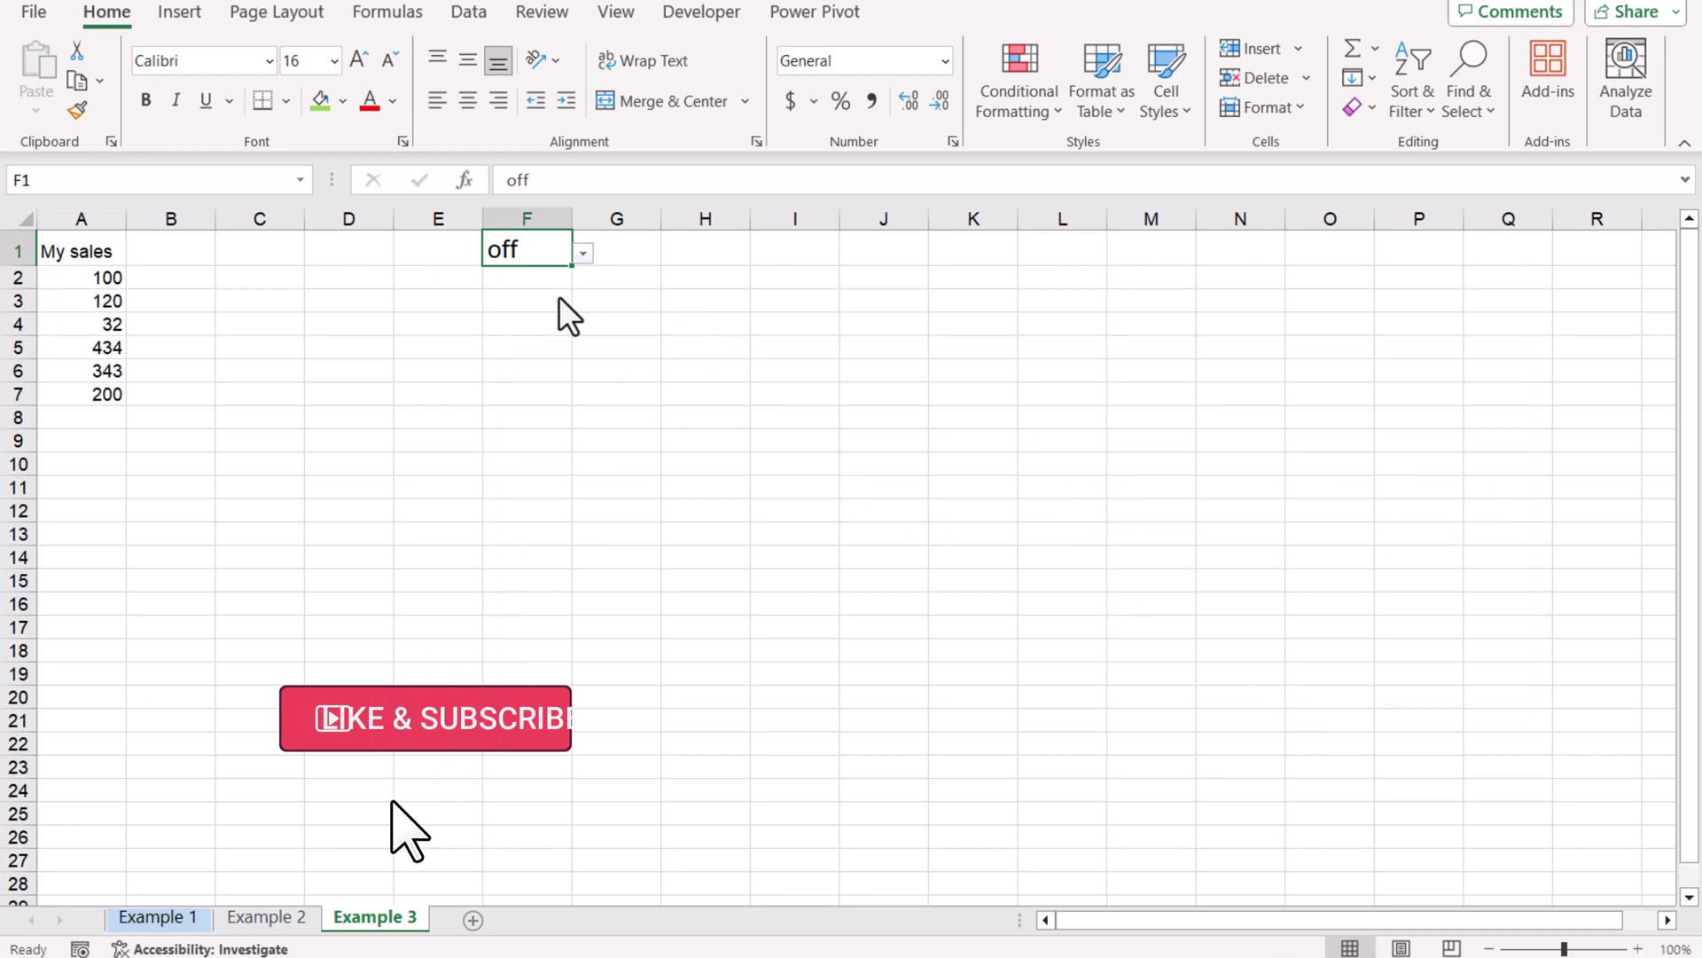